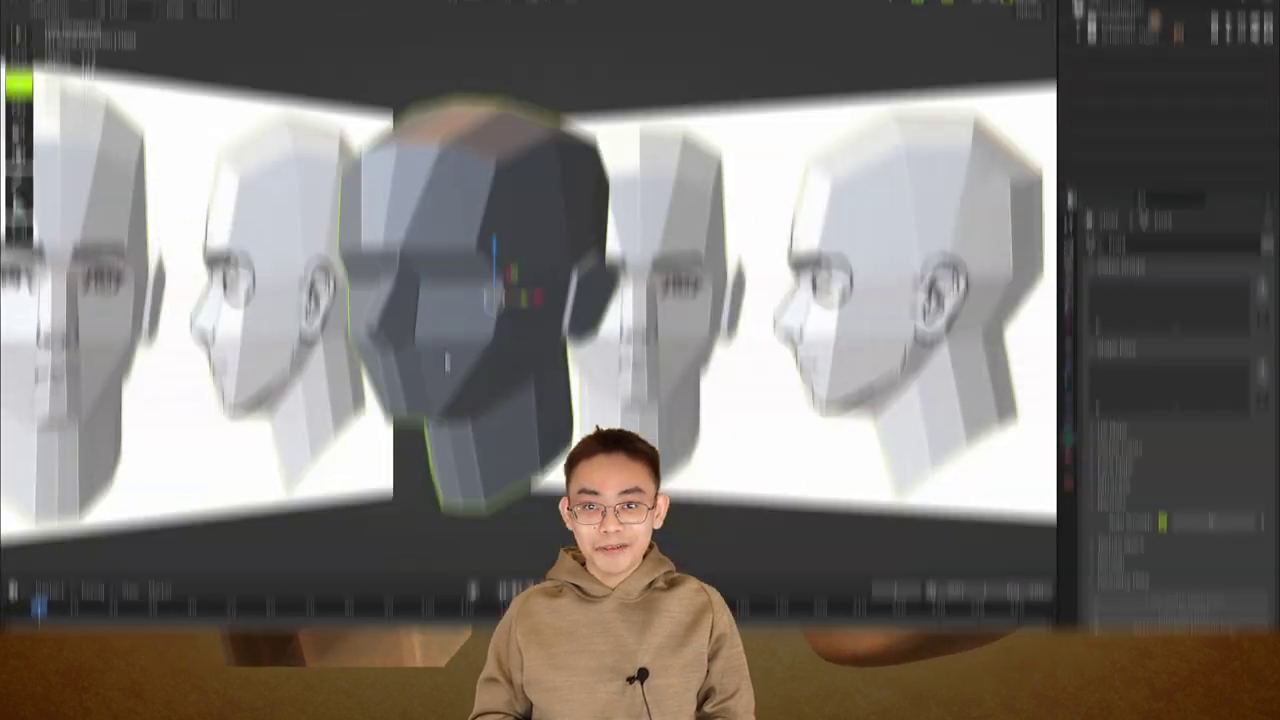
- Open the Head's Modifier Properties and bring up the Add Modifier menu
{"action": "left_click", "coordinate": [1068, 437]}
{"action": "left_click", "coordinate": [1178, 306]}
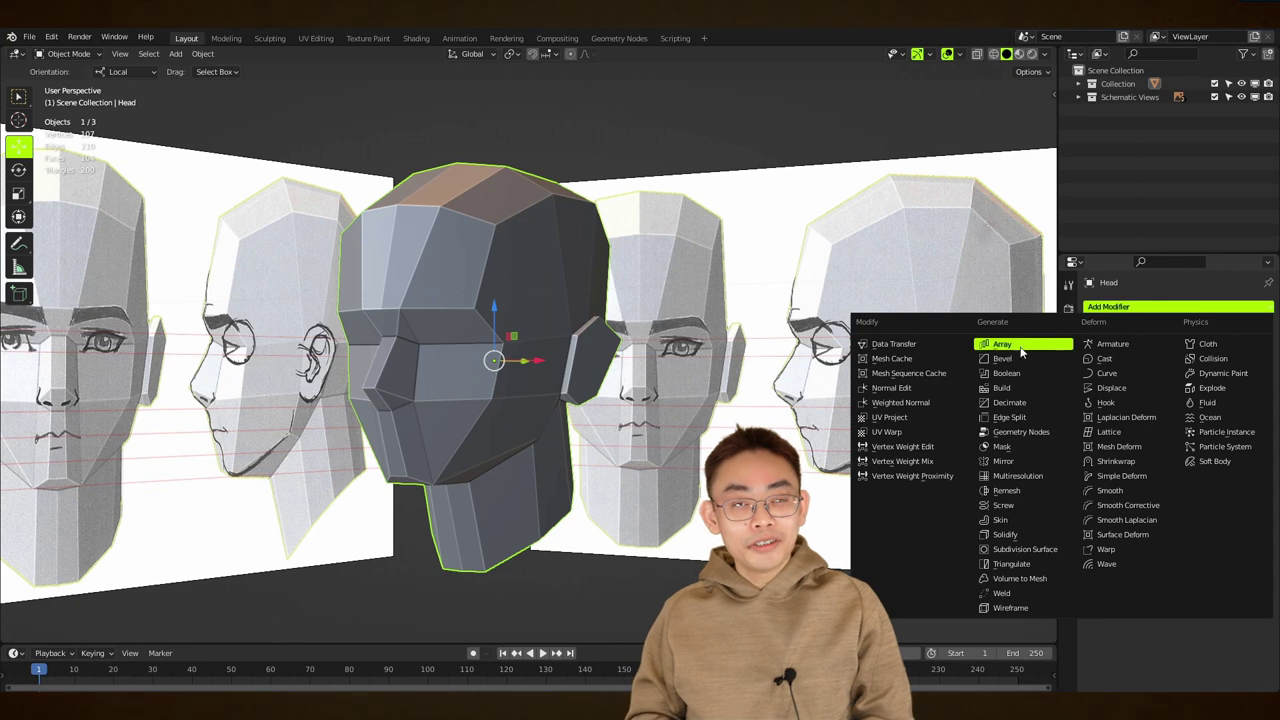
- Add a Remesh modifier in Smooth mode at octree depth 8 and apply it
{"action": "left_click", "coordinate": [1020, 492]}
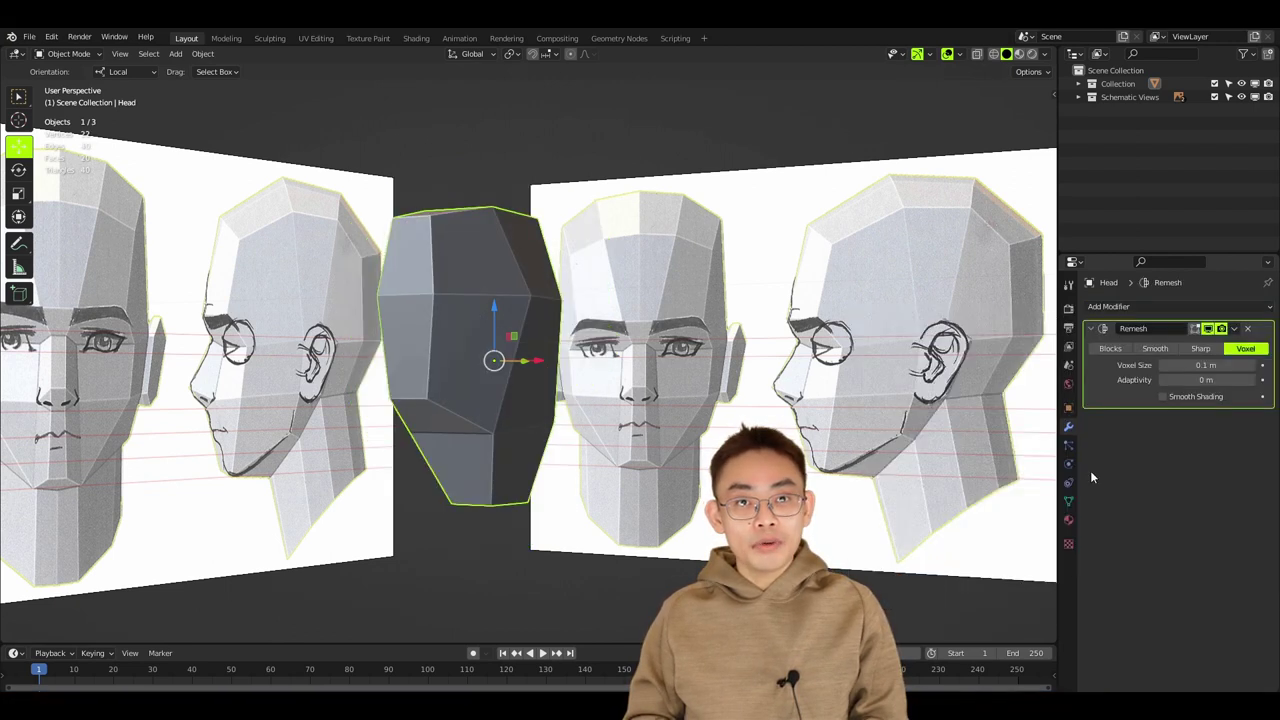
{"action": "left_click", "coordinate": [1152, 349]}
{"action": "left_click_drag", "start_coordinate": [1205, 365], "coordinate": [1232, 492]}
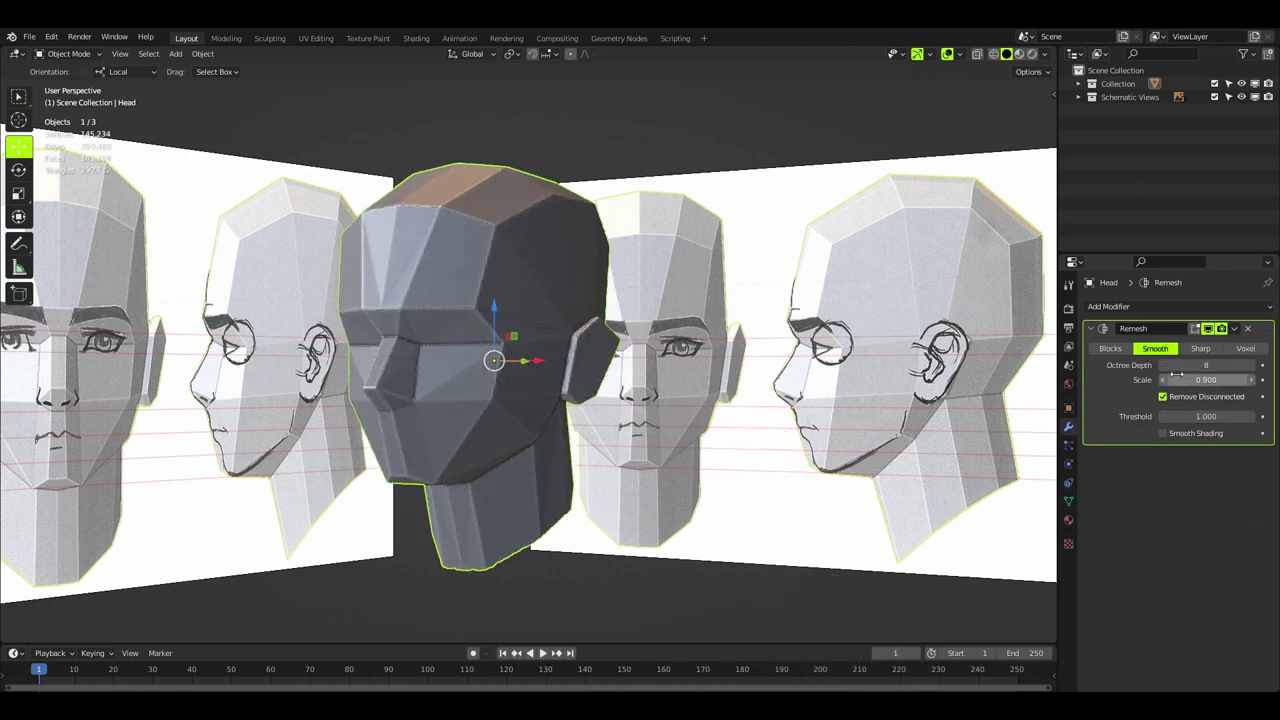
{"action": "left_click", "coordinate": [1232, 330]}
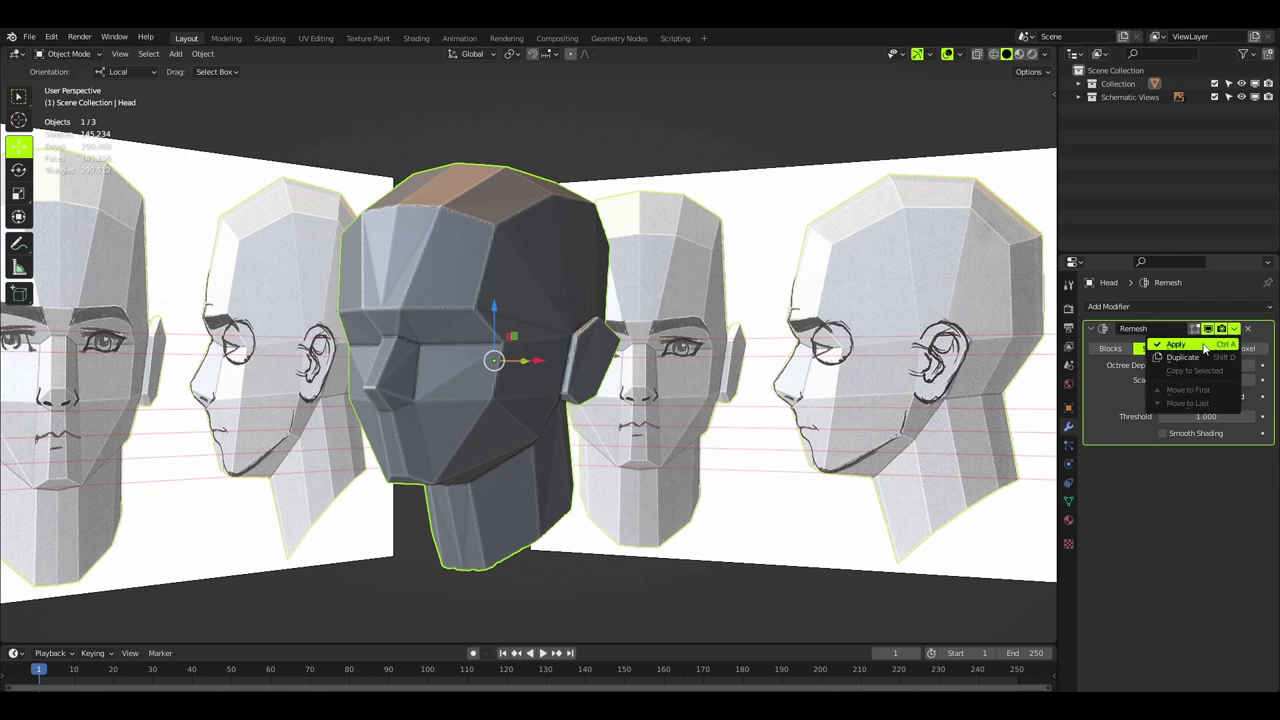
{"action": "left_click", "coordinate": [1180, 344]}
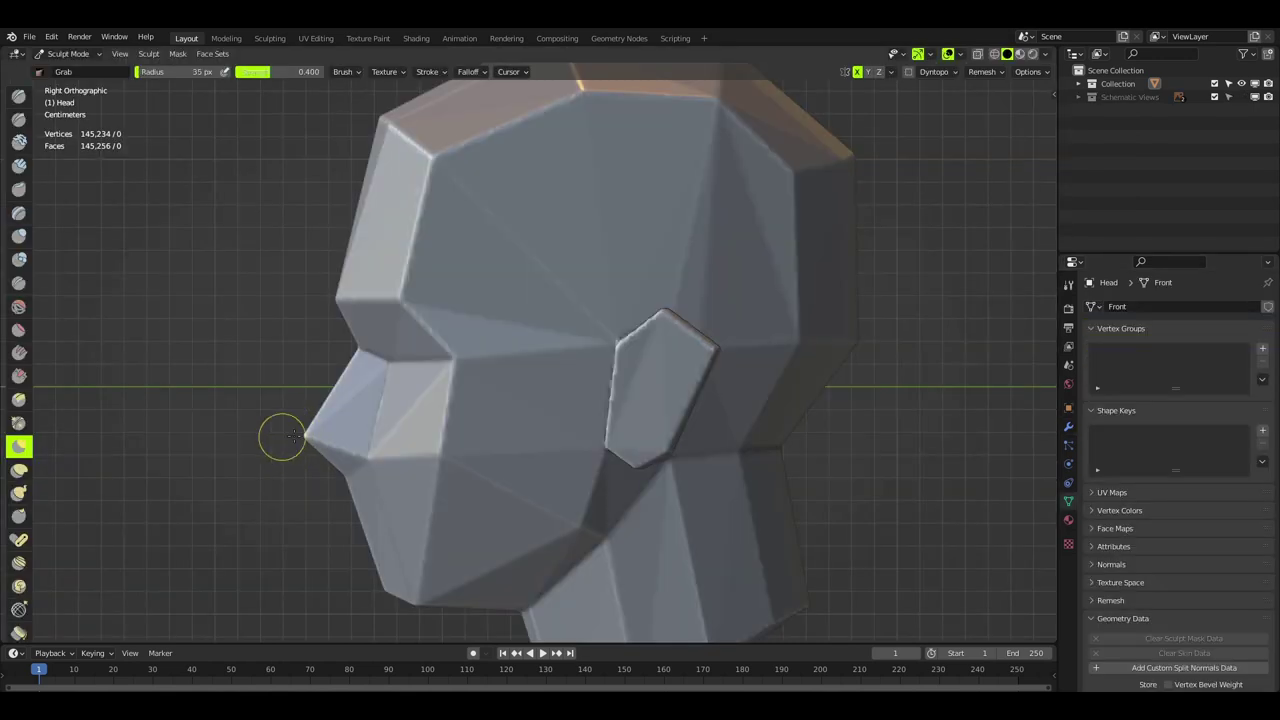
- Grab the profile below the nose into a mouth shape, resizing the brush as needed
{"action": "key", "text": "f"}
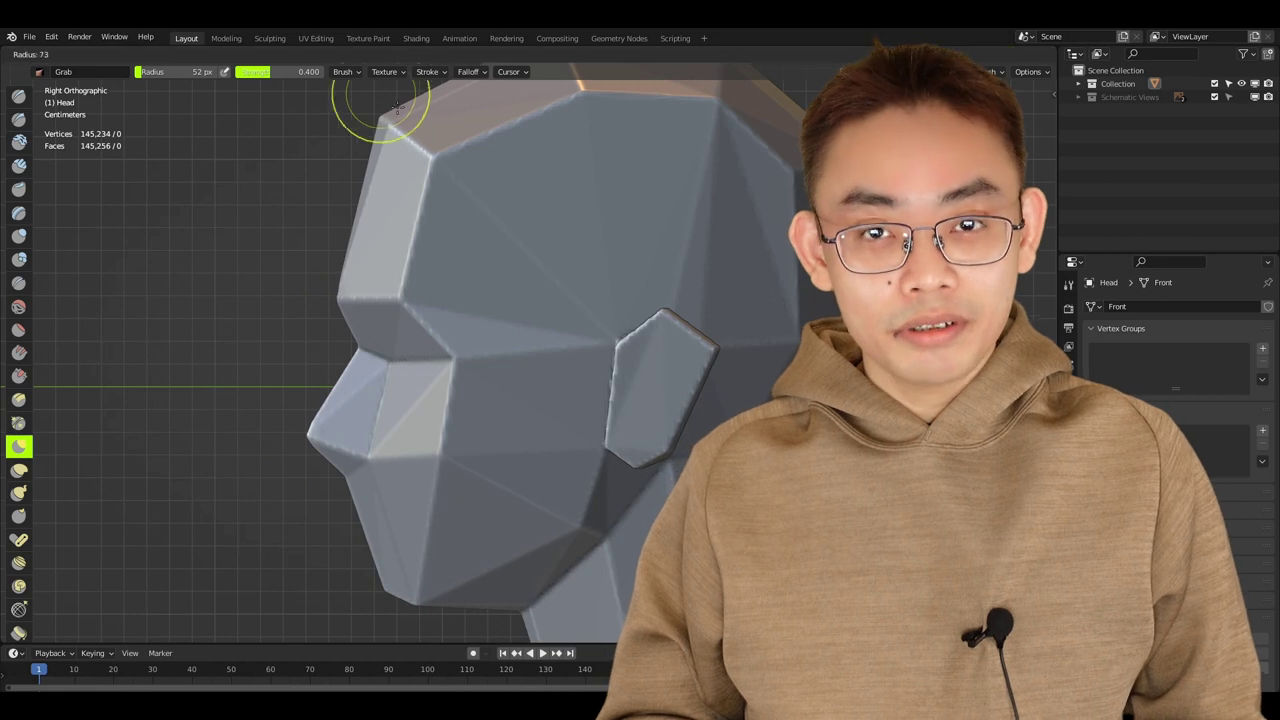
{"action": "left_click", "coordinate": [353, 108]}
{"action": "key", "text": "f"}
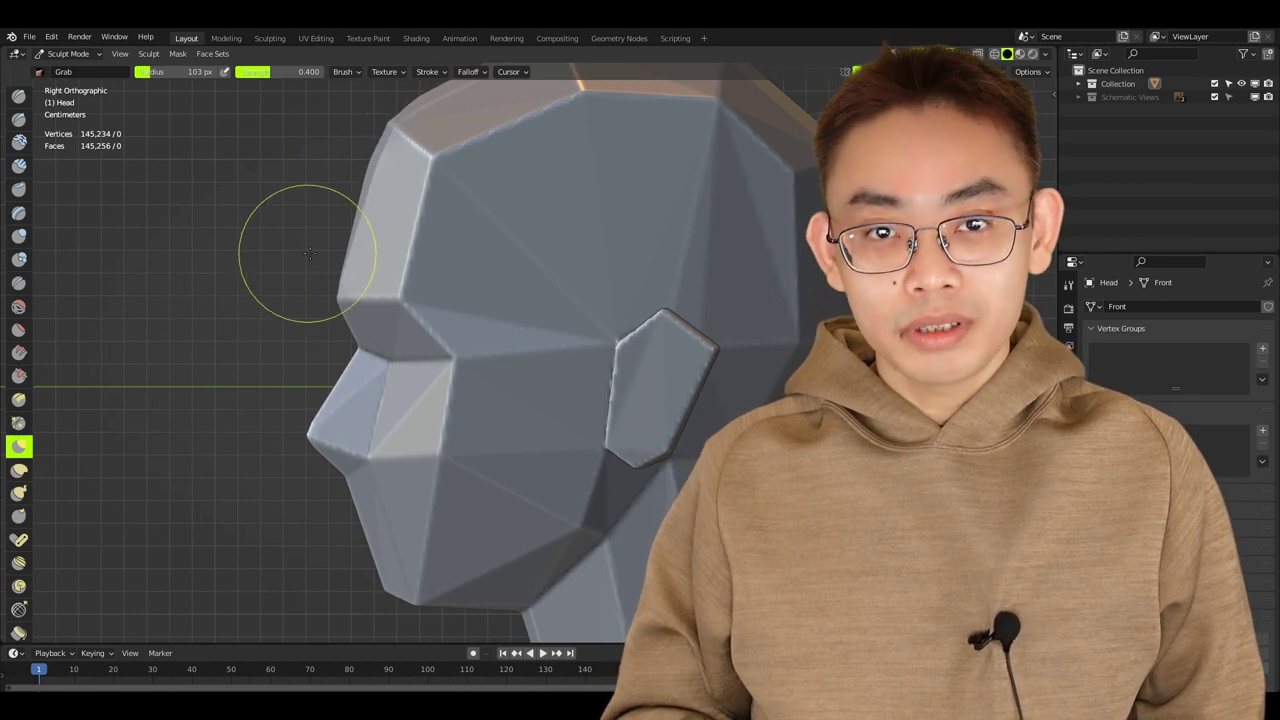
{"action": "left_click", "coordinate": [318, 258]}
{"action": "key", "text": "f"}
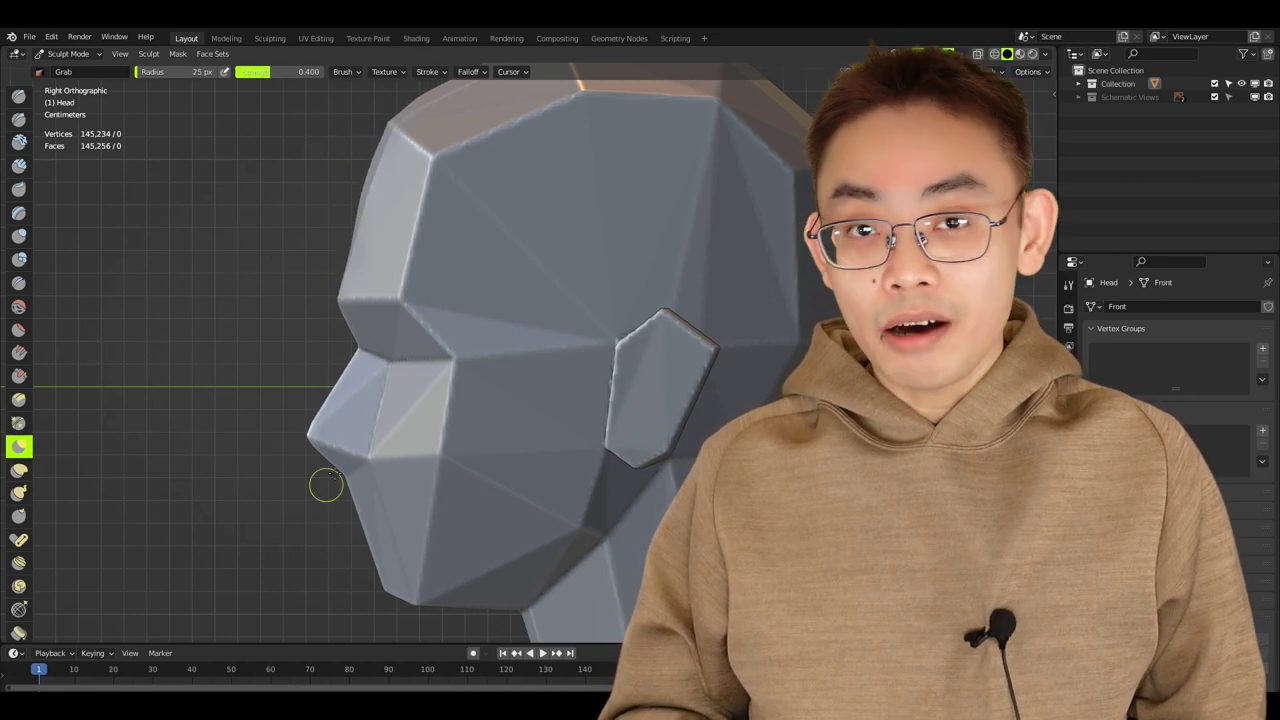
{"action": "left_click", "coordinate": [343, 477]}
{"action": "key", "text": "f"}
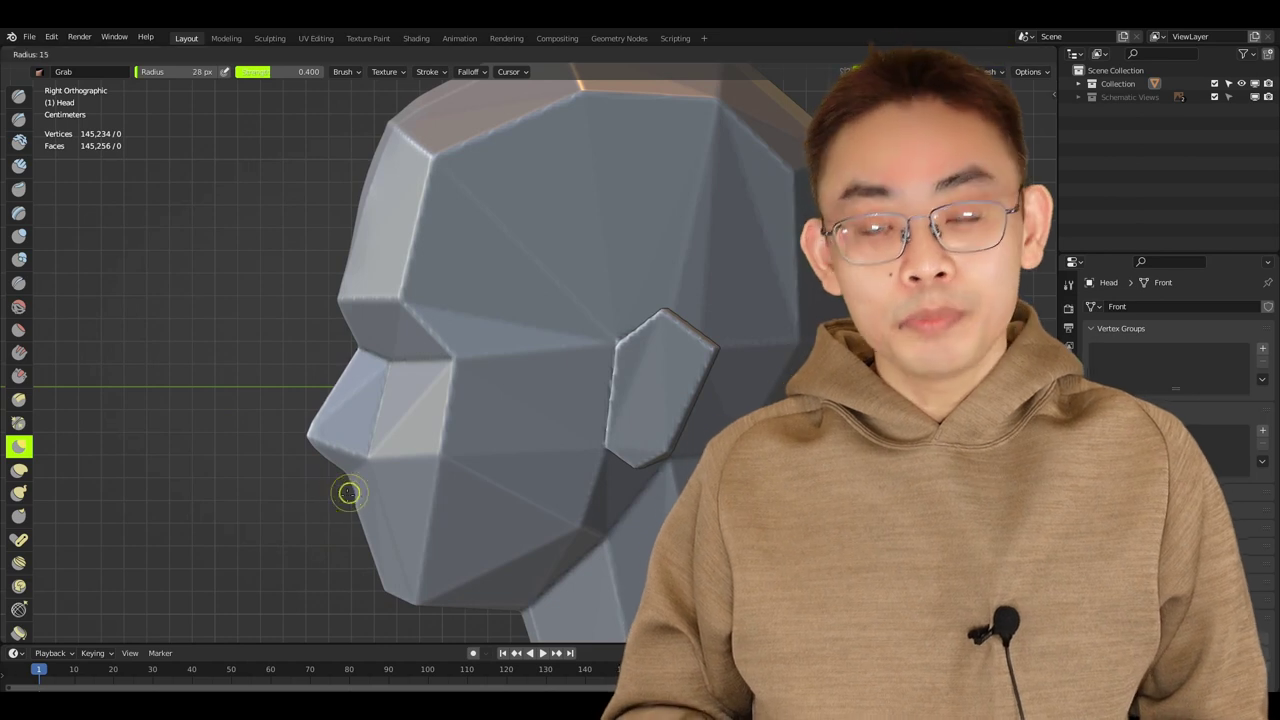
{"action": "left_click", "coordinate": [341, 526]}
- Pull the lip and chin profile into rough shape, ending with a 32 px brush
{"action": "key", "text": "f"}
{"action": "left_click", "coordinate": [357, 553]}
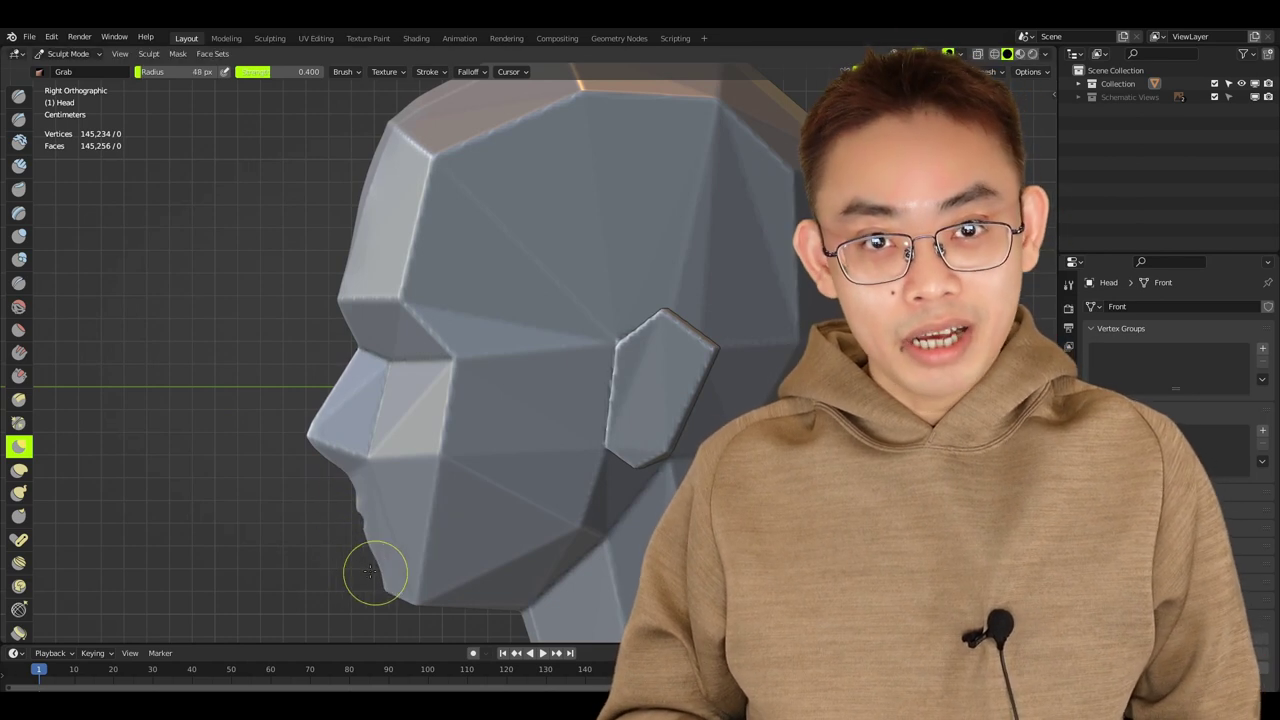
{"action": "key", "text": "f"}
{"action": "left_click", "coordinate": [362, 570]}
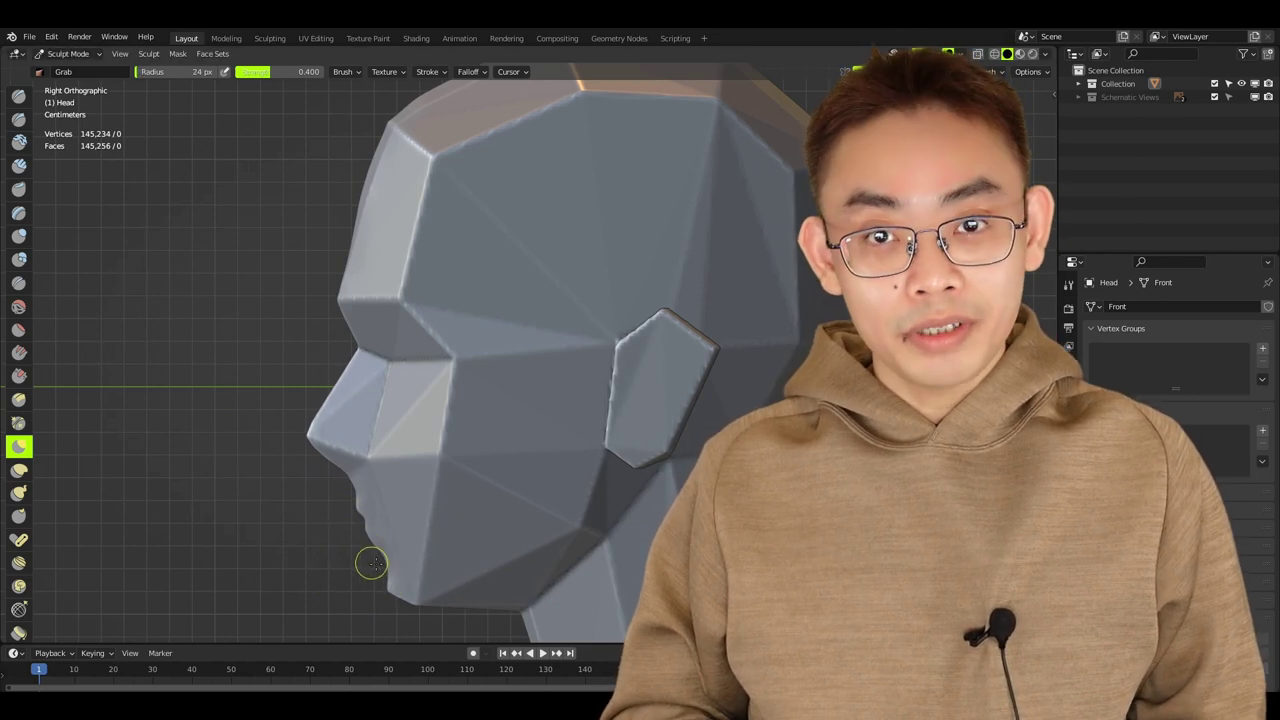
{"action": "key", "text": "f"}
{"action": "left_click", "coordinate": [388, 590]}
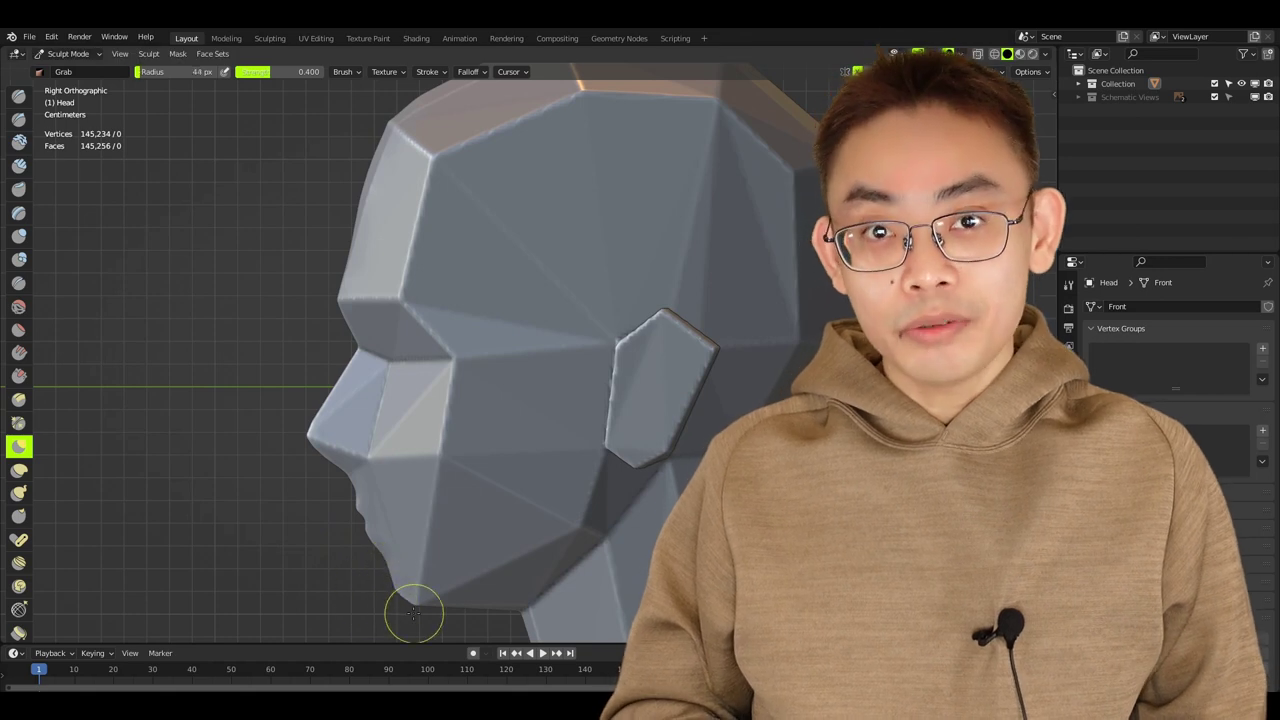
{"action": "key", "text": "f"}
{"action": "left_click", "coordinate": [375, 565]}
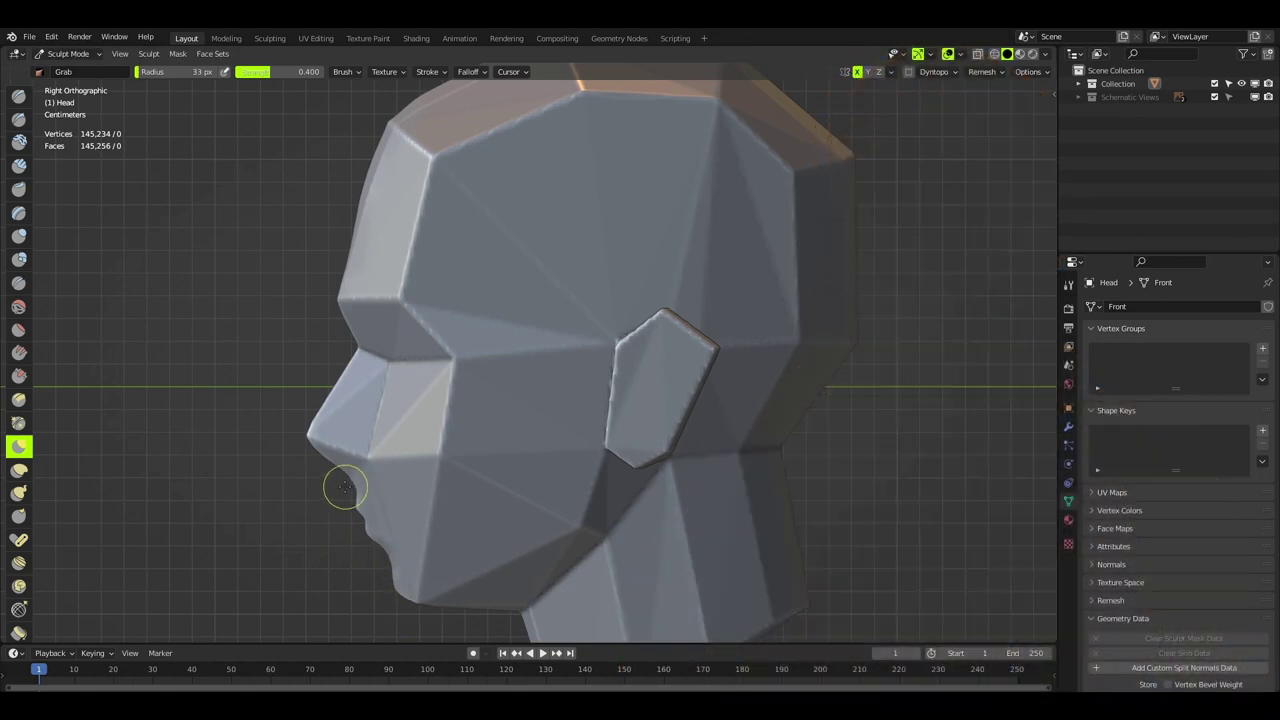
{"action": "left_click", "coordinate": [355, 350]}
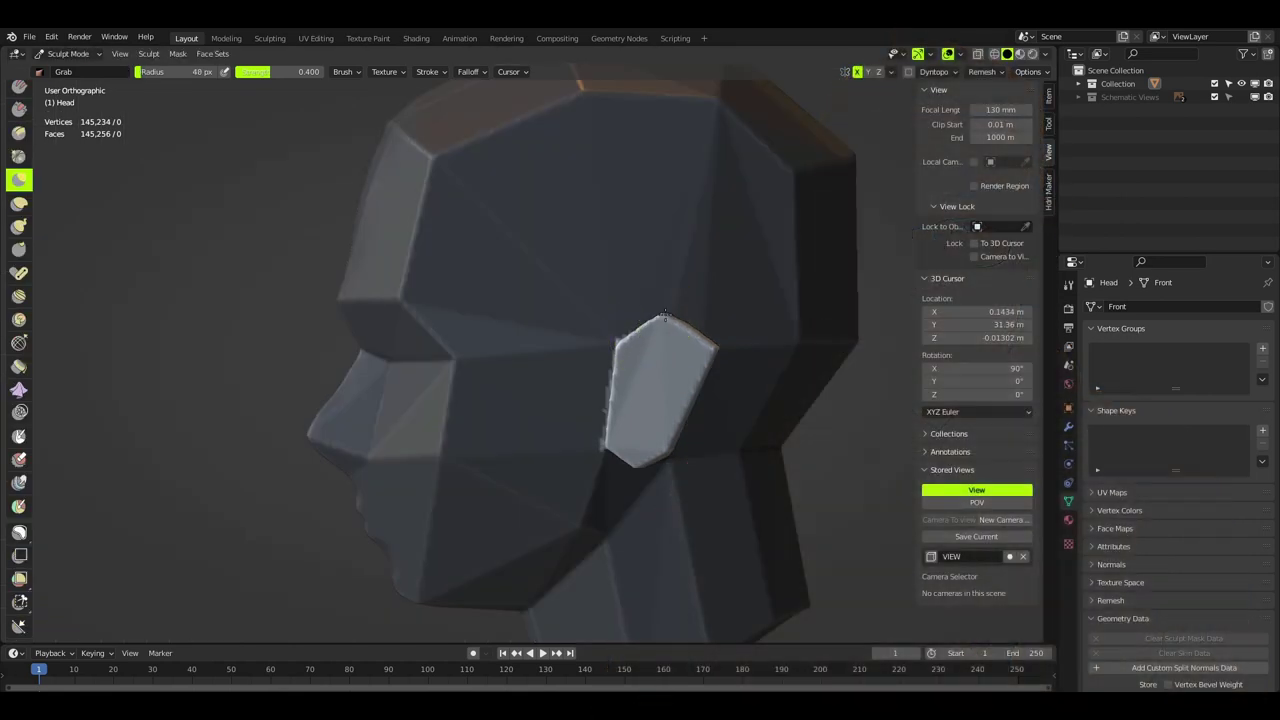
- Grab the ear's corners inward at 50 px and 29 px brush sizes, checking from behind
{"action": "key", "text": "f"}
{"action": "left_click", "coordinate": [602, 335]}
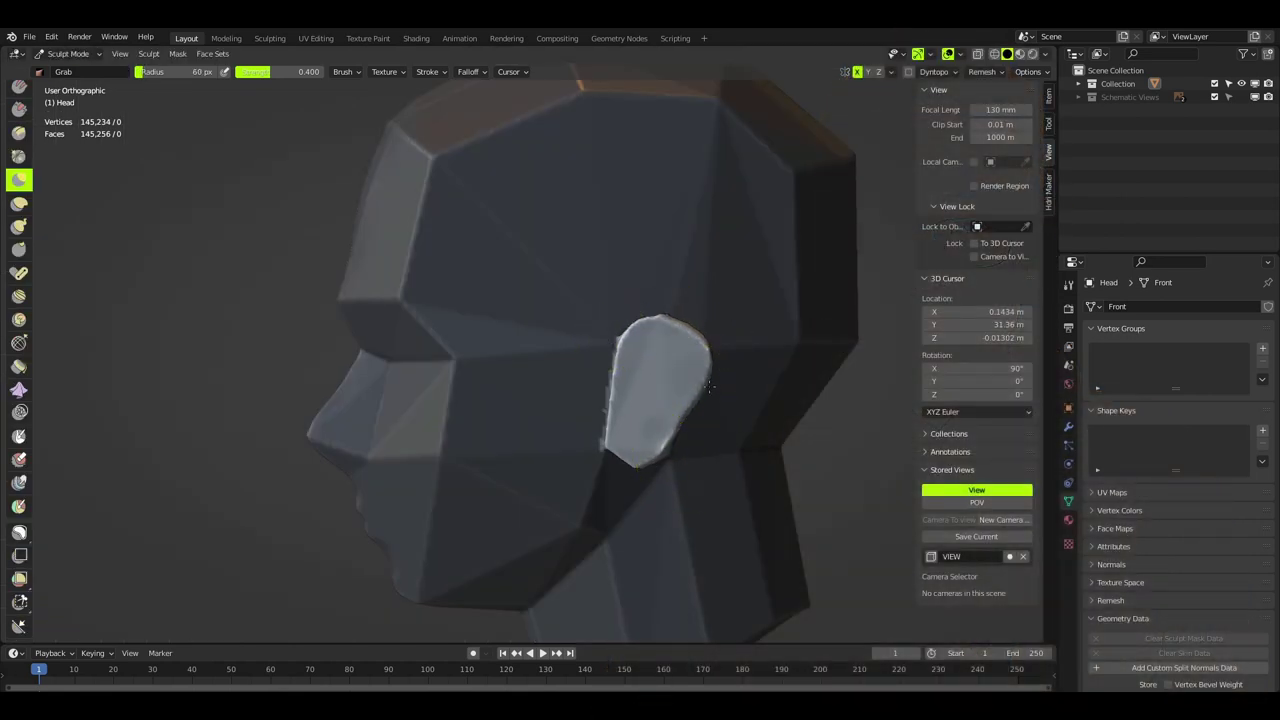
{"action": "middle_click_drag", "start_coordinate": [671, 471], "coordinate": [457, 323]}
{"action": "key", "text": "f"}
{"action": "left_click", "coordinate": [473, 453]}
{"action": "mouse_move", "coordinate": [473, 453]}
{"action": "middle_mouse_down"}
{"action": "mouse_move", "coordinate": [470, 340]}
{"action": "mouse_move", "coordinate": [486, 300]}
{"action": "middle_mouse_up"}
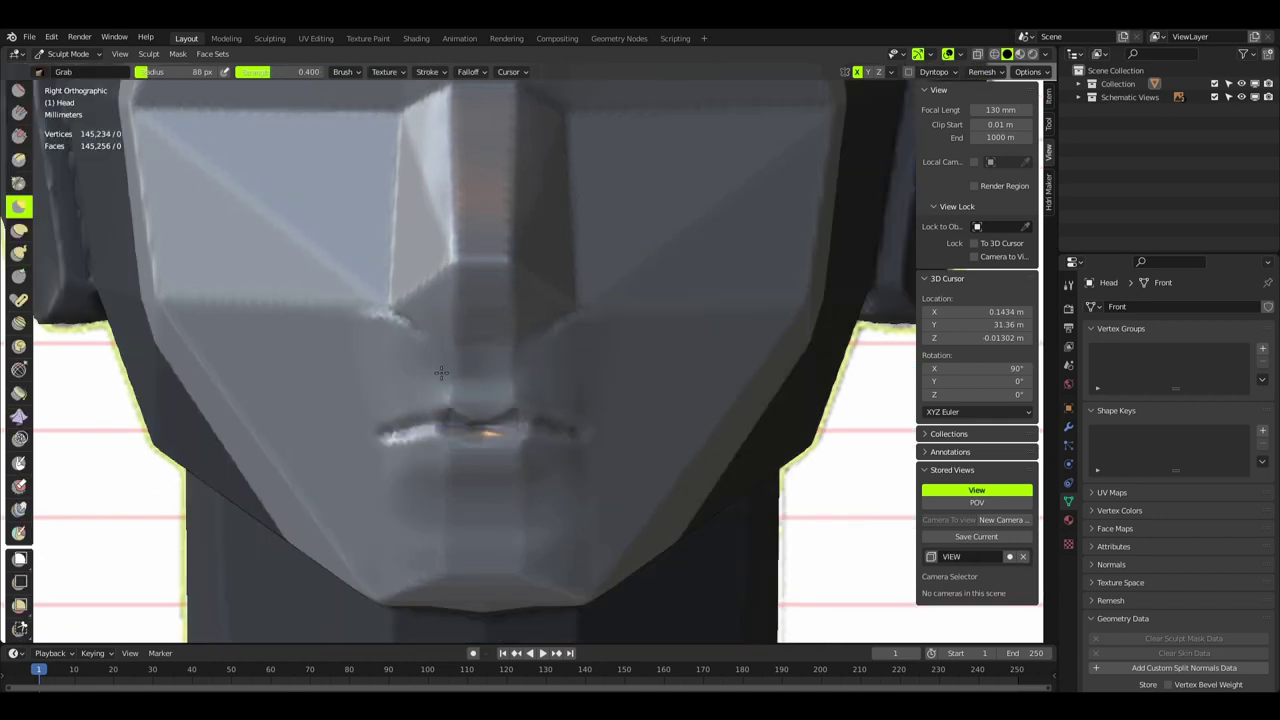
- Shape the lower face and lip contours with the Grab brush at varying sizes
{"action": "mouse_move", "coordinate": [432, 355]}
{"action": "left_mouse_down"}
{"action": "mouse_move", "coordinate": [434, 411]}
{"action": "mouse_move", "coordinate": [397, 427]}
{"action": "left_mouse_up"}
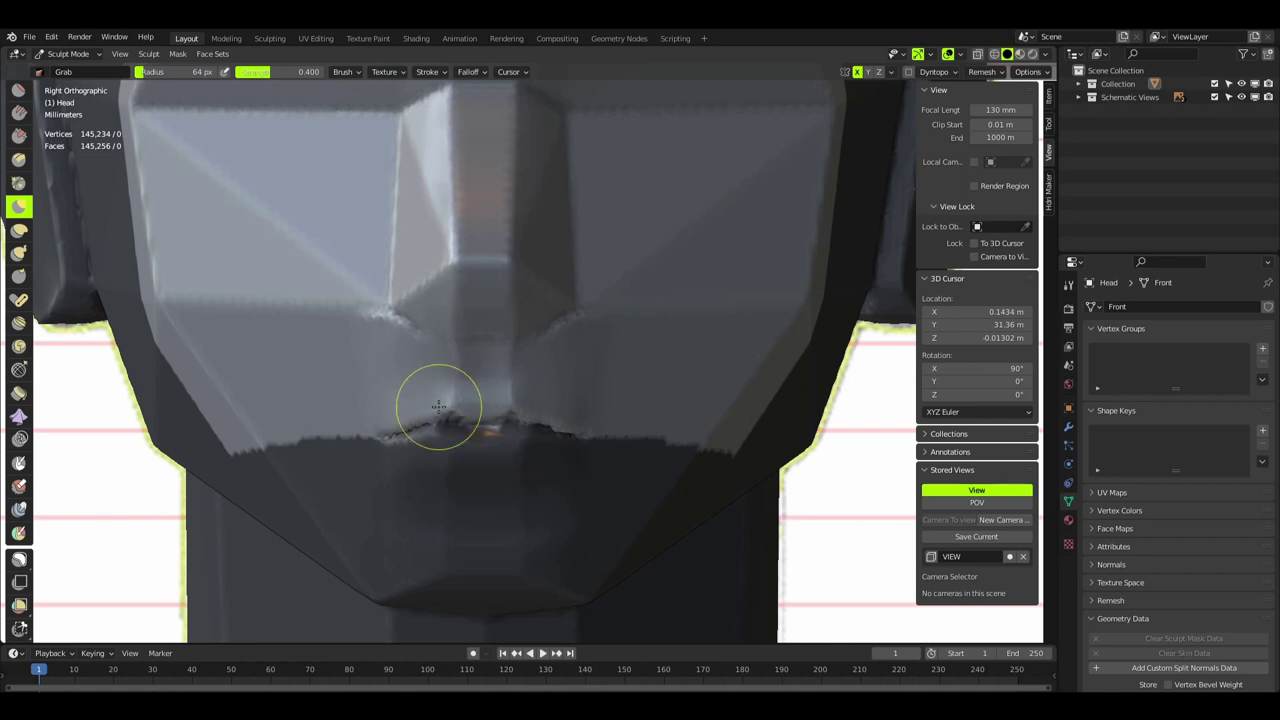
{"action": "key", "text": "f"}
{"action": "left_click", "coordinate": [483, 430]}
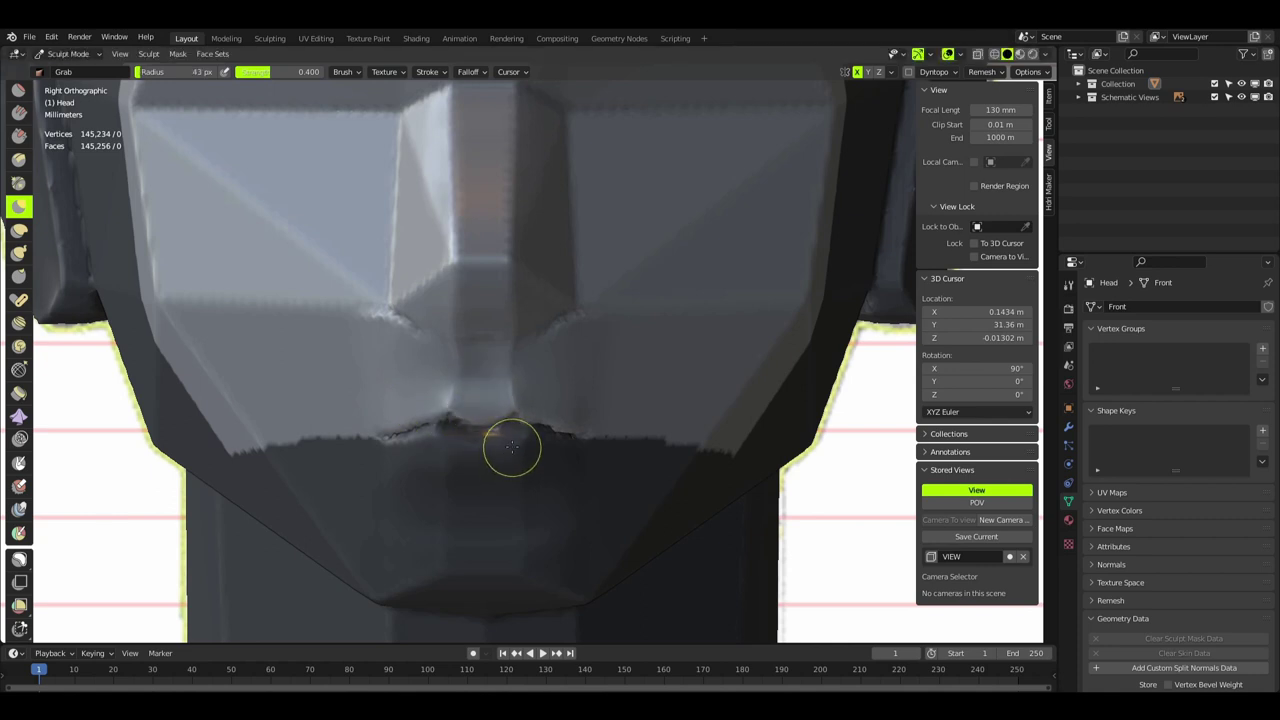
{"action": "left_click_drag", "start_coordinate": [511, 447], "coordinate": [522, 433]}
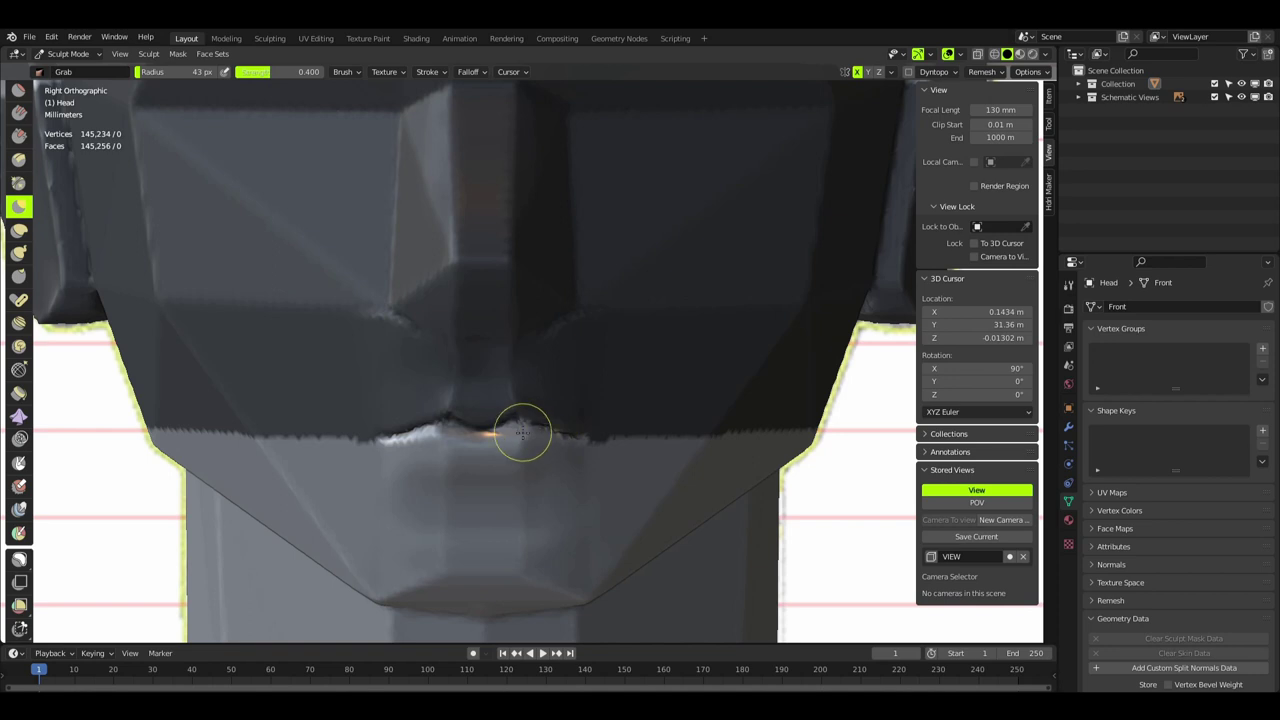
{"action": "key", "text": "f"}
{"action": "left_click", "coordinate": [401, 444]}
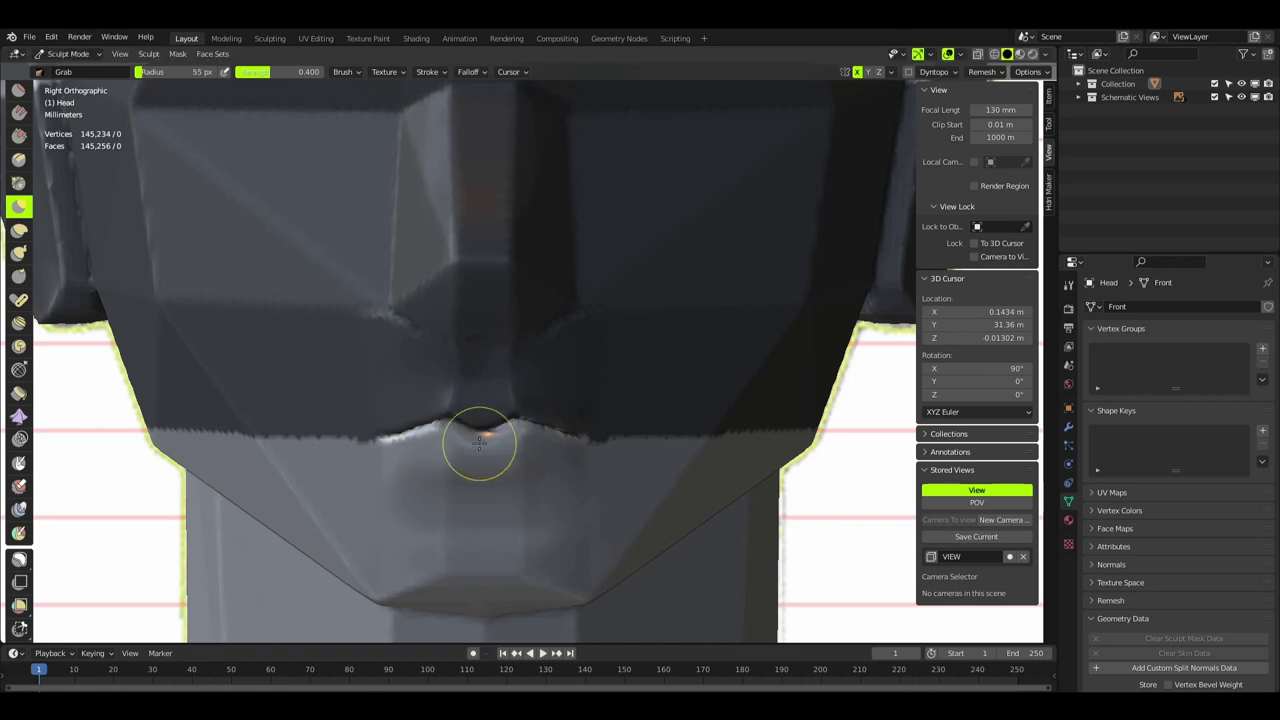
{"action": "middle_click_drag", "start_coordinate": [479, 441], "coordinate": [397, 411]}
{"action": "key", "text": "f"}
{"action": "left_click", "coordinate": [363, 416]}
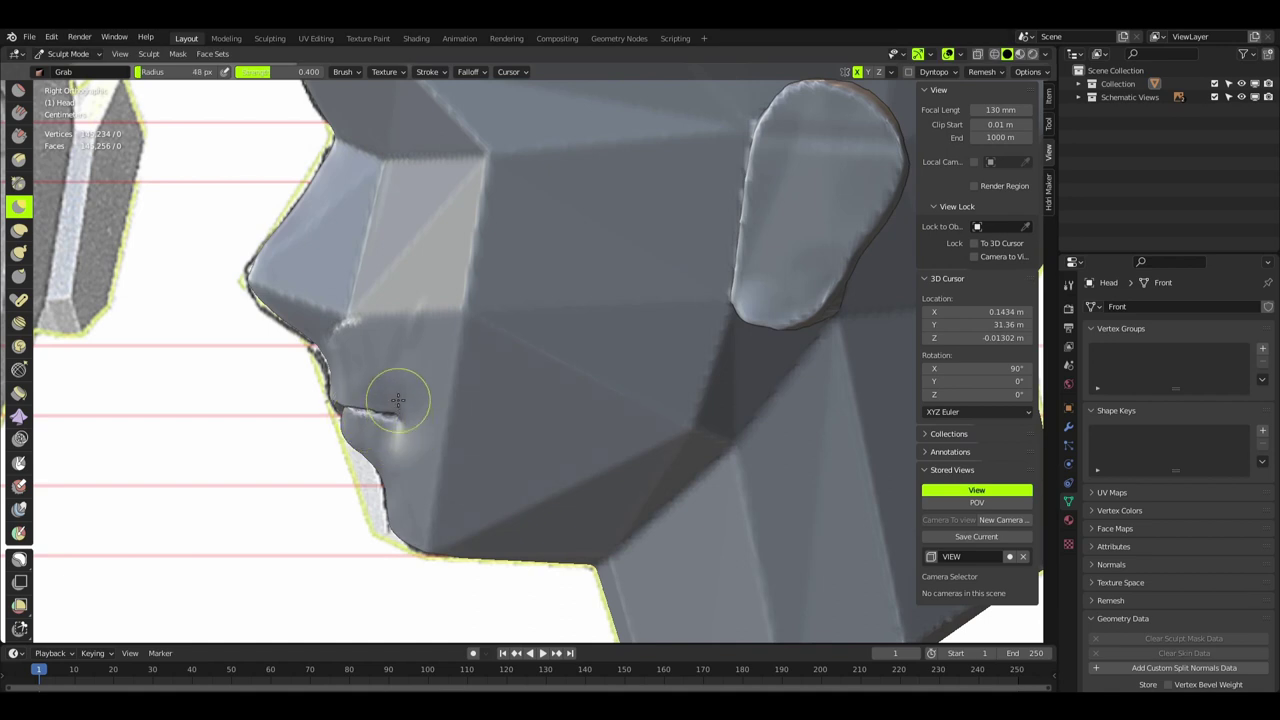
{"action": "mouse_move", "coordinate": [391, 410]}
{"action": "left_mouse_down"}
{"action": "mouse_move", "coordinate": [343, 394]}
{"action": "mouse_move", "coordinate": [341, 410]}
{"action": "left_mouse_up"}
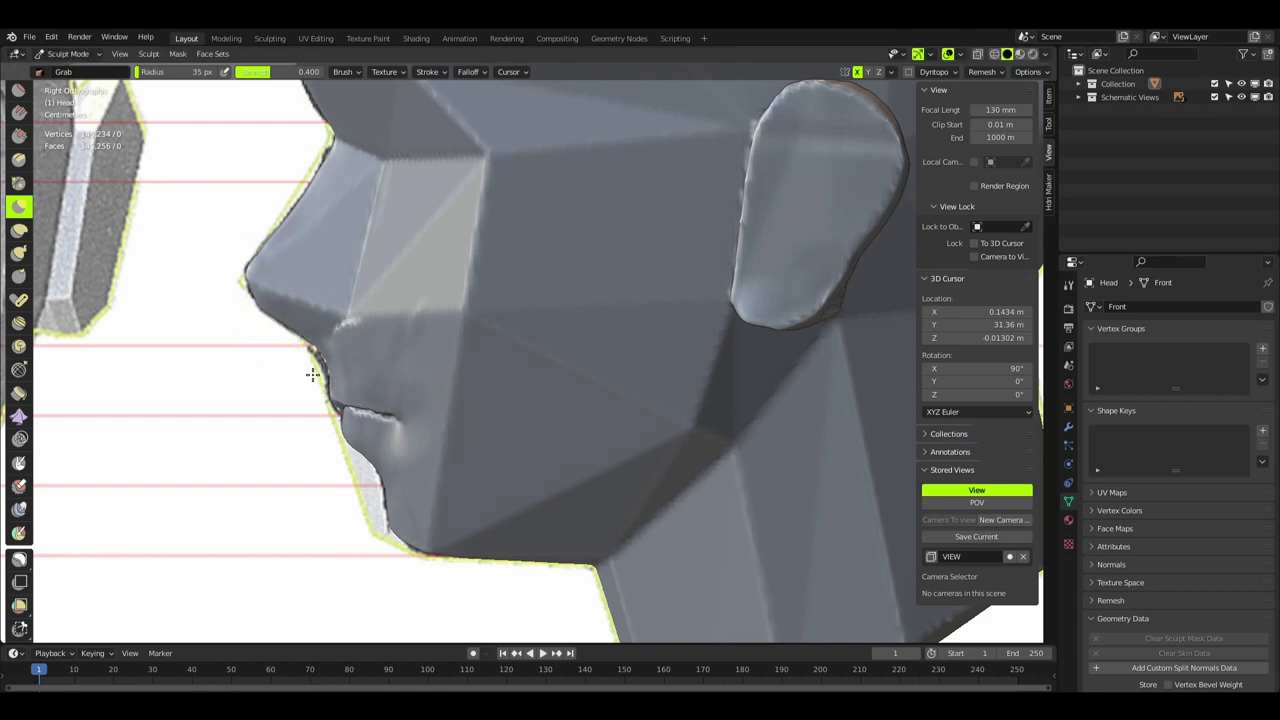
- Draw in the lip parting line and smooth the lips, checking from the front
{"action": "key", "text": "x"}
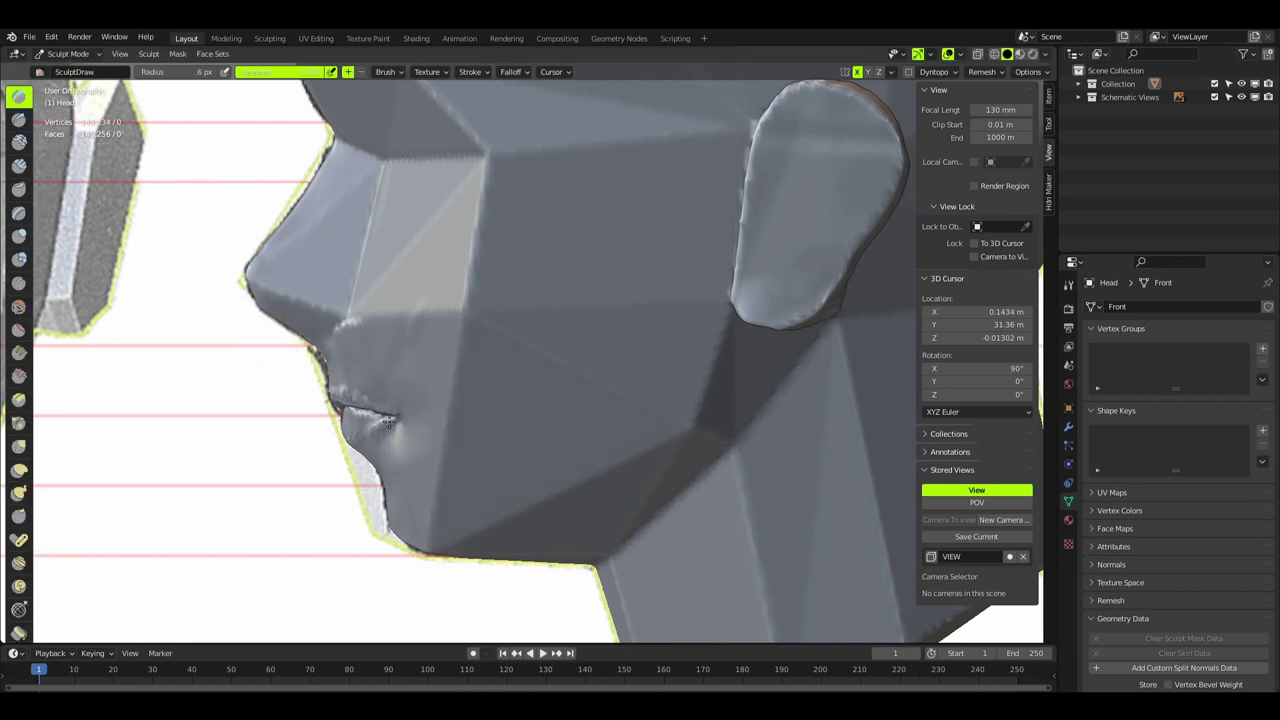
{"action": "mouse_move", "coordinate": [357, 398]}
{"action": "middle_mouse_down"}
{"action": "mouse_move", "coordinate": [469, 428]}
{"action": "mouse_move", "coordinate": [493, 393]}
{"action": "middle_mouse_up"}
{"action": "key", "text": "shift+s"}
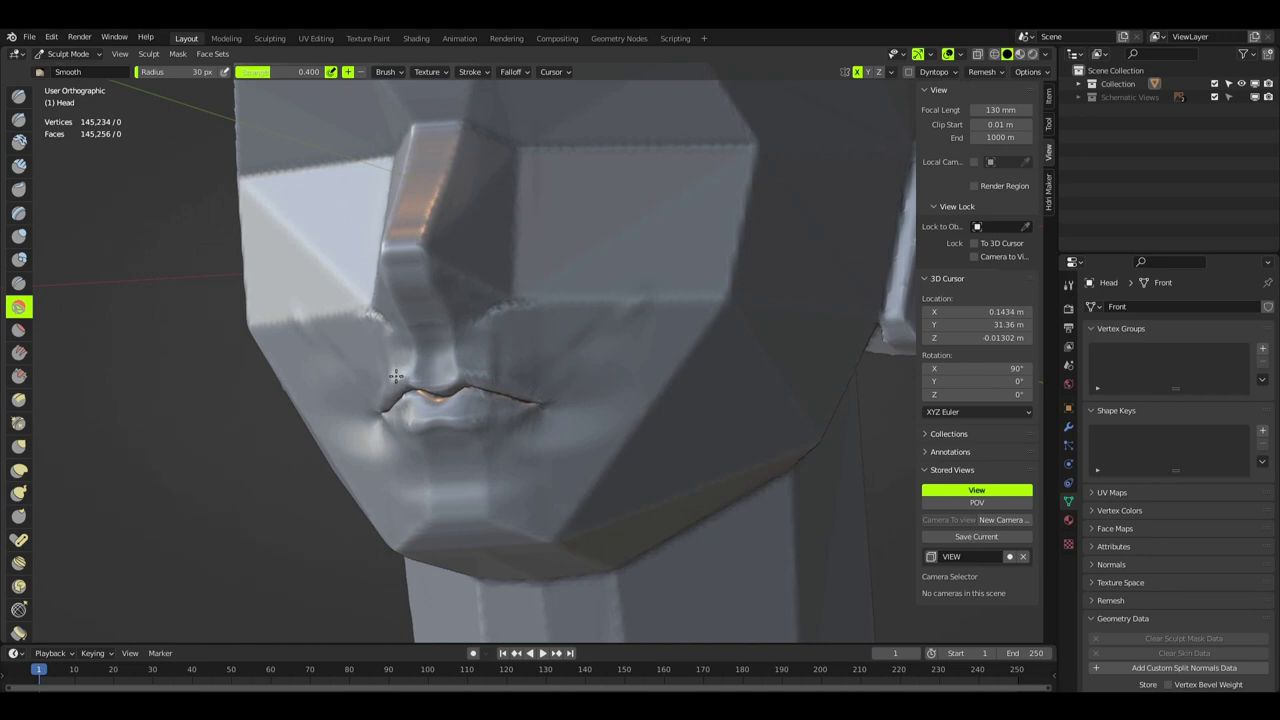
{"action": "middle_click_drag", "start_coordinate": [549, 401], "coordinate": [560, 430]}
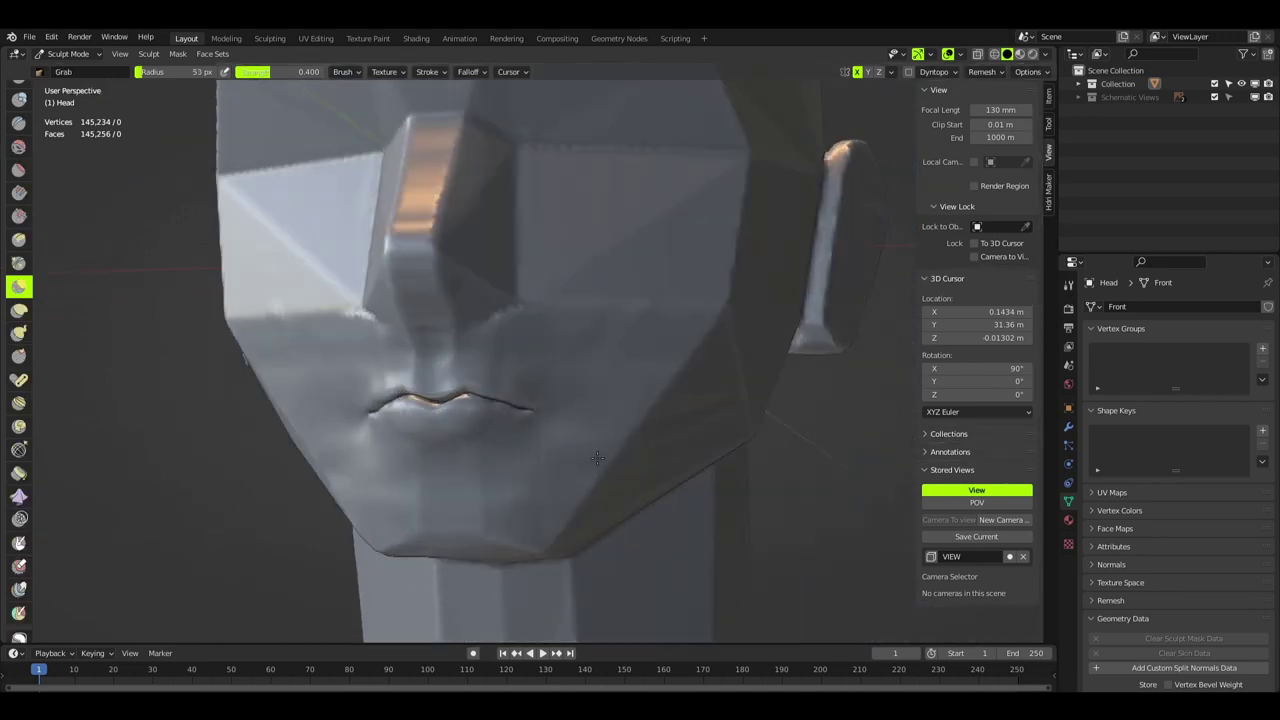
{"action": "scroll", "coordinate": [560, 430], "scroll_direction": "down", "scroll_amount": 3}
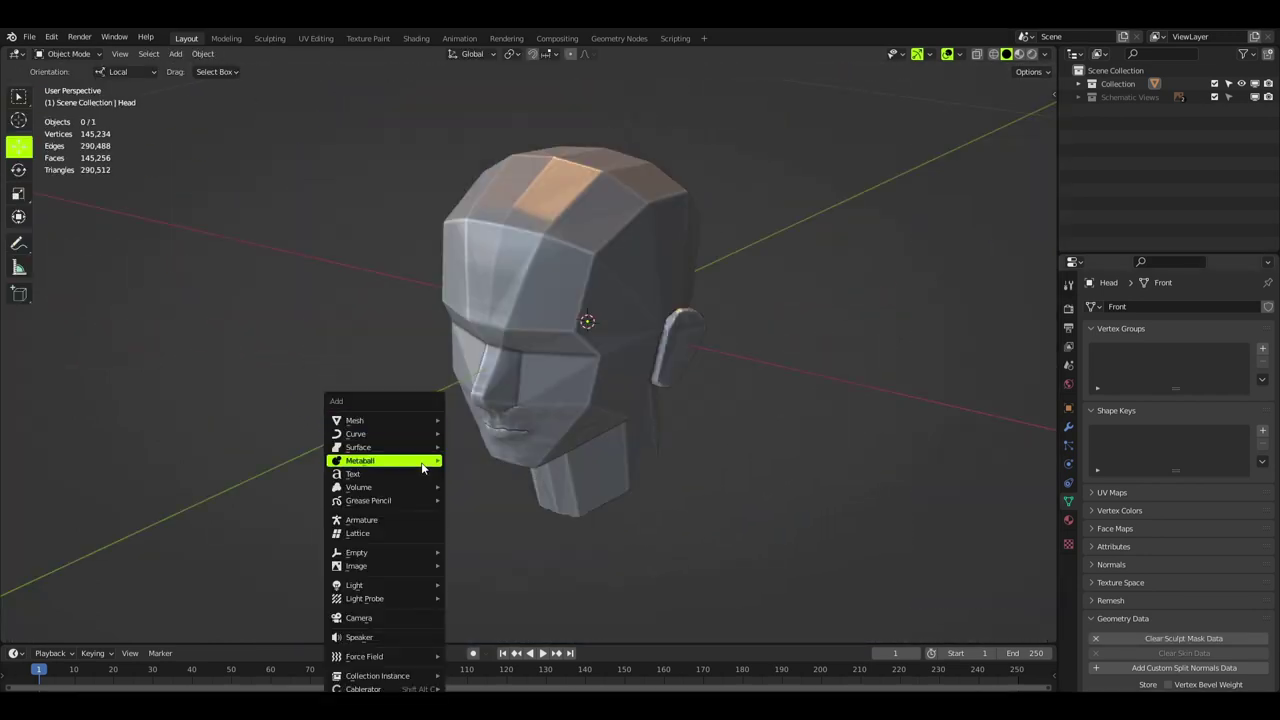
- Add a UV Sphere eyeball and scale it down to eye size in front view
{"action": "mouse_move", "coordinate": [400, 420]}
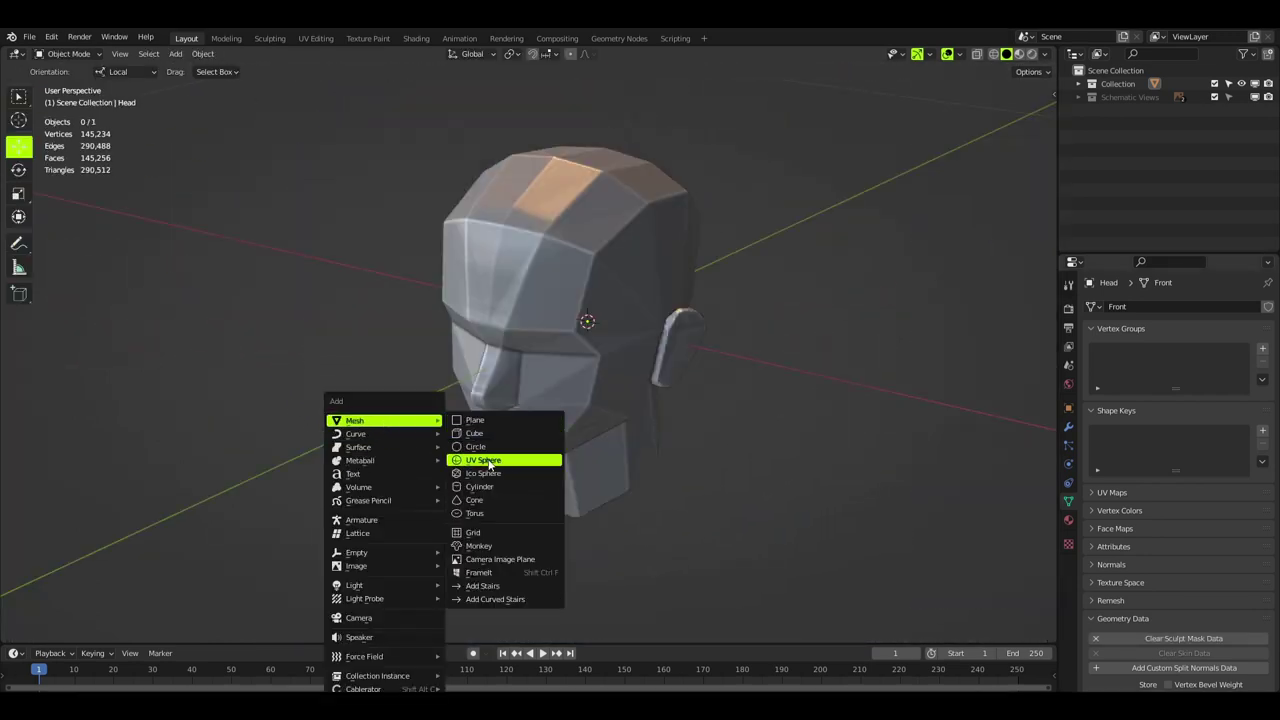
{"action": "left_click", "coordinate": [525, 463]}
{"action": "key", "text": "KP_1"}
{"action": "key", "text": "s"}
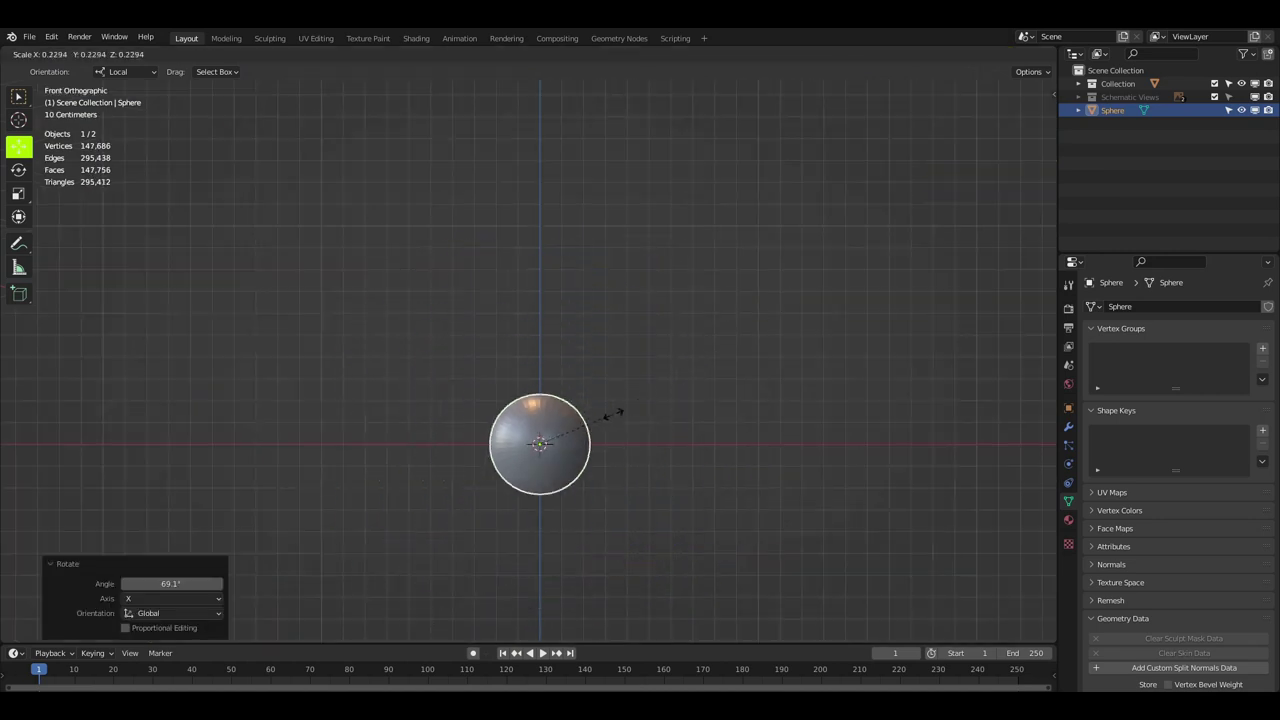
{"action": "left_click", "coordinate": [537, 458]}
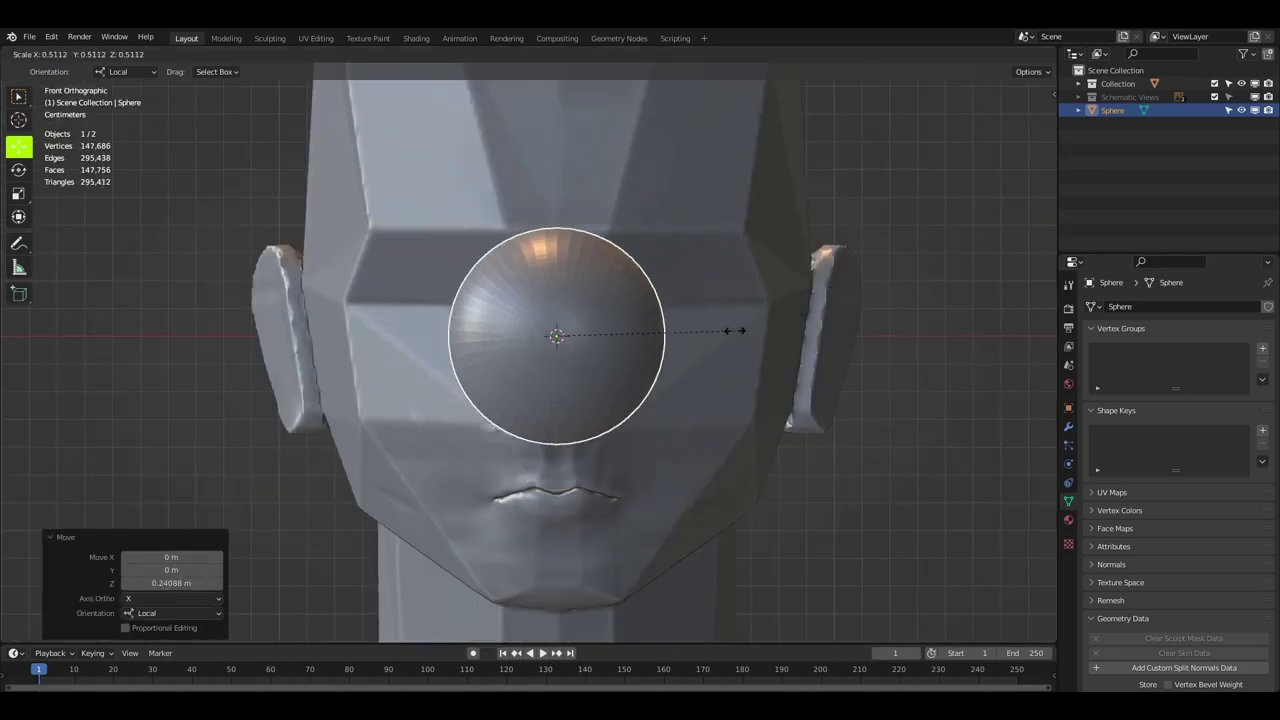
{"action": "key", "text": "s"}
{"action": "left_click", "coordinate": [702, 390]}
- Place the eyeball in the left eye, duplicate it into the right, and sculpt sockets
{"action": "key", "text": "g"}
{"action": "left_click", "coordinate": [580, 351]}
{"action": "key", "text": "shift+d"}
{"action": "left_click", "coordinate": [727, 337]}
{"action": "key", "text": "Tab"}
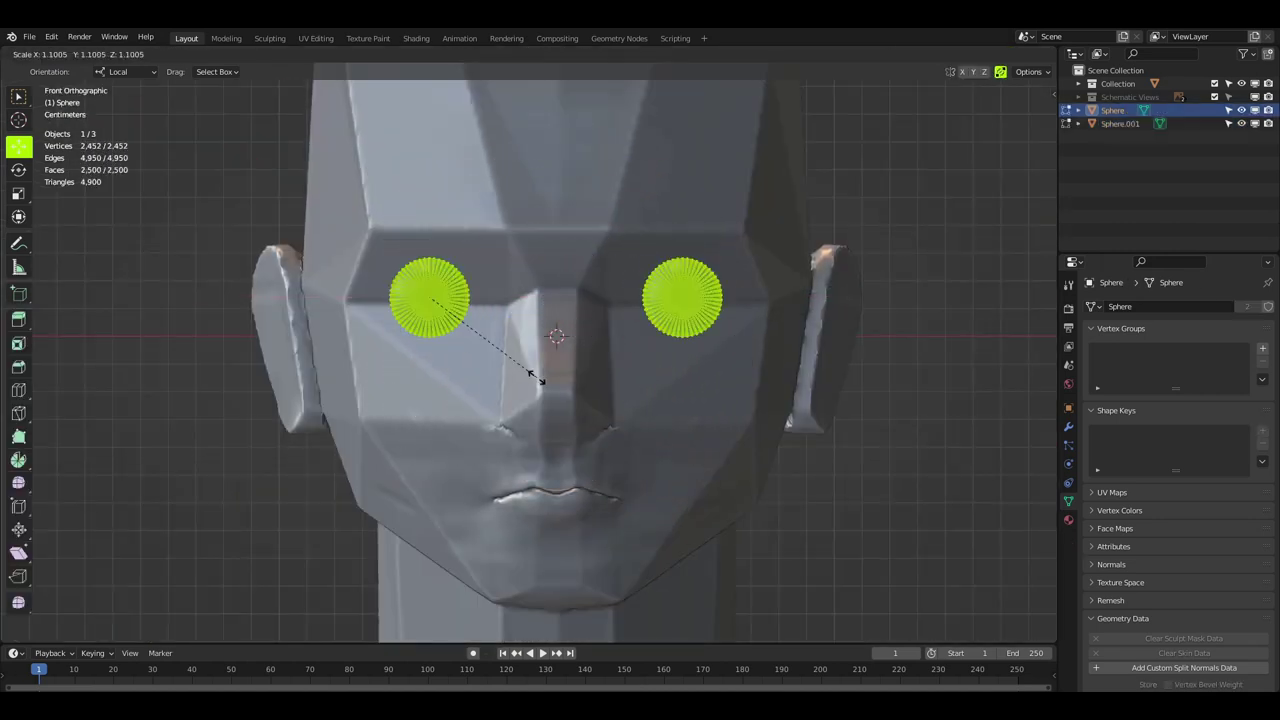
{"action": "key", "text": "s"}
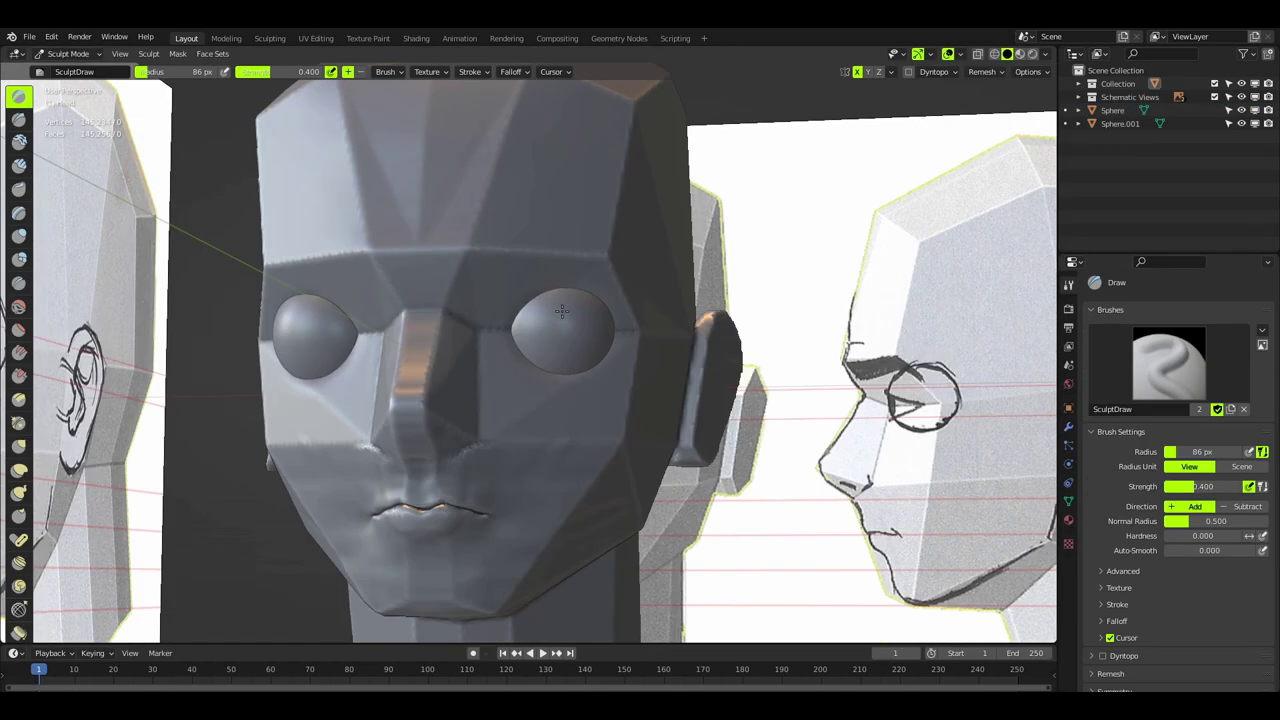
{"action": "mouse_move", "coordinate": [545, 341]}
{"action": "left_mouse_down"}
{"action": "mouse_move", "coordinate": [576, 340]}
{"action": "mouse_move", "coordinate": [511, 315]}
{"action": "mouse_move", "coordinate": [574, 387]}
{"action": "left_mouse_up"}
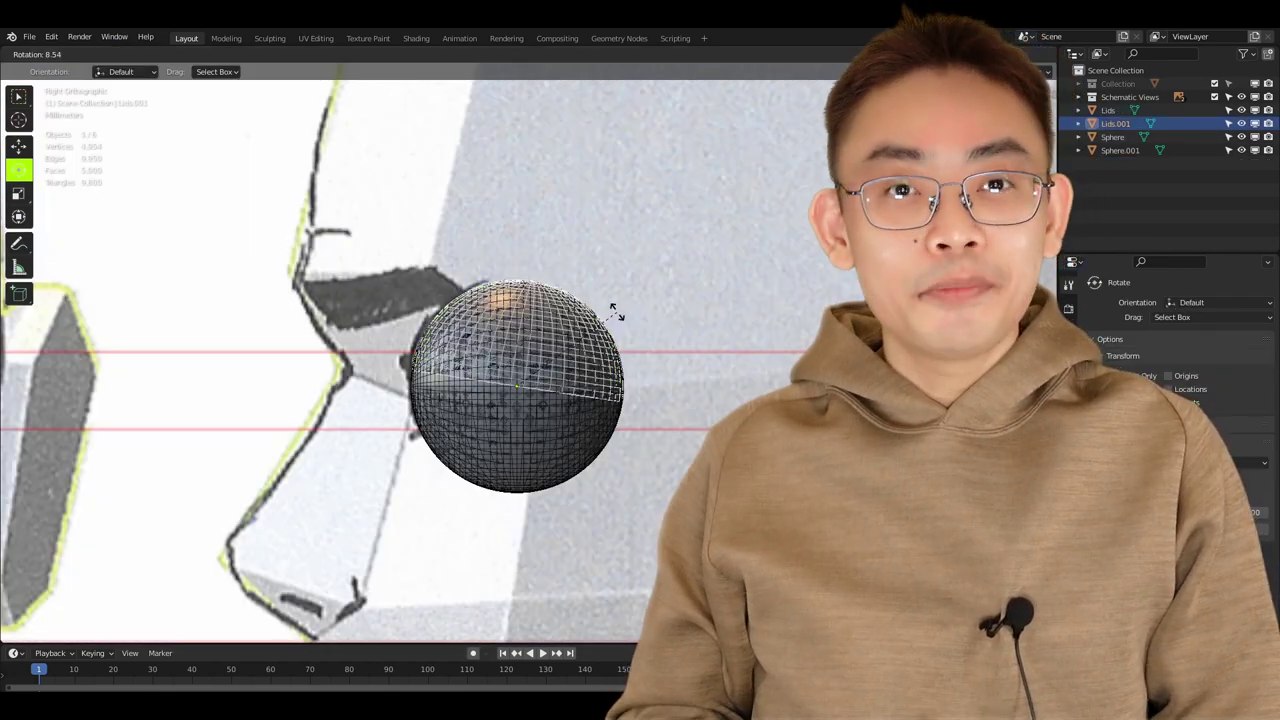
- Rotate the lid spheres over the eyes, sculpt them with Draw and Grab, and colour the head peach
{"action": "left_click_drag", "start_coordinate": [614, 312], "coordinate": [623, 323]}
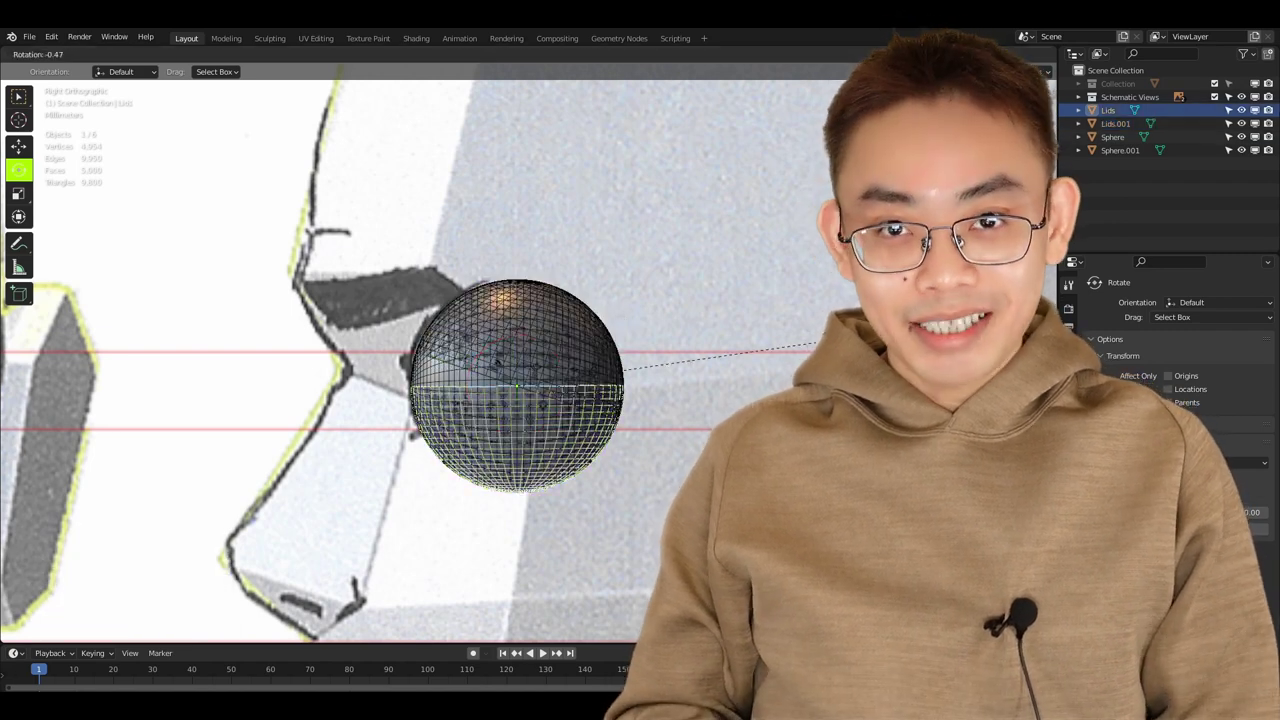
{"action": "left_click_drag", "start_coordinate": [818, 341], "coordinate": [786, 197]}
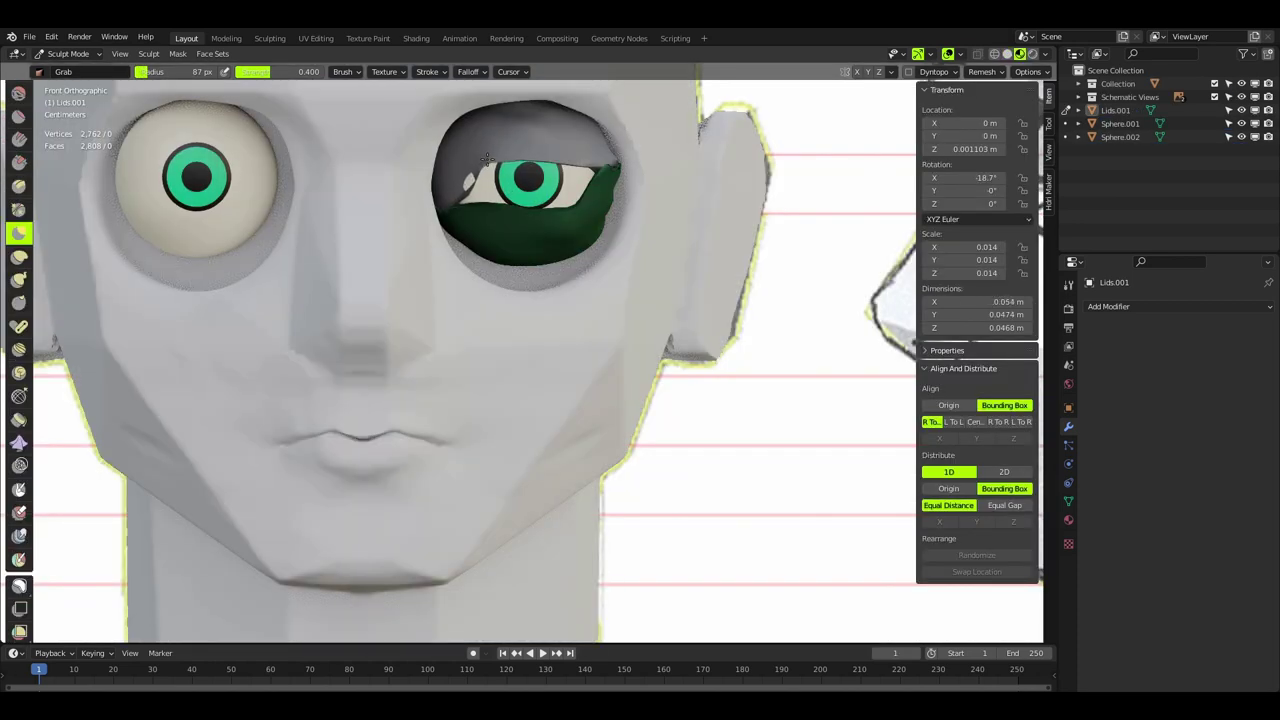
{"action": "key", "text": "x"}
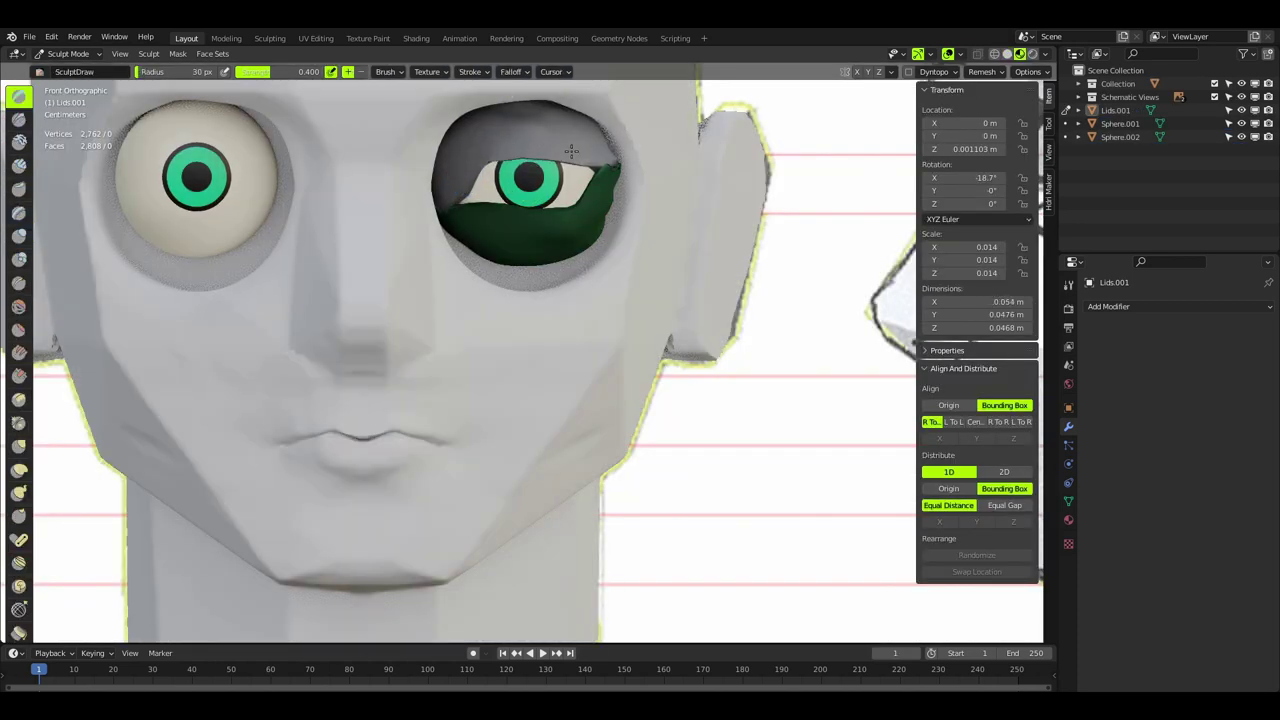
{"action": "key", "text": "g"}
{"action": "left_click_drag", "start_coordinate": [461, 186], "coordinate": [510, 152]}
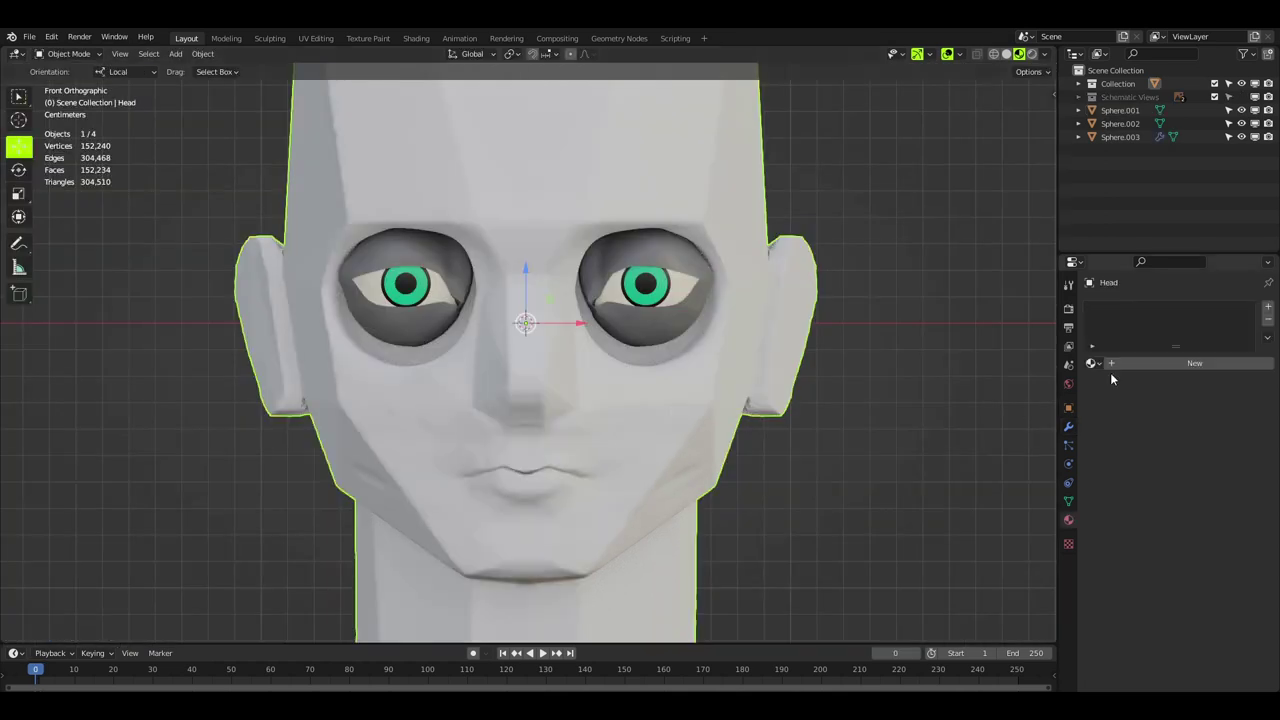
{"action": "left_click", "coordinate": [1190, 363]}
{"action": "left_click_drag", "start_coordinate": [1180, 371], "coordinate": [1205, 352]}
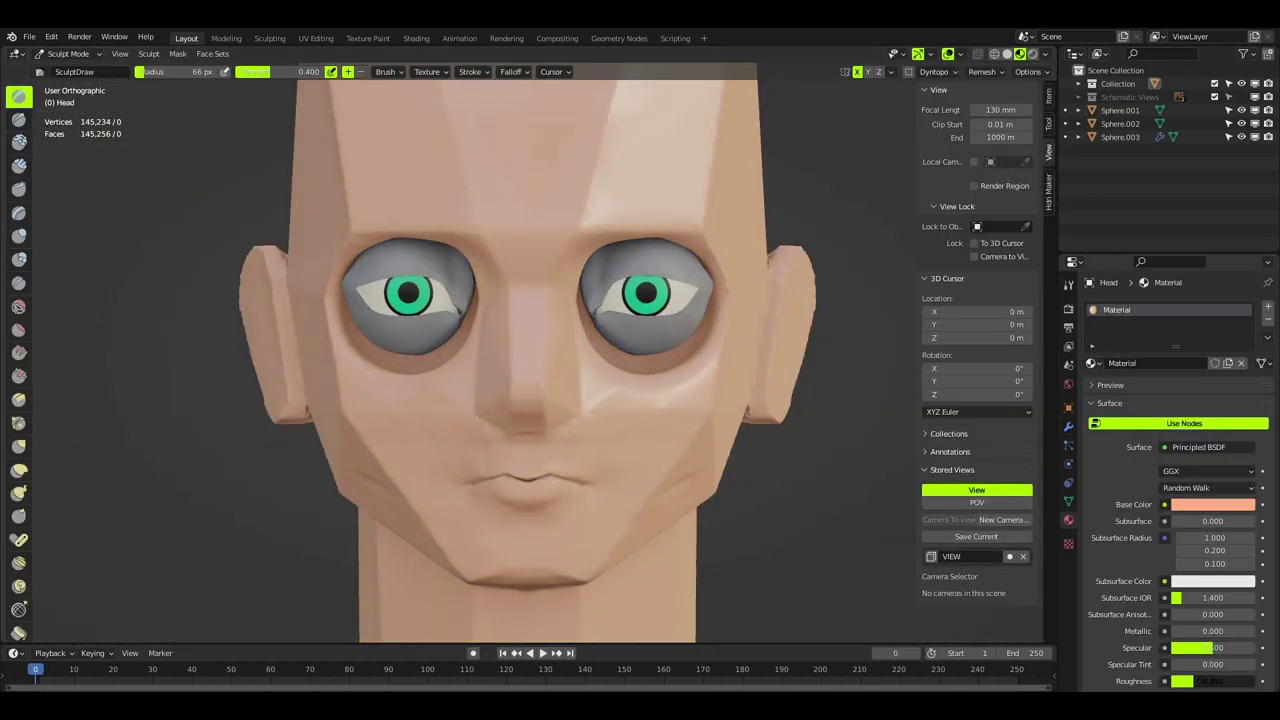
- Set the head material's Roughness to 0, hide the sidebar, and sculpt skin around the eyes
{"action": "left_click_drag", "start_coordinate": [1185, 681], "coordinate": [1160, 681]}
{"action": "scroll", "coordinate": [734, 280], "scroll_direction": "up", "scroll_amount": 3}
{"action": "key", "text": "n"}
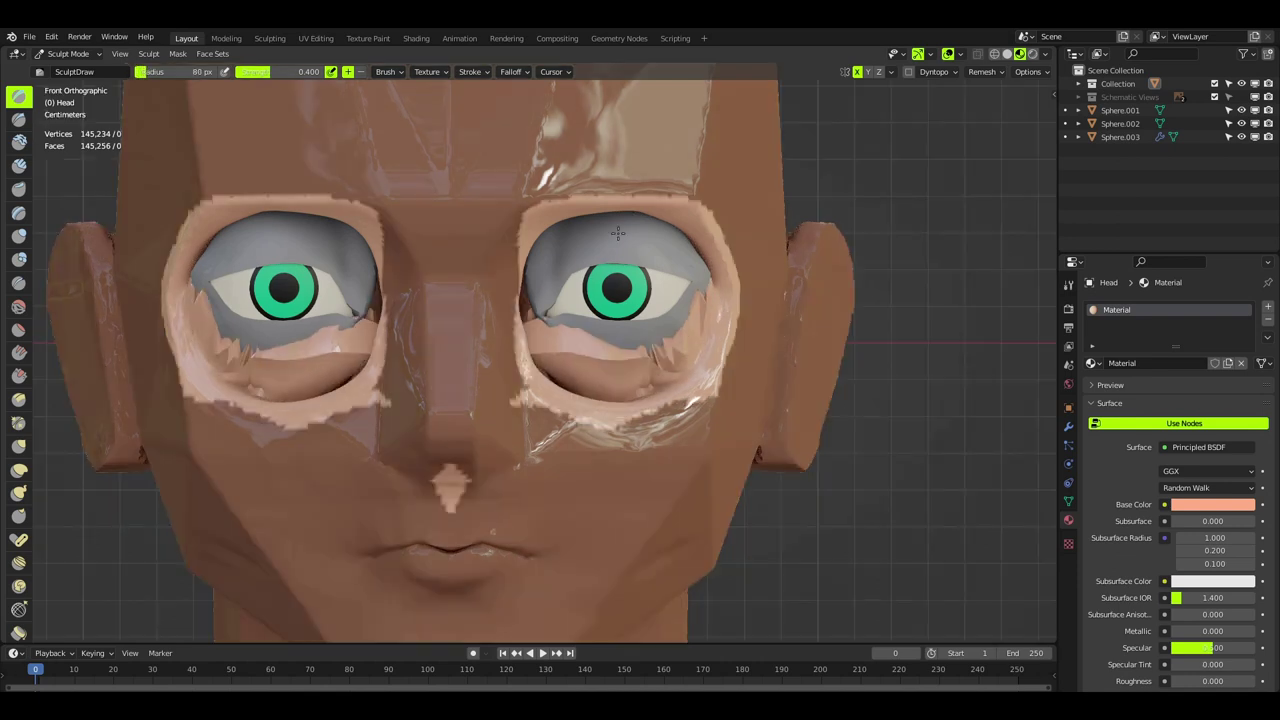
{"action": "middle_click_drag", "start_coordinate": [540, 325], "coordinate": [477, 333]}
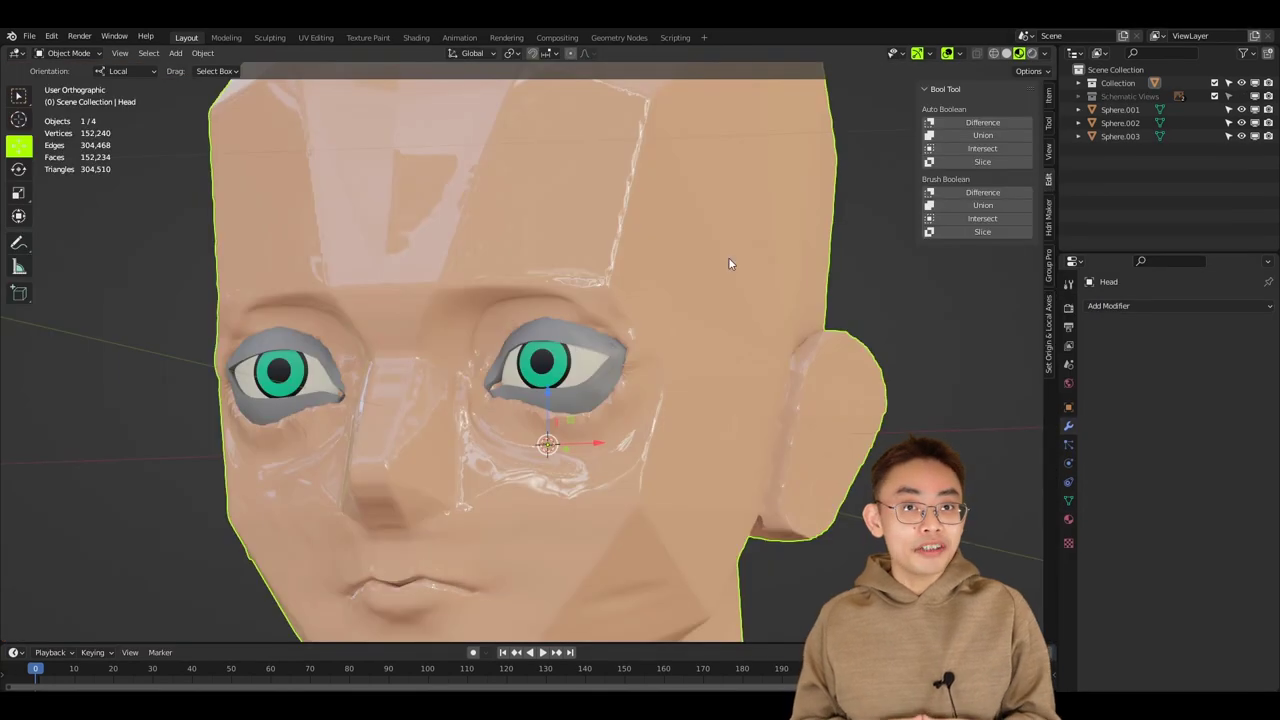
- Union the eyelid object into the head with Bool Tool, then add and apply a Remesh modifier
{"action": "left_click", "coordinate": [606, 318], "text": "shift"}
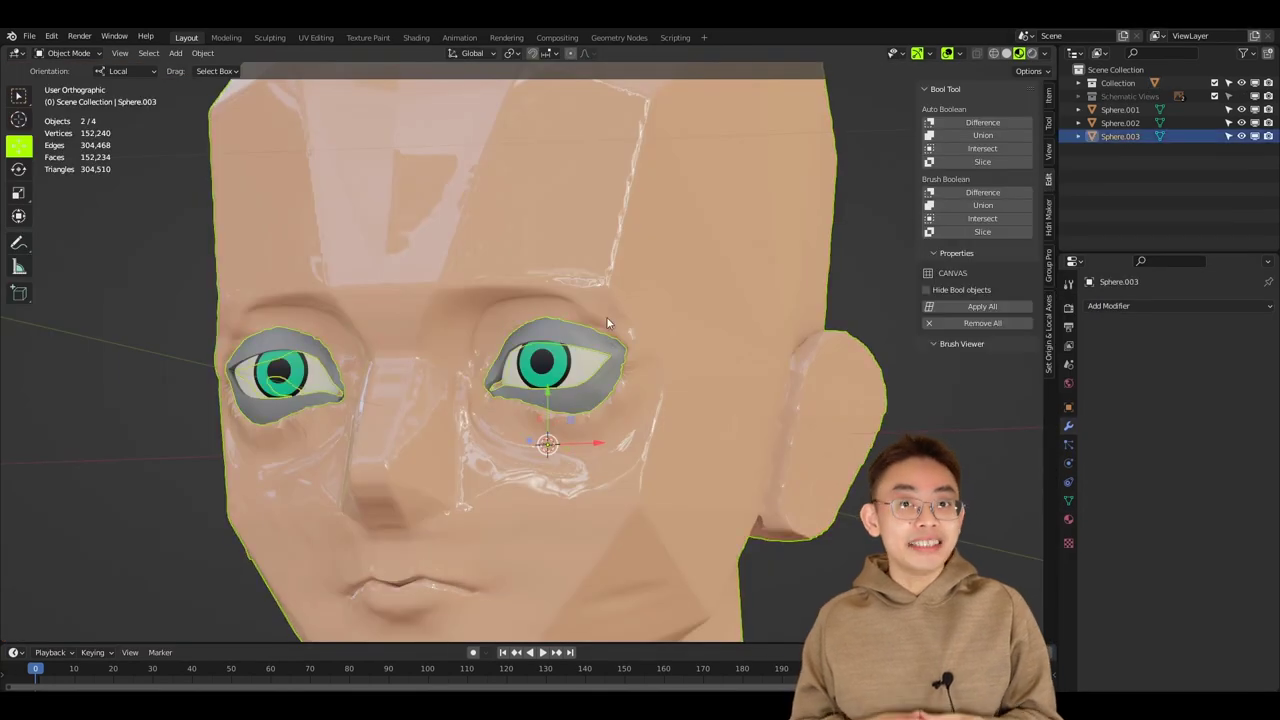
{"action": "left_click", "coordinate": [983, 135]}
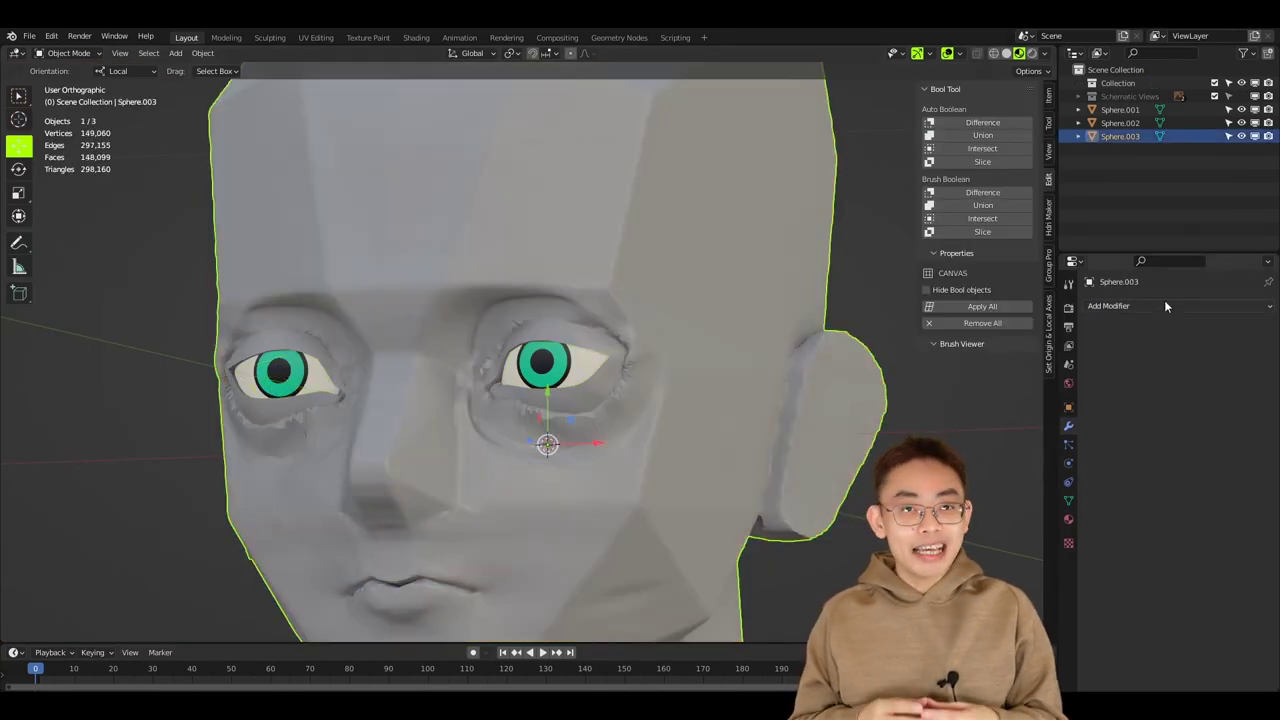
{"action": "left_click", "coordinate": [1165, 306]}
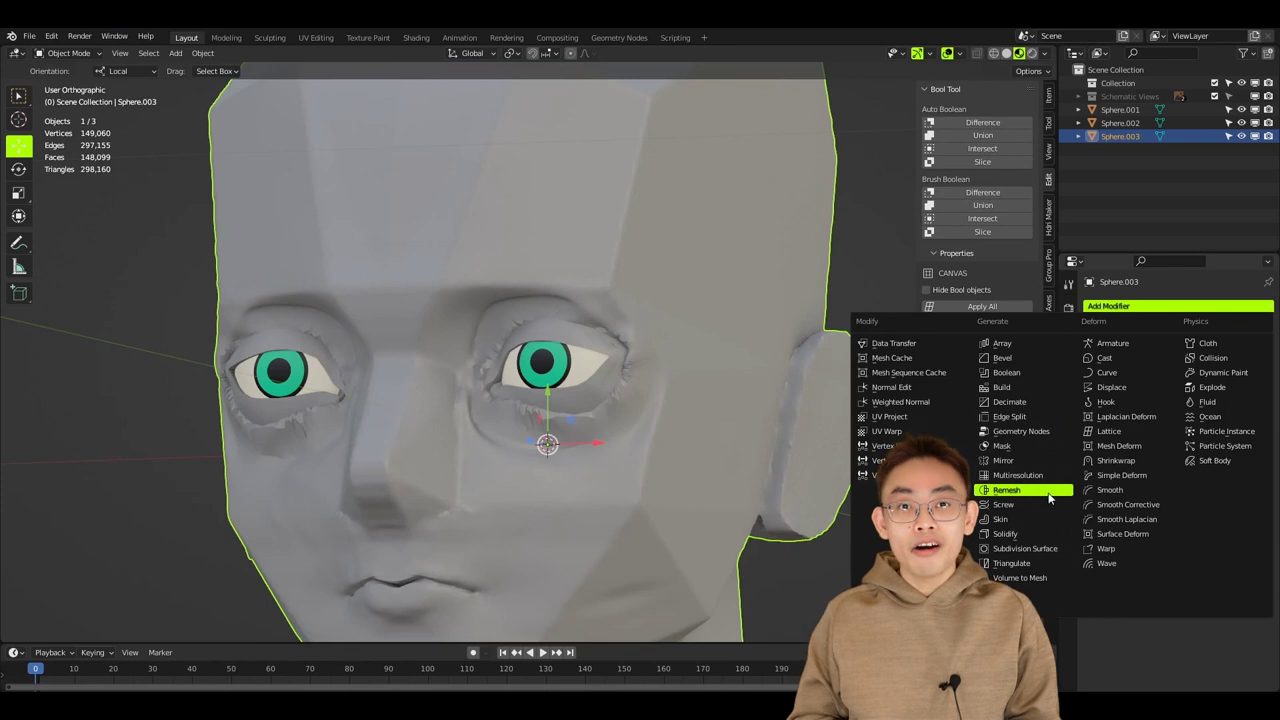
{"action": "left_click", "coordinate": [1048, 497]}
{"action": "left_click", "coordinate": [1234, 328]}
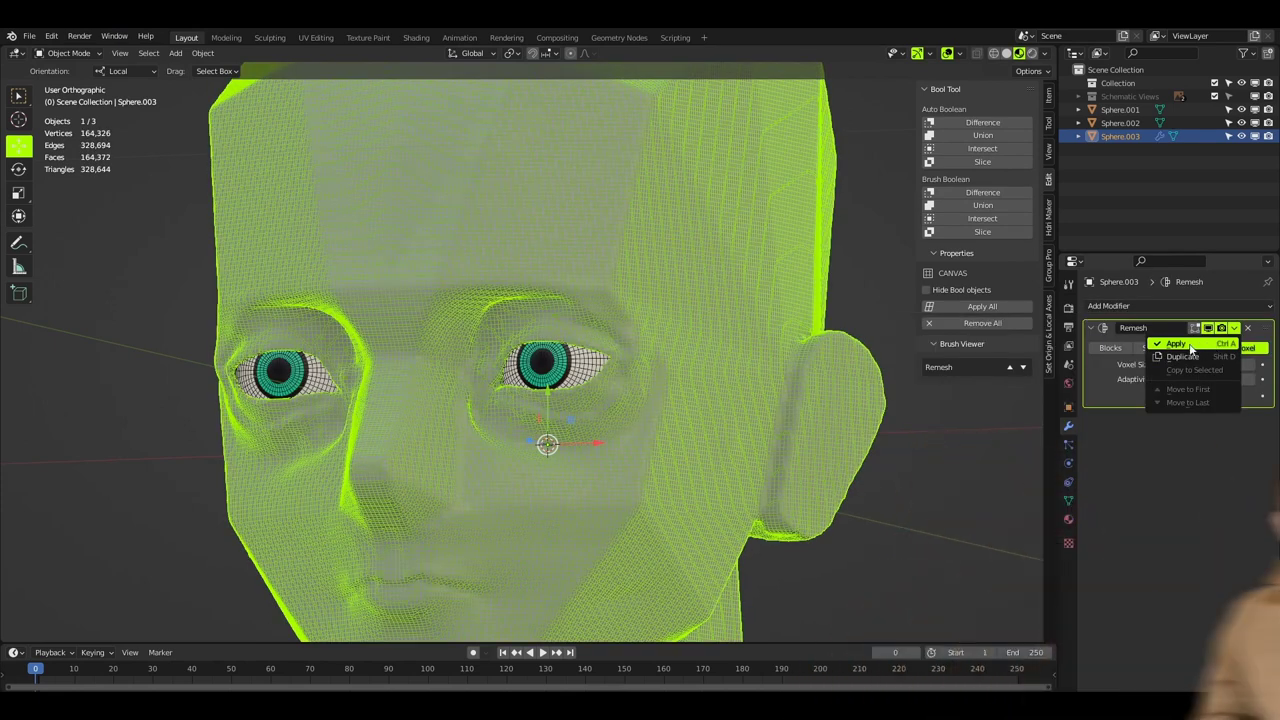
{"action": "left_click", "coordinate": [1180, 344]}
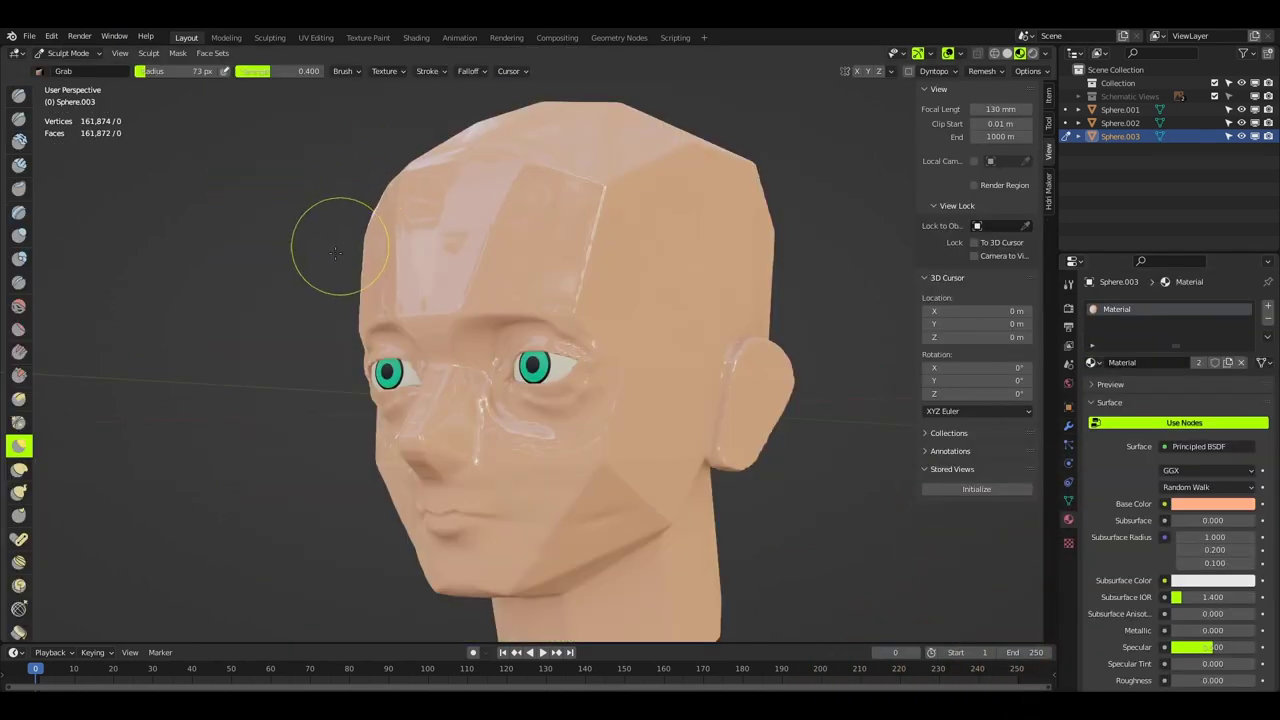
{"action": "key", "text": "bracketleft"}
{"action": "key", "text": "bracketleft"}
{"action": "key", "text": "bracketleft"}
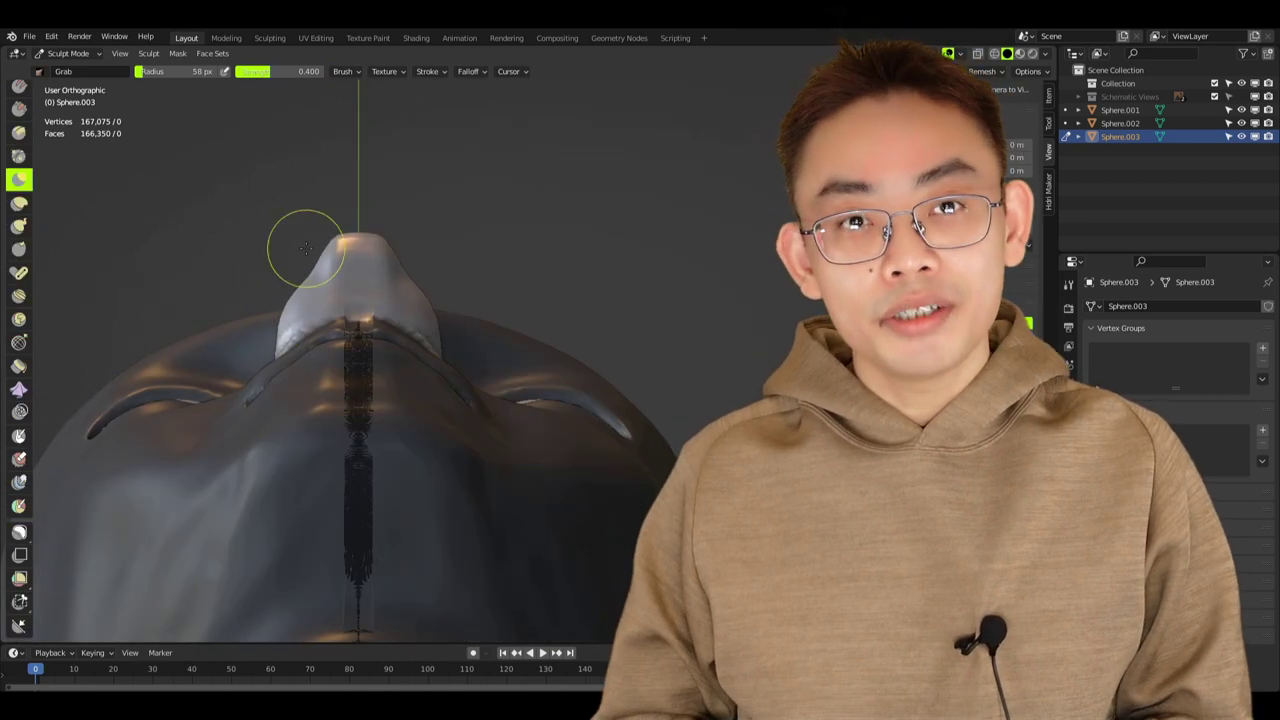
- Pull the nose and nostrils from below with the Grab brush at a 39 px radius
{"action": "key", "text": "f"}
{"action": "left_click", "coordinate": [460, 335]}
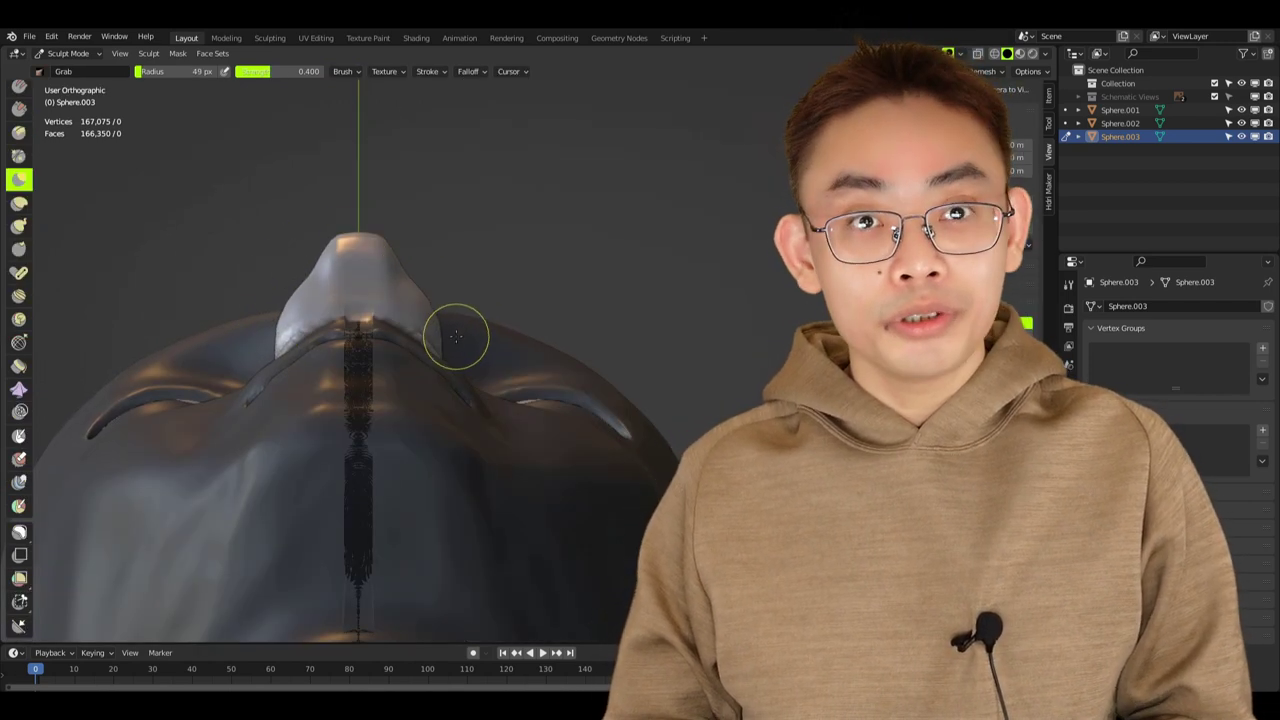
{"action": "key", "text": "f"}
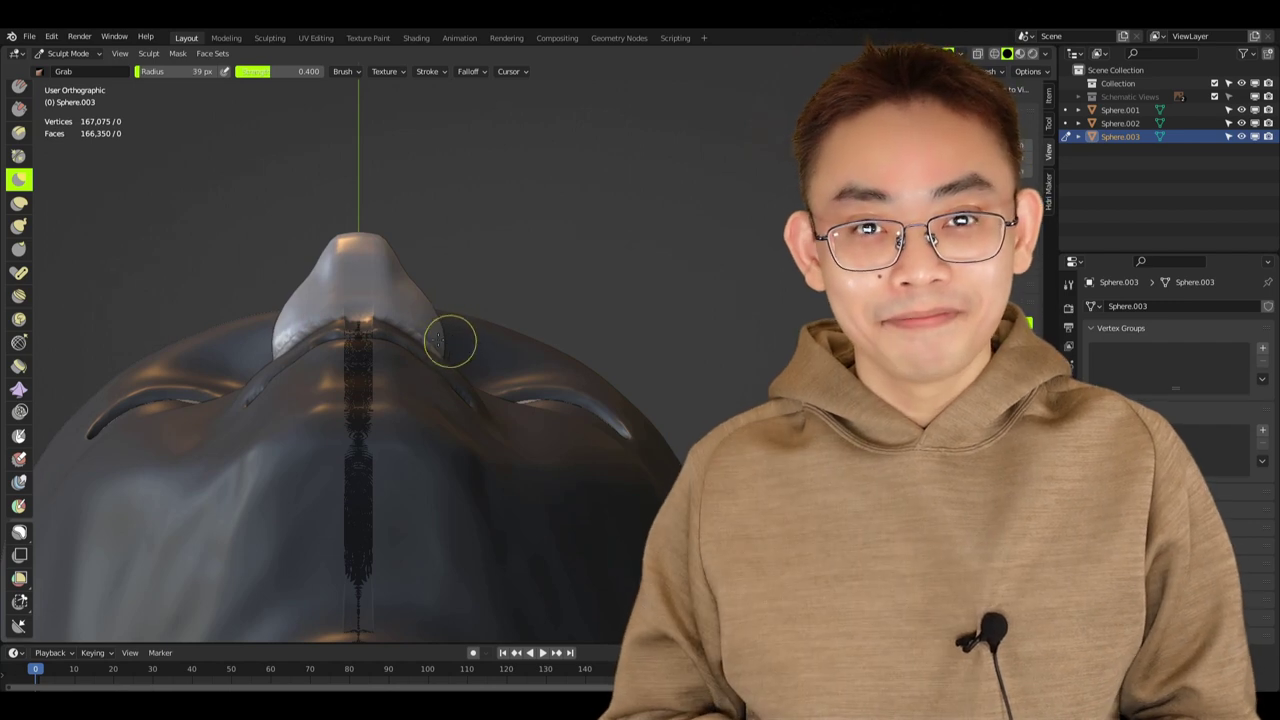
{"action": "left_click", "coordinate": [447, 330]}
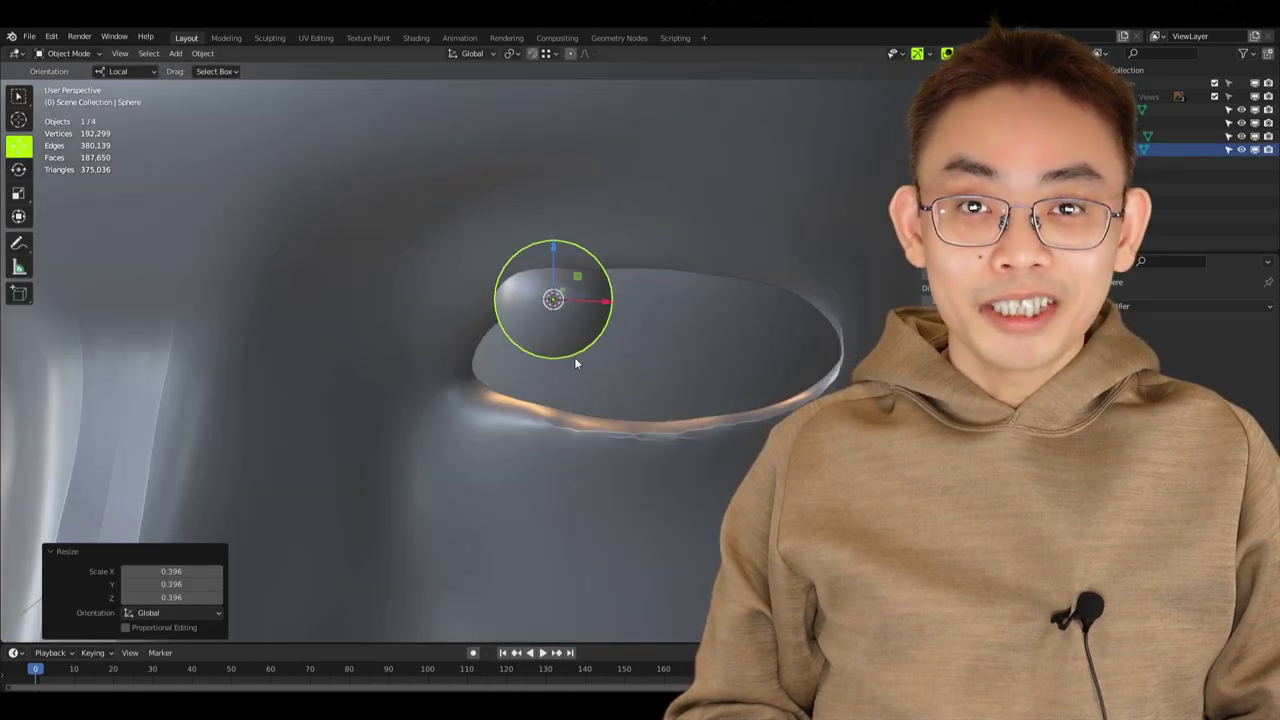
- Scale the eye sphere along the Y axis to flatten it into the eye opening
{"action": "key", "text": "s"}
{"action": "key", "text": "y"}
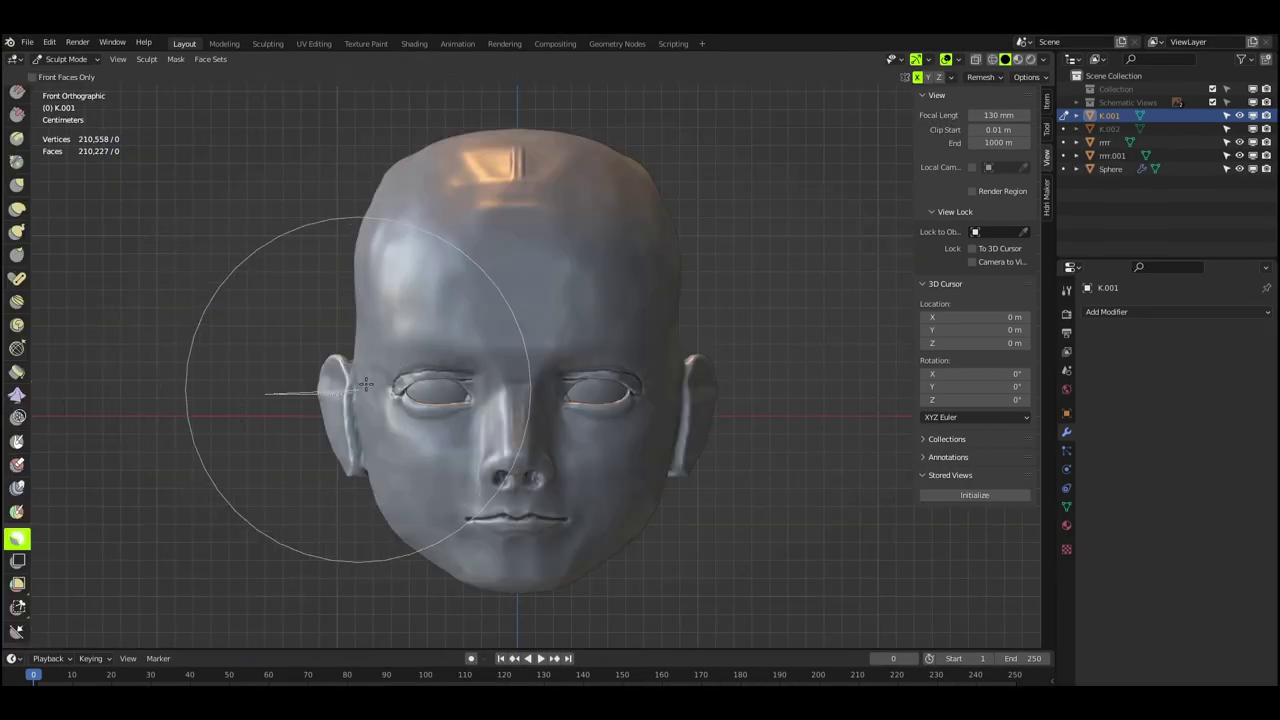
- Mask the face, reshape the cranium with an enlarged 88 px brush, then refine the ears with a smaller brush
{"action": "left_click_drag", "start_coordinate": [366, 385], "coordinate": [372, 348]}
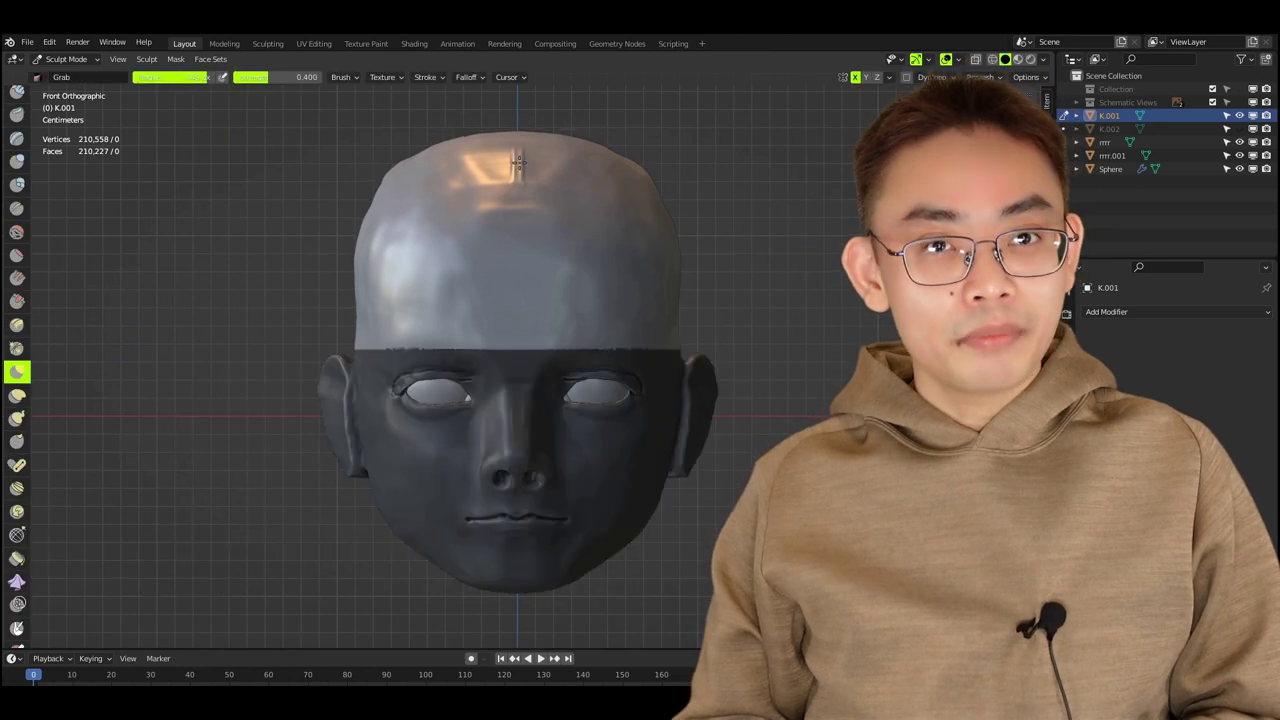
{"action": "key", "text": "f"}
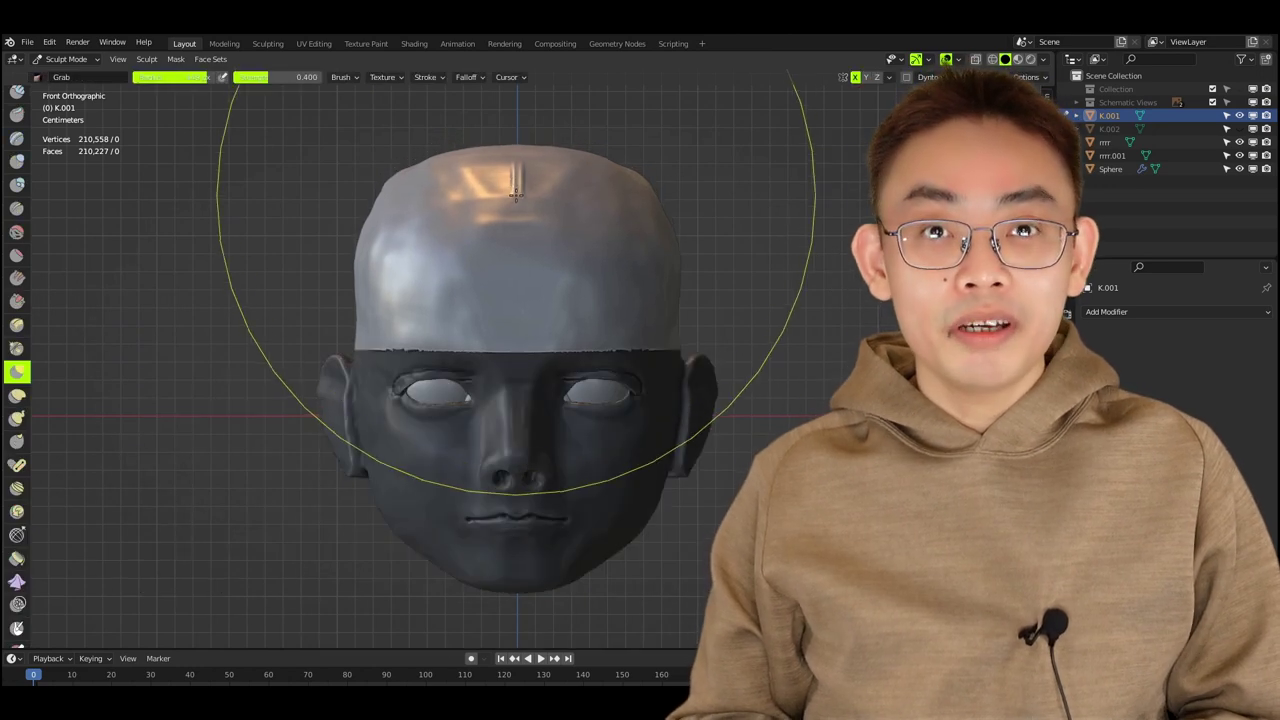
{"action": "left_click", "coordinate": [277, 330]}
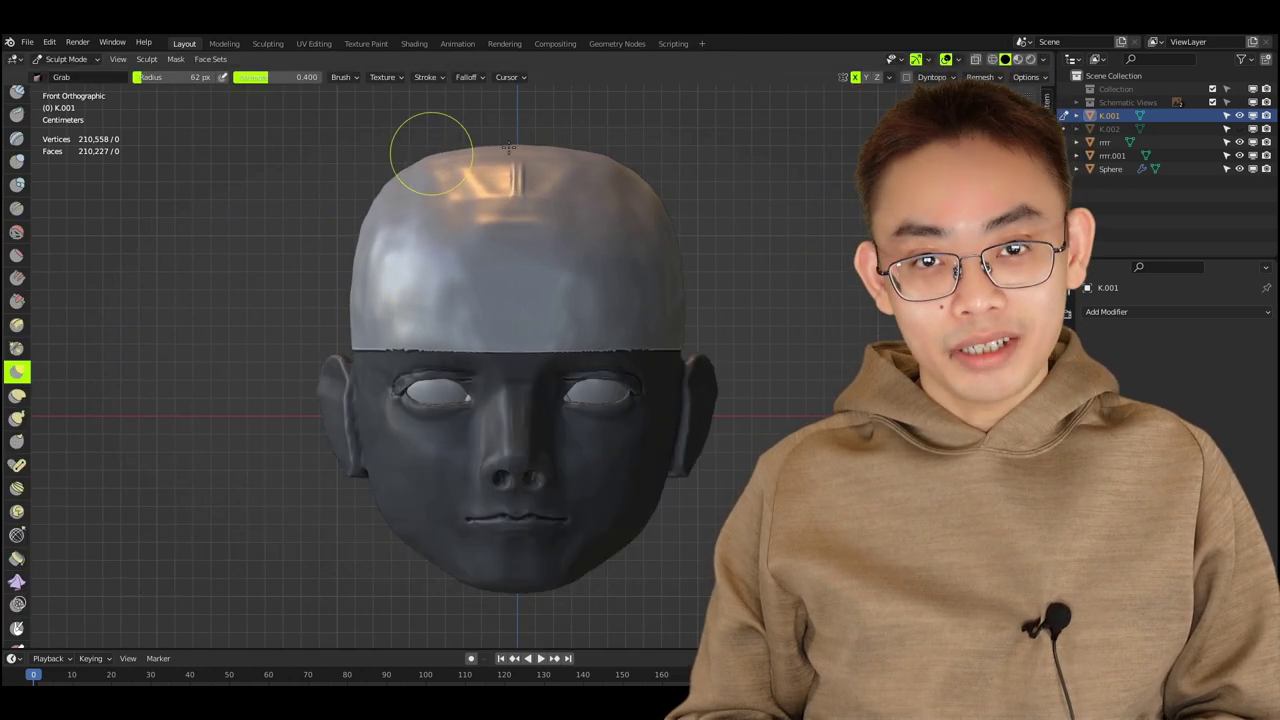
{"action": "key", "text": "f"}
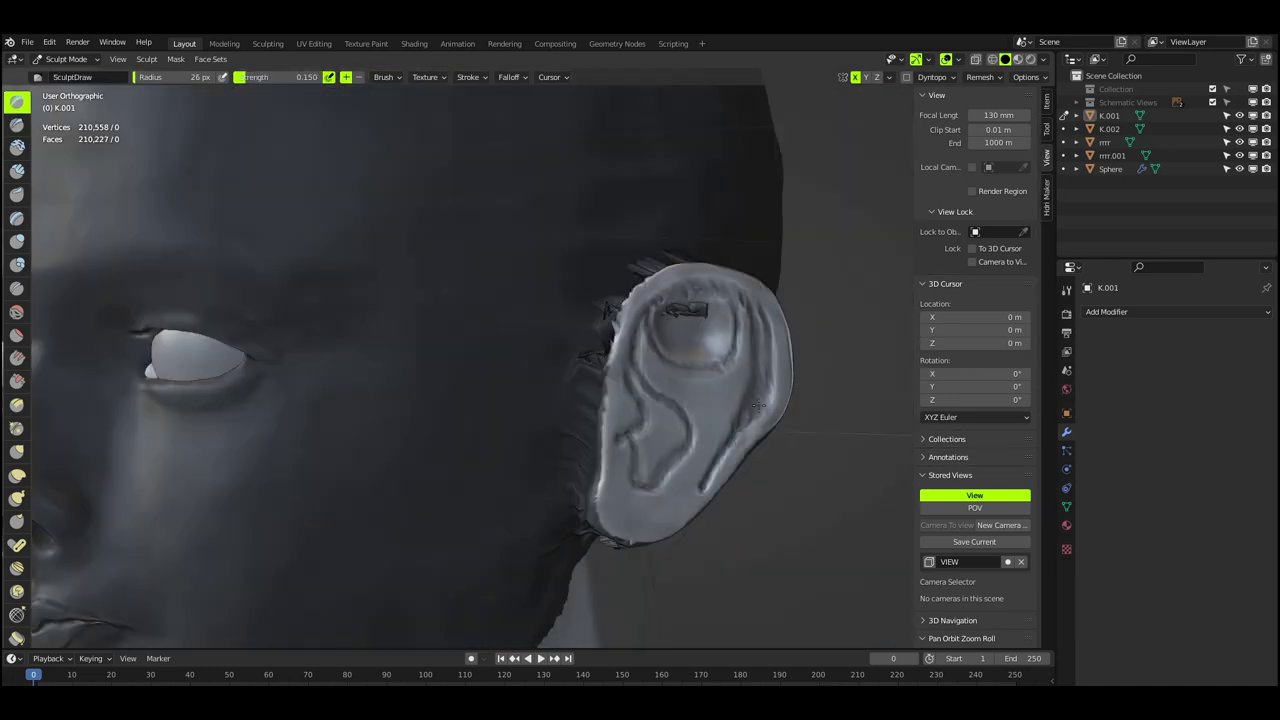
{"action": "middle_click_drag", "start_coordinate": [759, 404], "coordinate": [683, 447]}
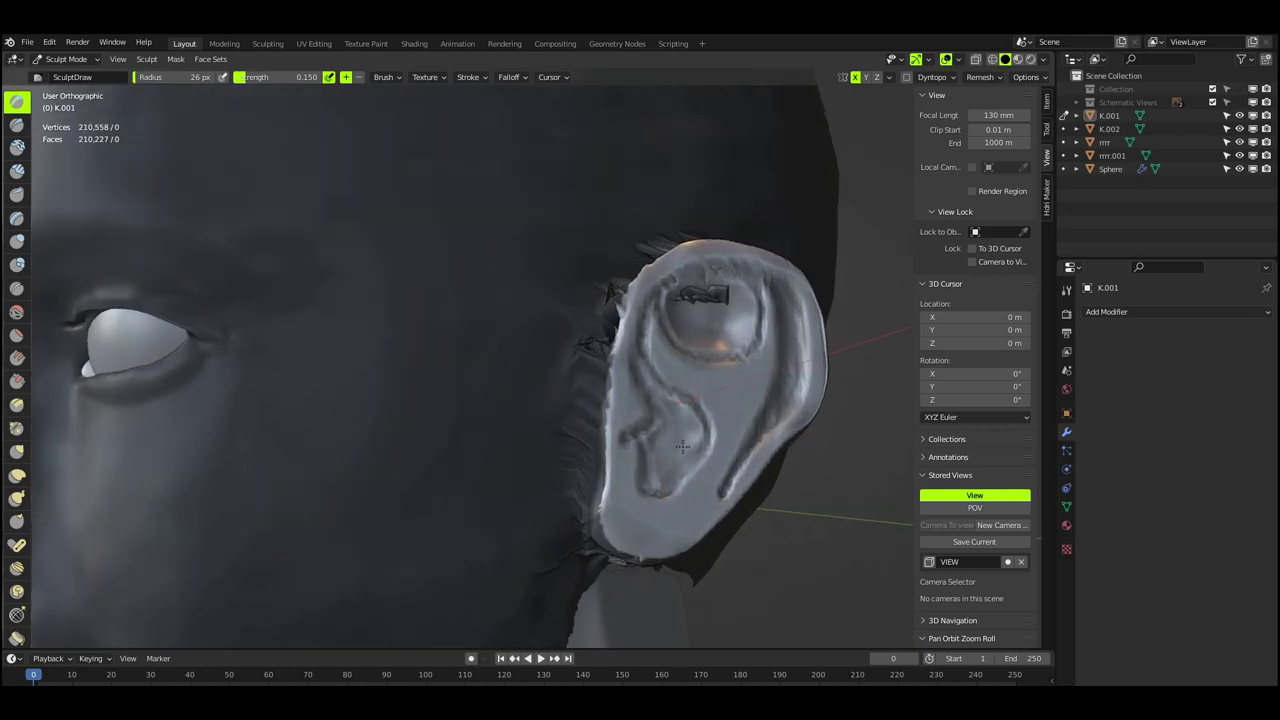
{"action": "key", "text": "f"}
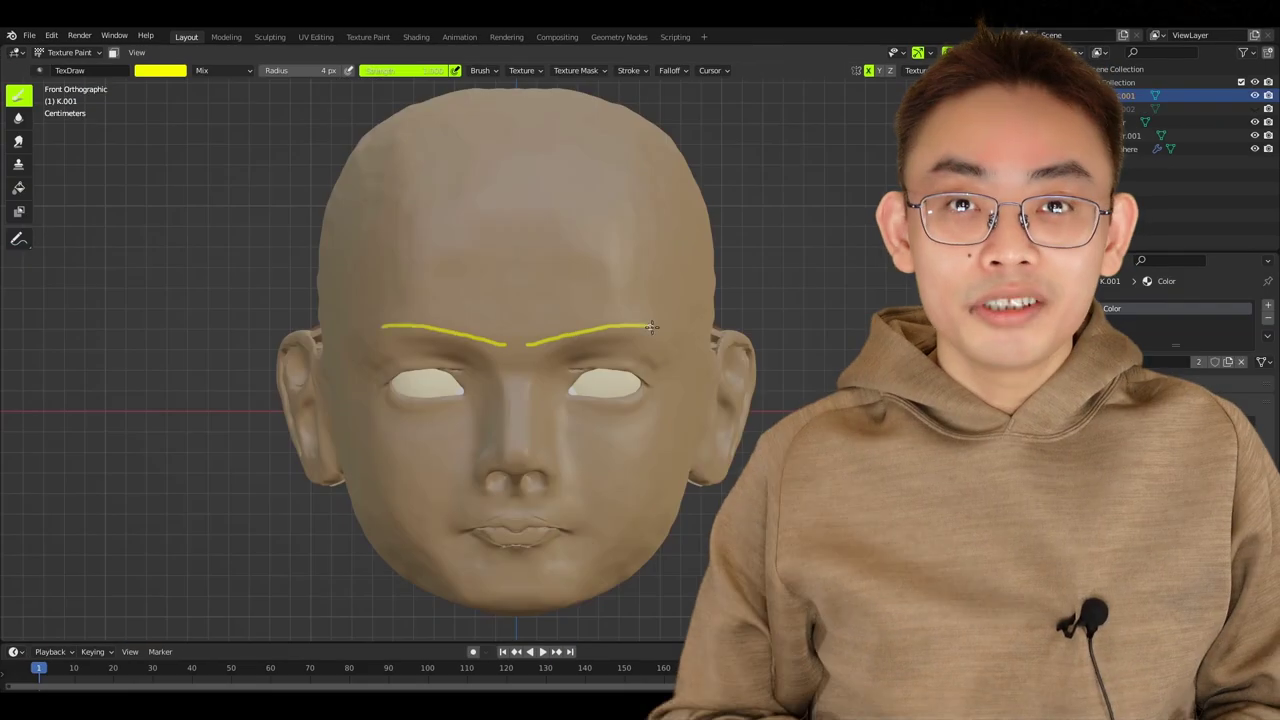
- Paint yellow guide lines for the eyebrows, eye mask, cheeks to chin, crown centre line and nostril
{"action": "mouse_move", "coordinate": [651, 323]}
{"action": "left_mouse_down"}
{"action": "mouse_move", "coordinate": [677, 423]}
{"action": "mouse_move", "coordinate": [515, 418]}
{"action": "mouse_move", "coordinate": [405, 479]}
{"action": "mouse_move", "coordinate": [420, 588]}
{"action": "left_mouse_up"}
{"action": "left_click_drag", "start_coordinate": [627, 475], "coordinate": [614, 585]}
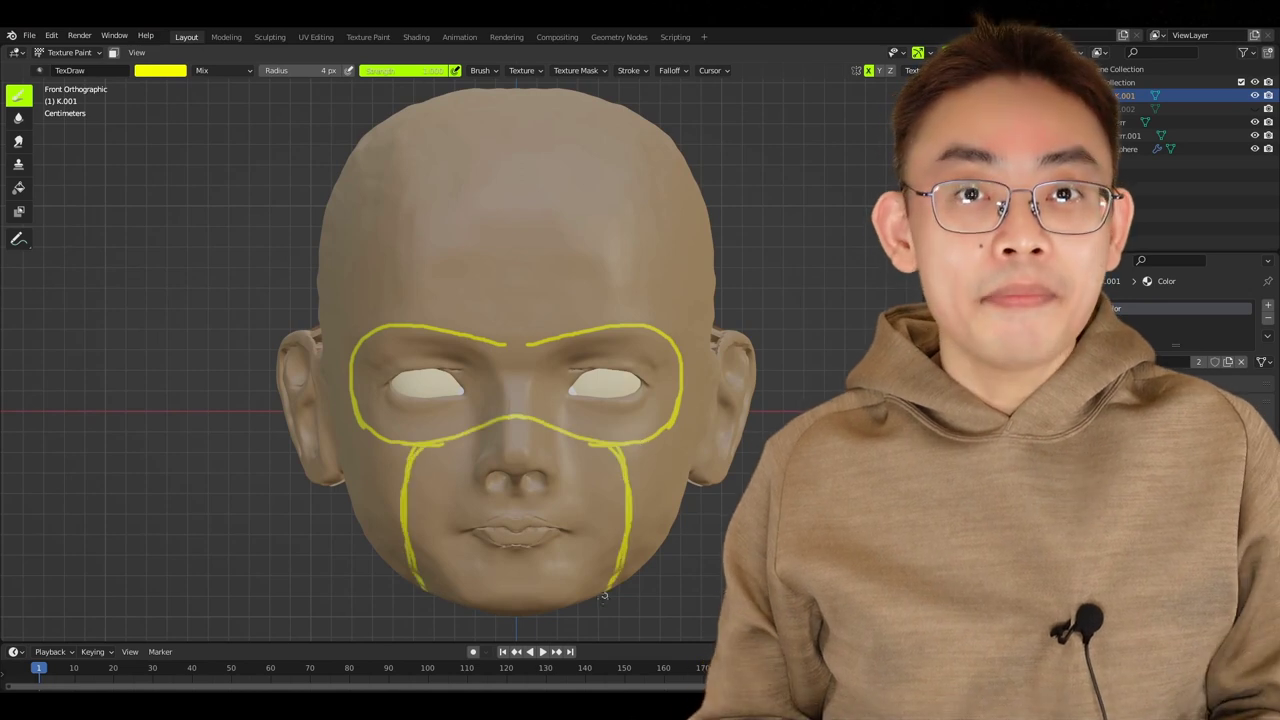
{"action": "left_click_drag", "start_coordinate": [516, 90], "coordinate": [513, 395]}
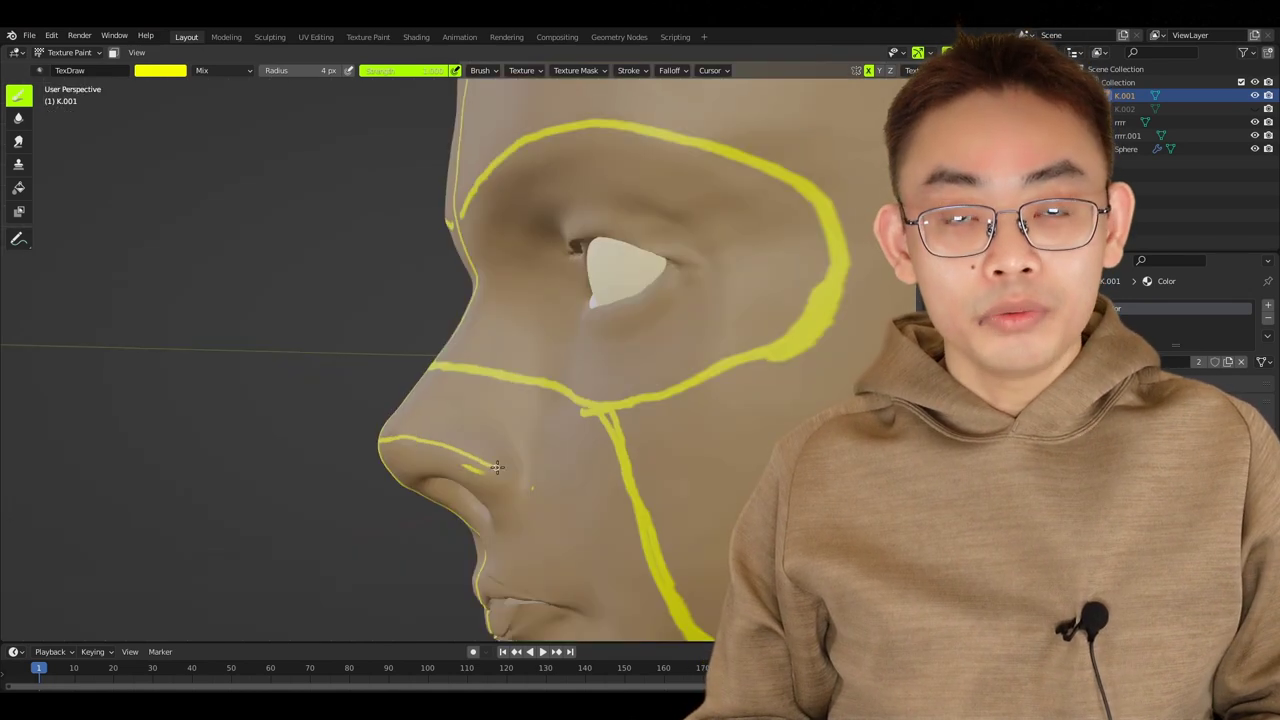
{"action": "middle_click_drag", "start_coordinate": [560, 330], "coordinate": [595, 311]}
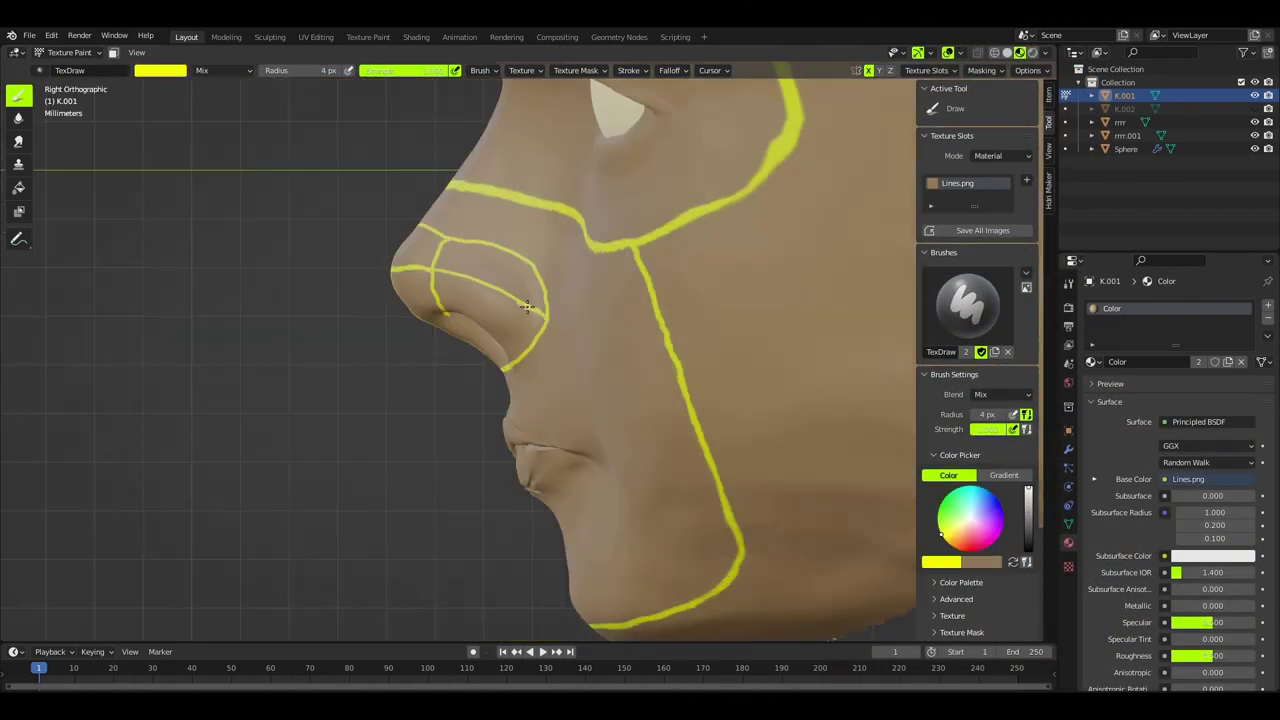
{"action": "left_click_drag", "start_coordinate": [527, 305], "coordinate": [677, 510]}
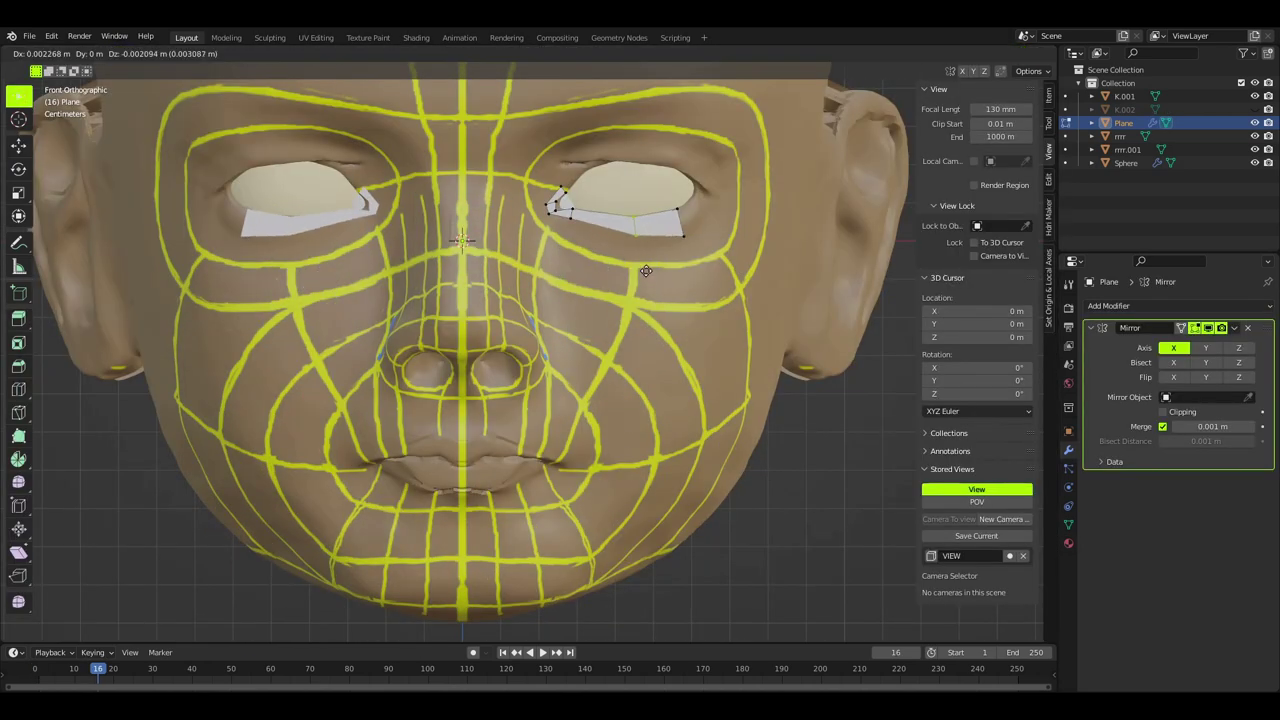
- Move the lower eye-ring vertices onto the eyelid around the right eye
{"action": "left_click_drag", "start_coordinate": [745, 297], "coordinate": [735, 263]}
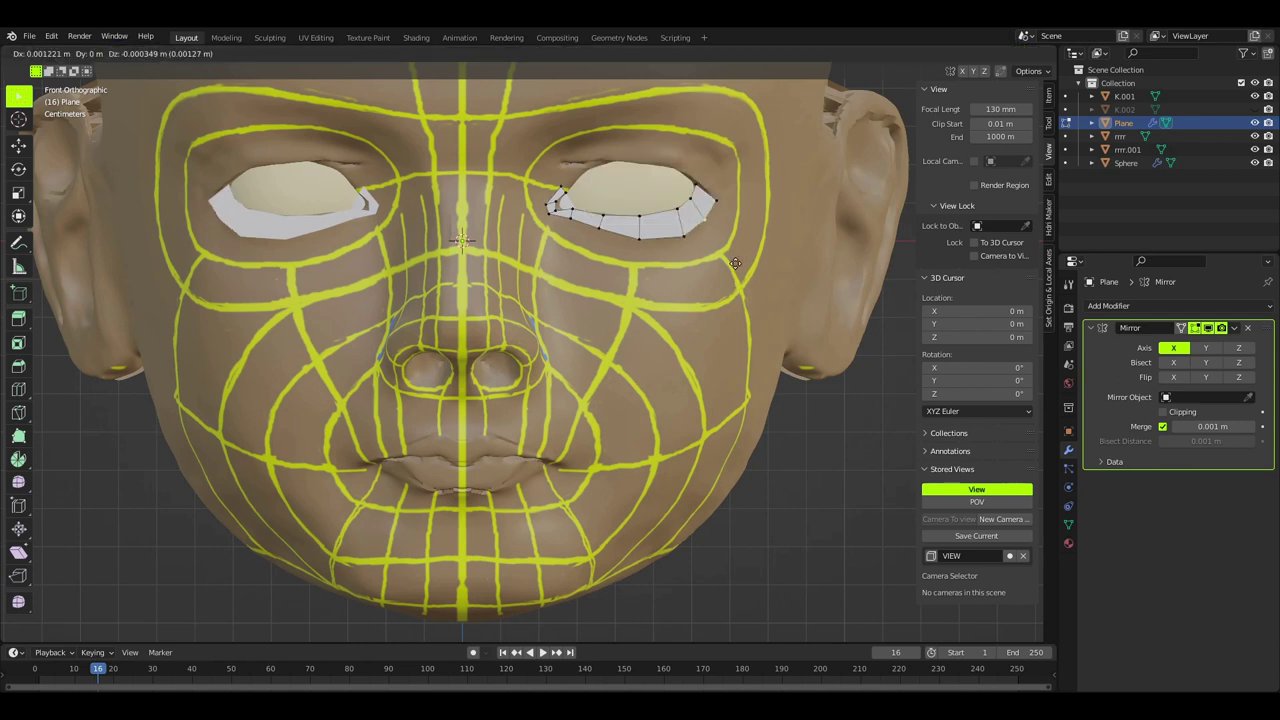
{"action": "key", "text": "m"}
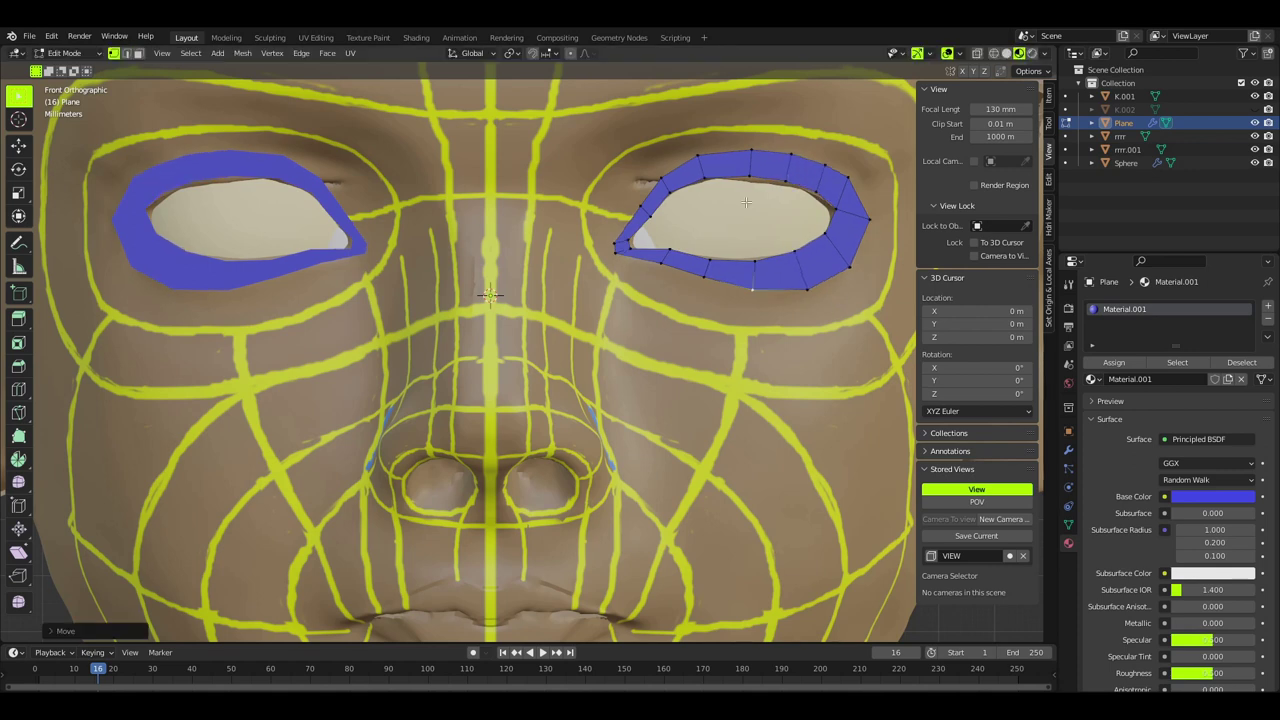
{"action": "scroll", "coordinate": [643, 318], "scroll_direction": "up", "scroll_amount": 3}
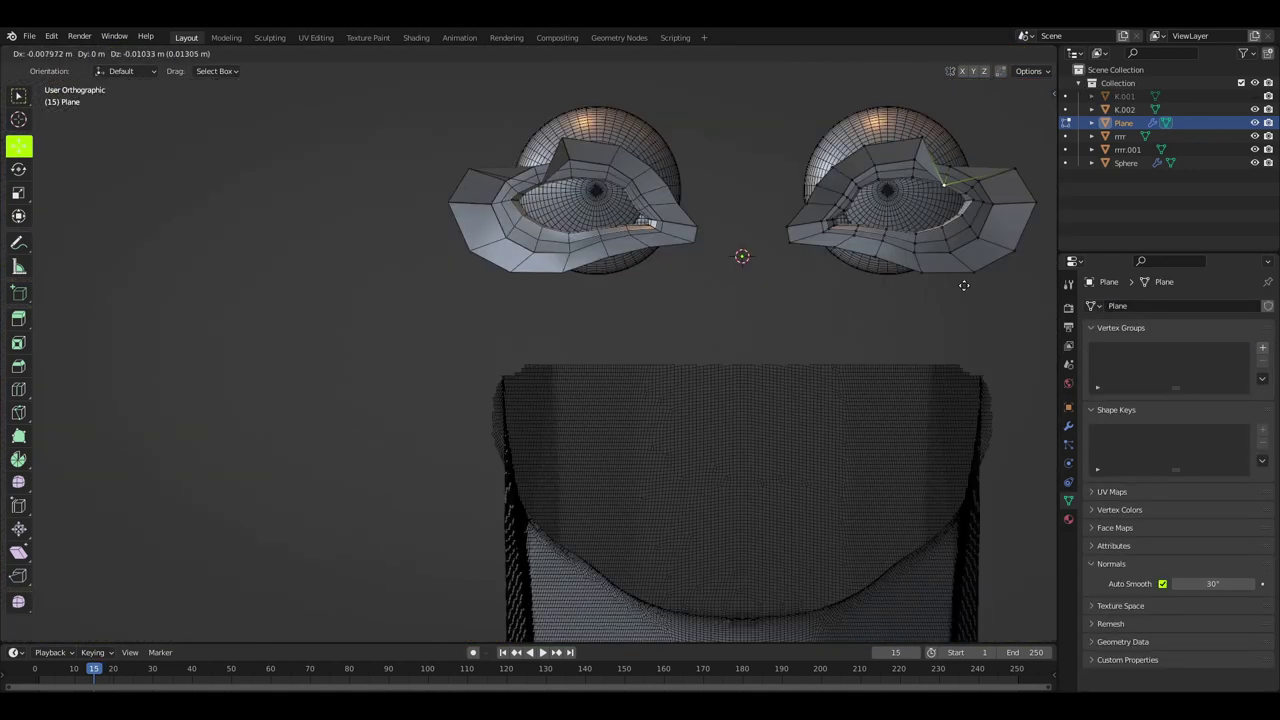
{"action": "left_click", "coordinate": [963, 285]}
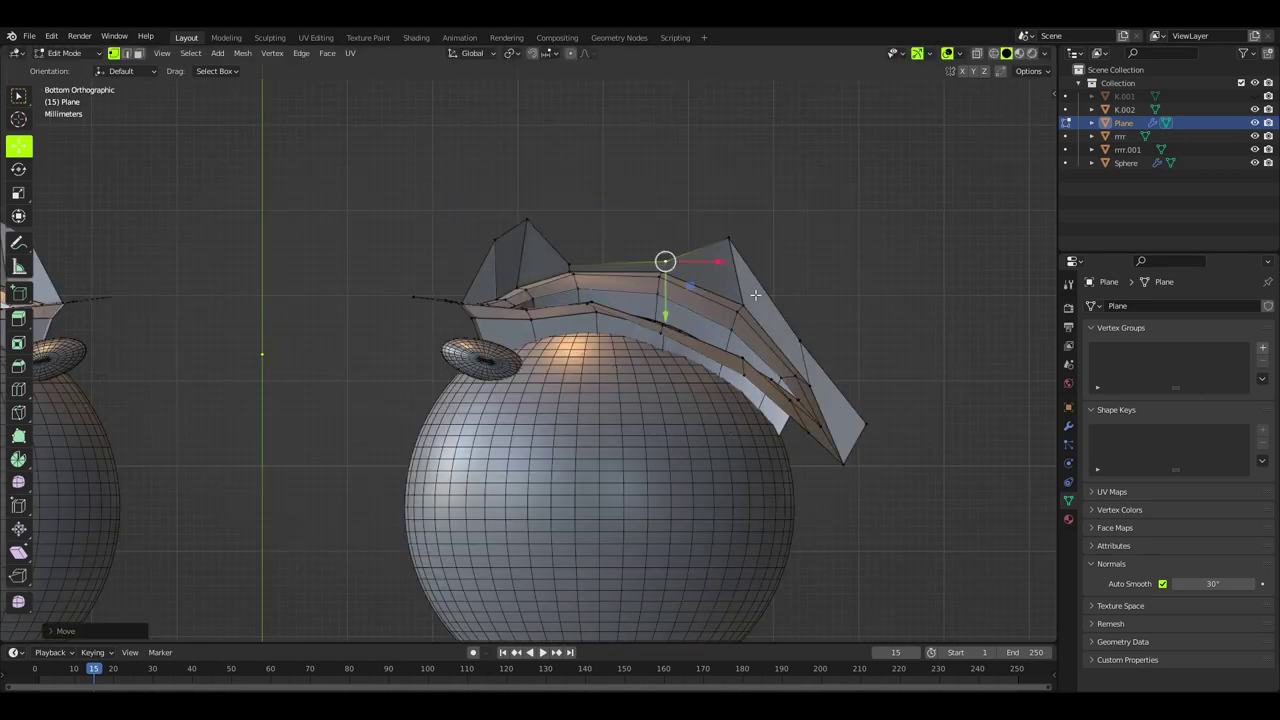
- Reshape the brow ring from below, pulling its spiking tip vertex down and left
{"action": "left_click_drag", "start_coordinate": [666, 263], "coordinate": [806, 347]}
{"action": "left_click", "coordinate": [865, 424]}
{"action": "key", "text": "g"}
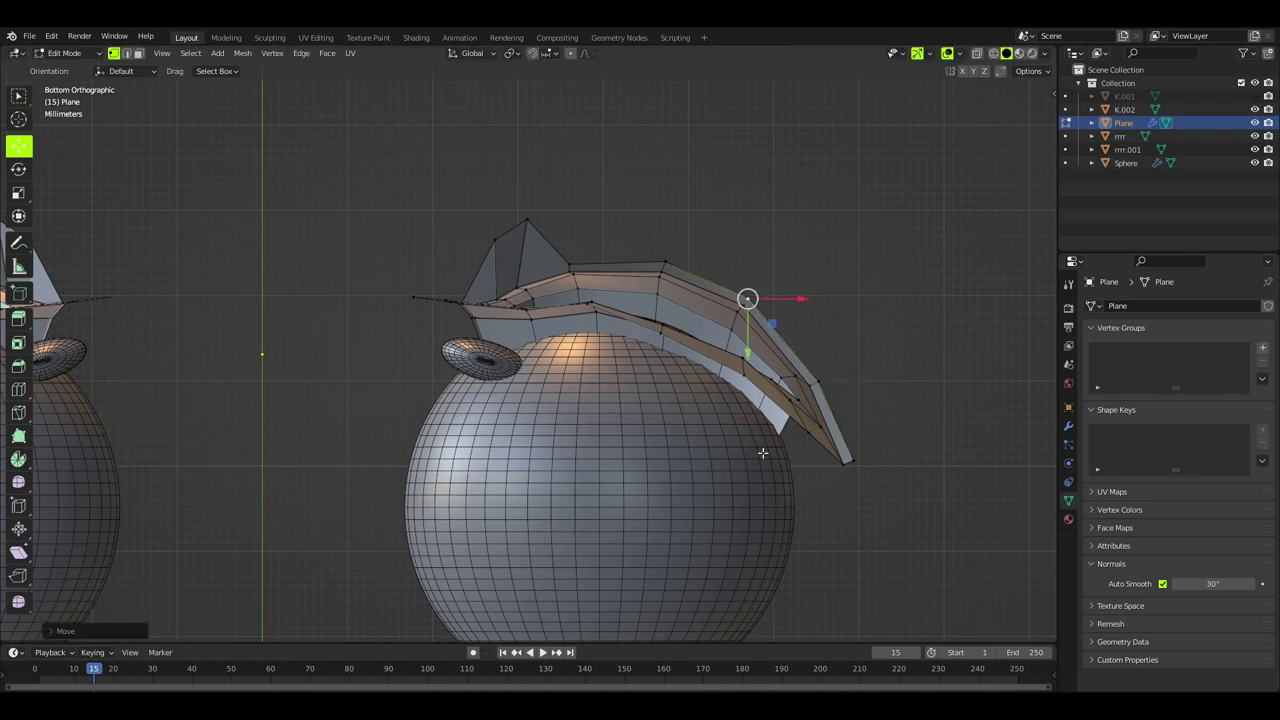
{"action": "key", "text": "g"}
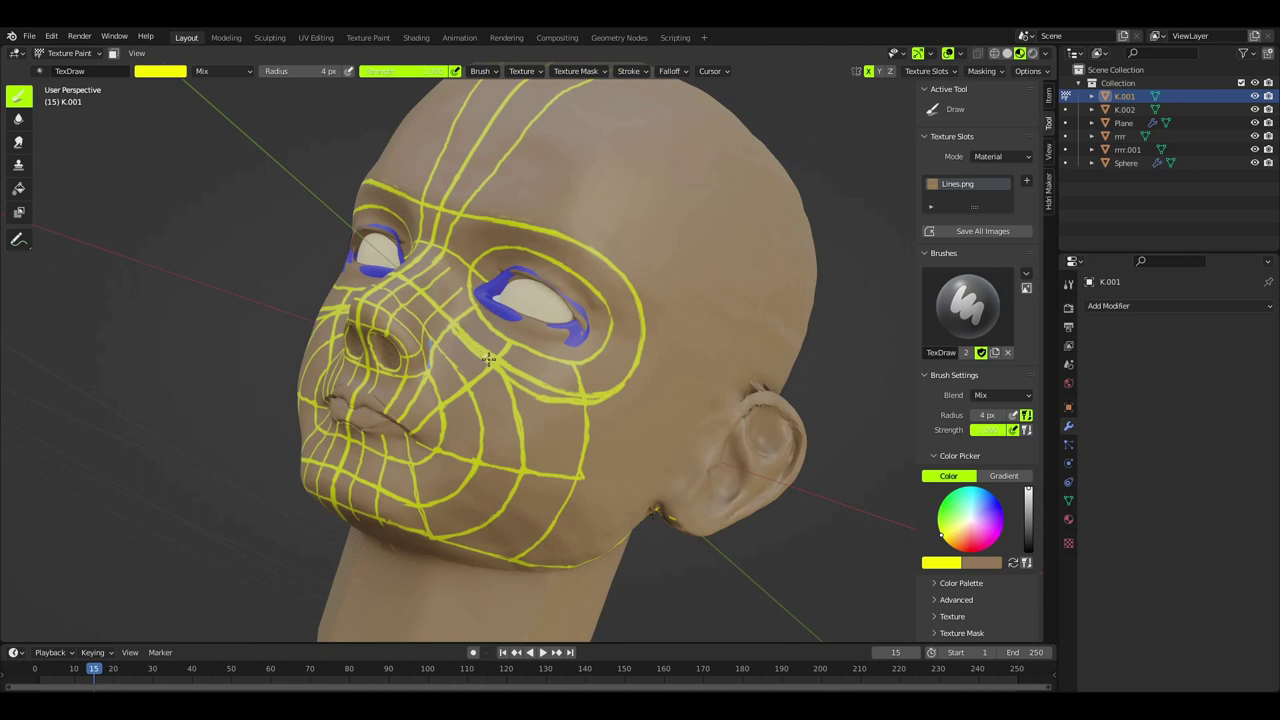
{"action": "key", "text": "x"}
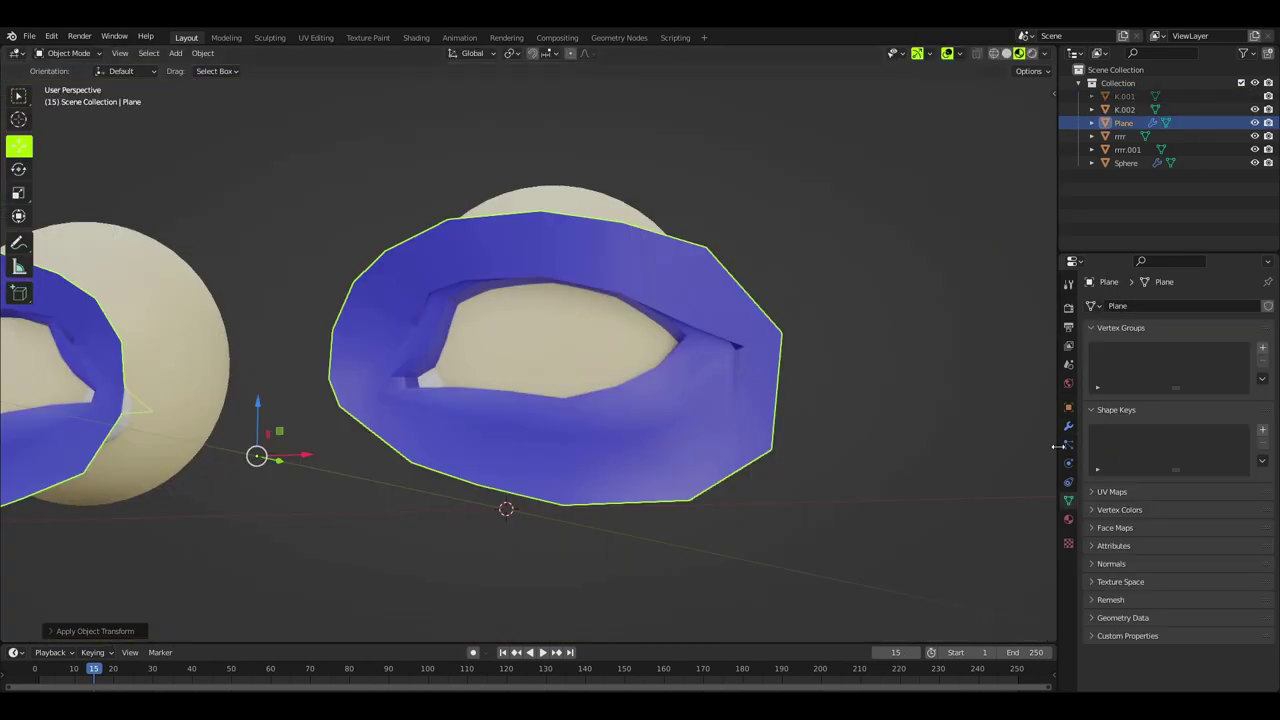
- Set subdivision preview to level 3, enable X-ray, and reposition a hidden eye-ring vertex
{"action": "key", "text": "ctrl+3"}
{"action": "mouse_move", "coordinate": [629, 343]}
{"action": "middle_mouse_down"}
{"action": "mouse_move", "coordinate": [654, 237]}
{"action": "mouse_move", "coordinate": [666, 363]}
{"action": "mouse_move", "coordinate": [538, 362]}
{"action": "mouse_move", "coordinate": [593, 311]}
{"action": "middle_mouse_up"}
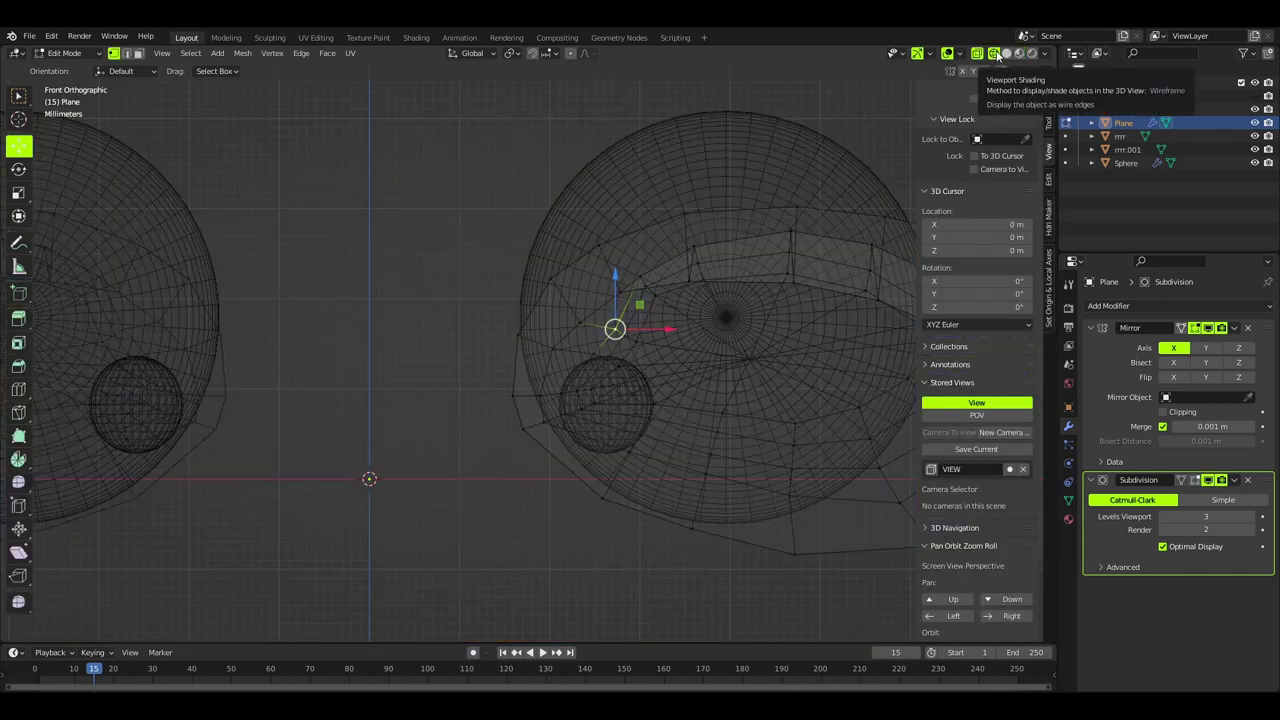
{"action": "key", "text": "g"}
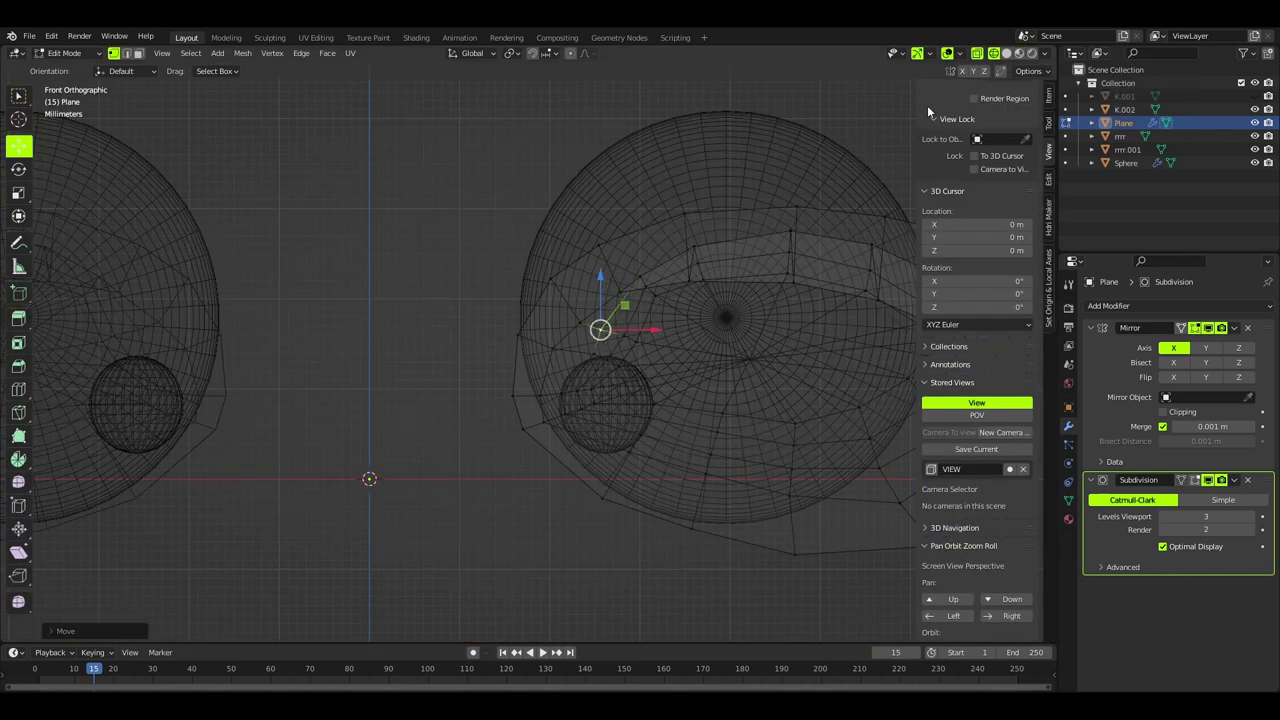
{"action": "key", "text": "alt+z"}
{"action": "left_click", "coordinate": [639, 397]}
{"action": "middle_click_drag", "start_coordinate": [639, 397], "coordinate": [718, 246]}
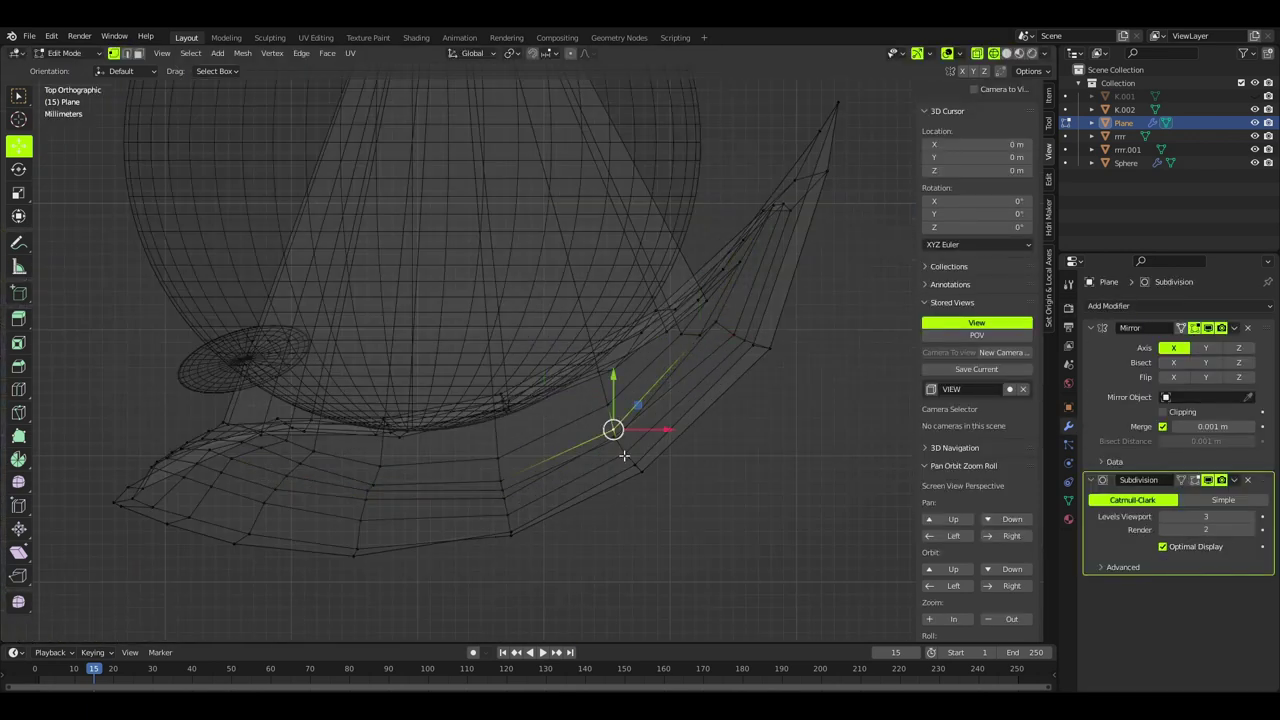
{"action": "scroll", "coordinate": [670, 286], "scroll_direction": "down", "scroll_amount": 3}
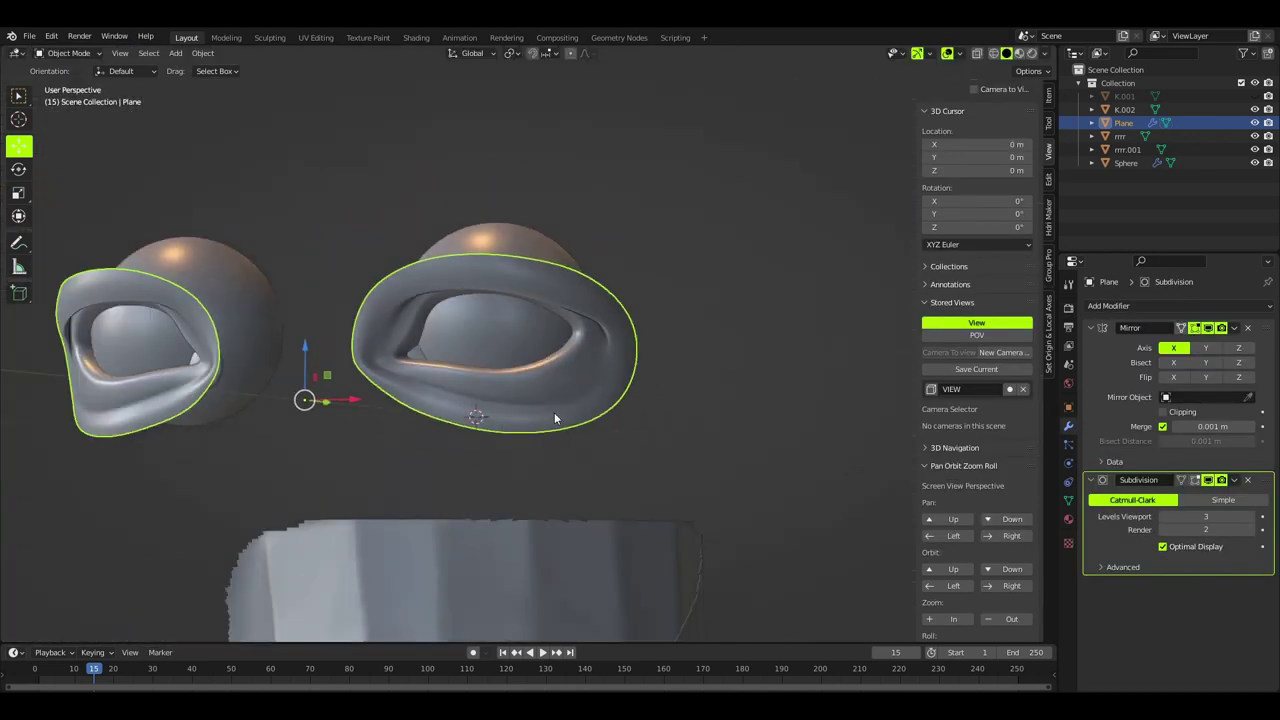
{"action": "middle_click_drag", "start_coordinate": [460, 300], "coordinate": [580, 377]}
{"action": "scroll", "coordinate": [578, 388], "scroll_direction": "up", "scroll_amount": 2}
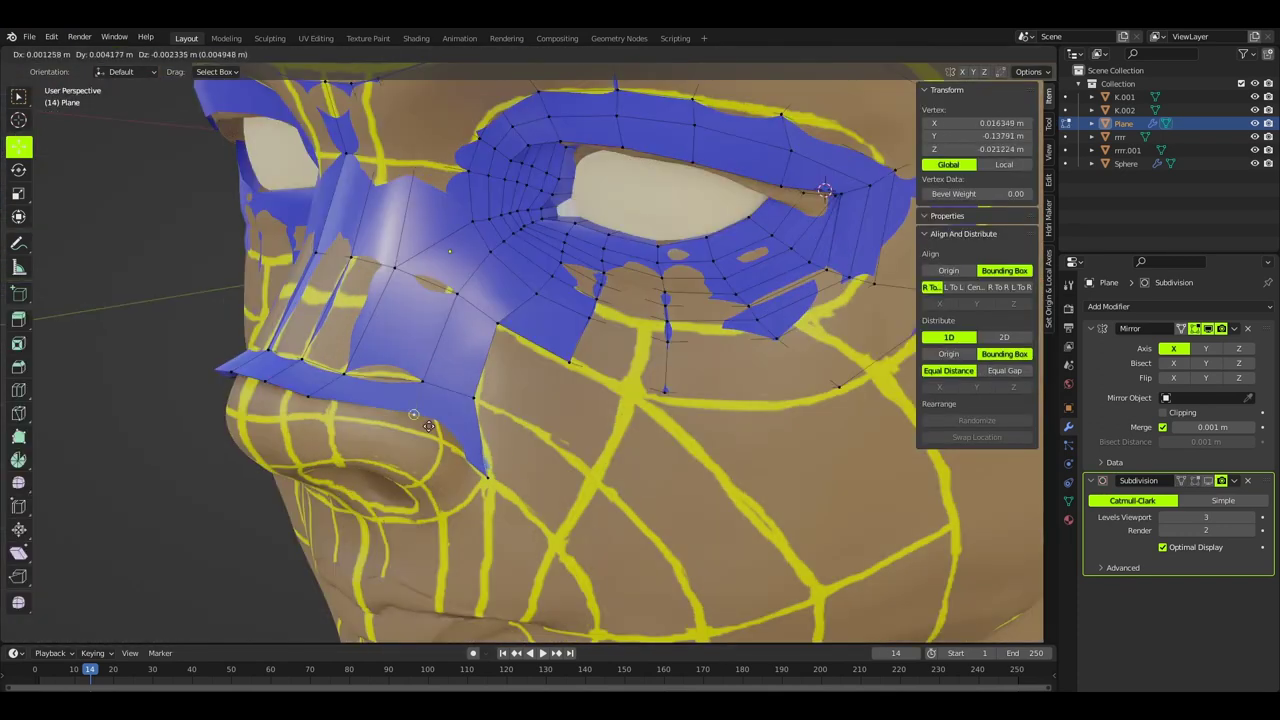
- Move the nose-bridge vertices left and place the new vertices beside the nose
{"action": "left_click_drag", "start_coordinate": [428, 426], "coordinate": [288, 409]}
{"action": "left_click", "coordinate": [244, 411]}
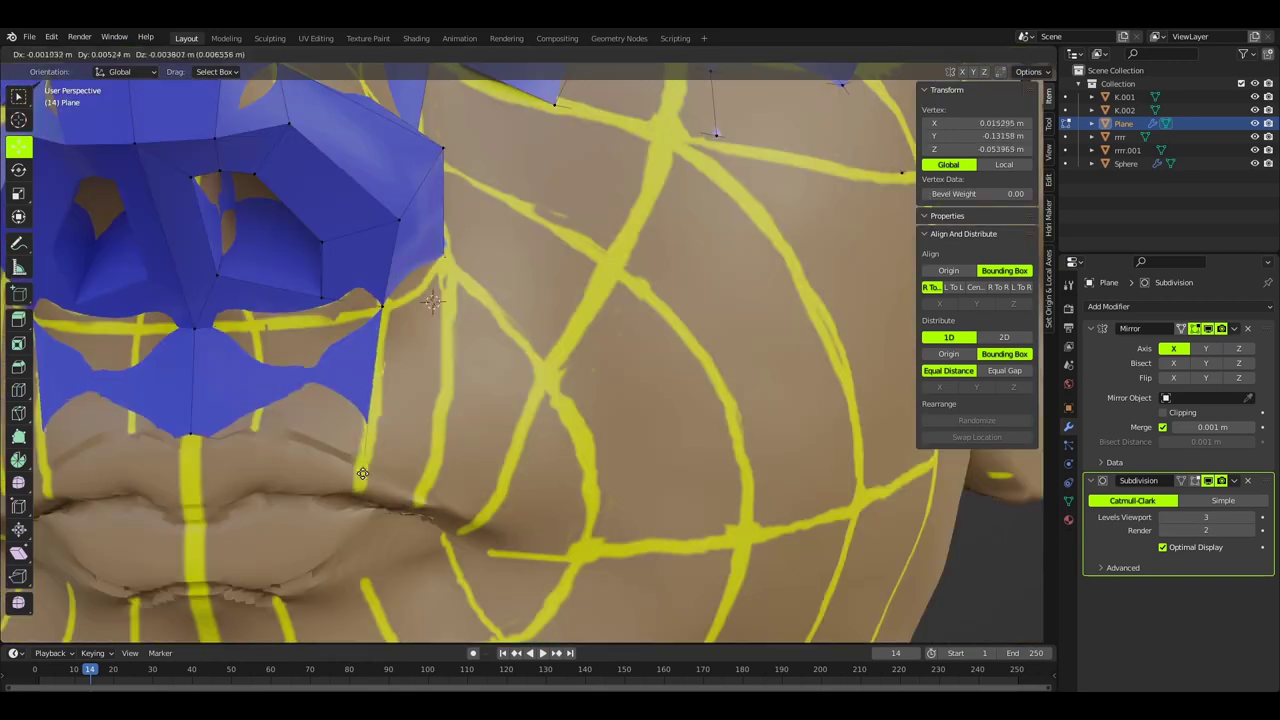
{"action": "left_click", "coordinate": [360, 470]}
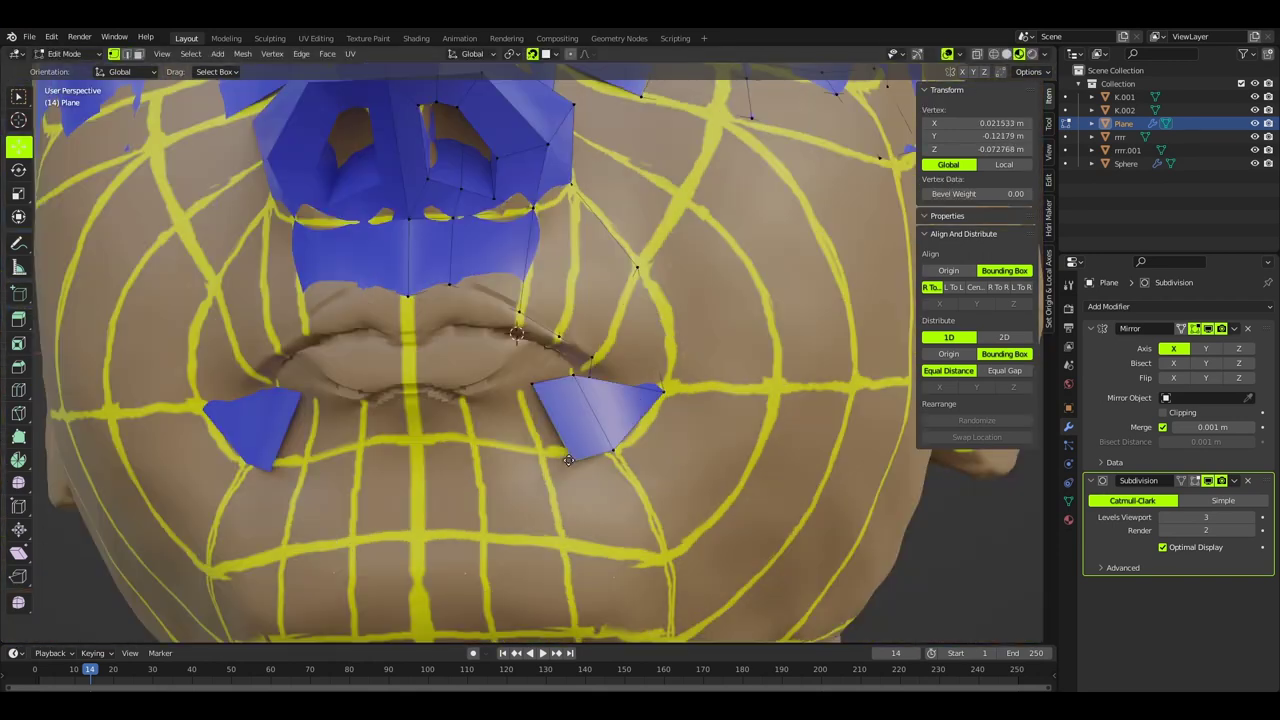
- Reshape the faces beside the nose and pull the mouth-corner and lip vertices into place
{"action": "left_click_drag", "start_coordinate": [567, 460], "coordinate": [540, 455]}
{"action": "left_click_drag", "start_coordinate": [518, 385], "coordinate": [514, 381]}
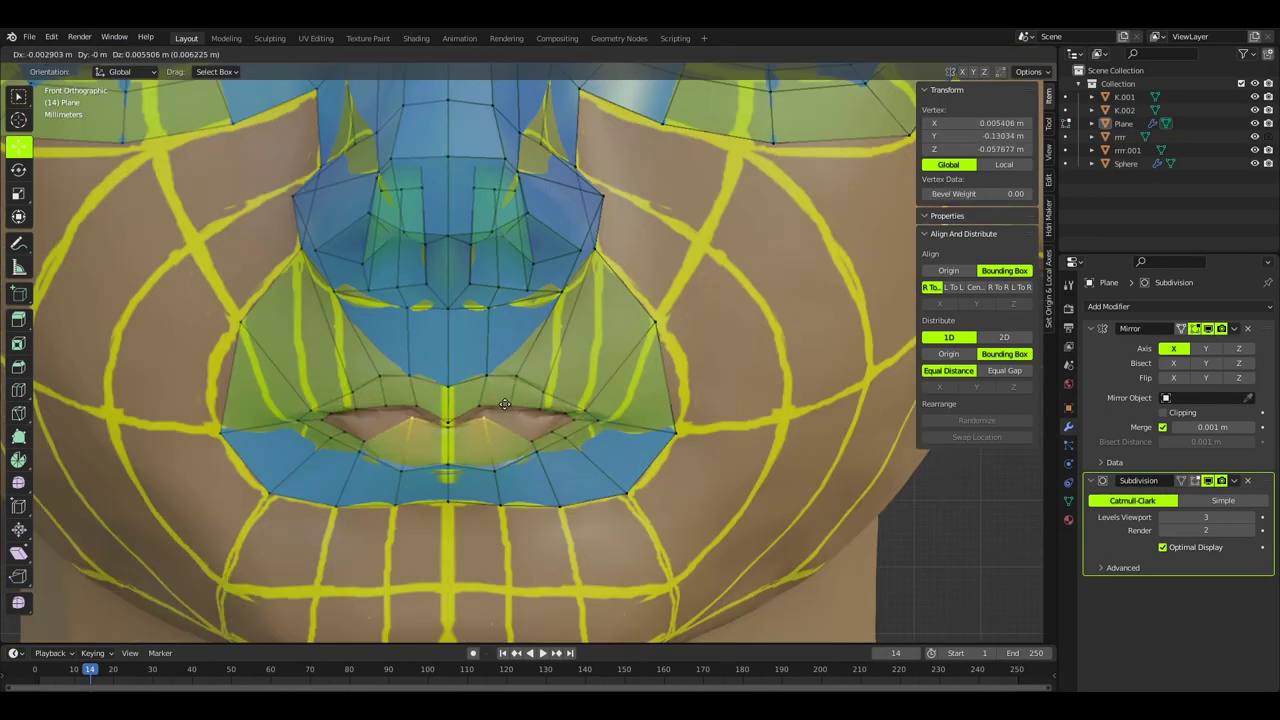
{"action": "left_click_drag", "start_coordinate": [505, 404], "coordinate": [552, 430]}
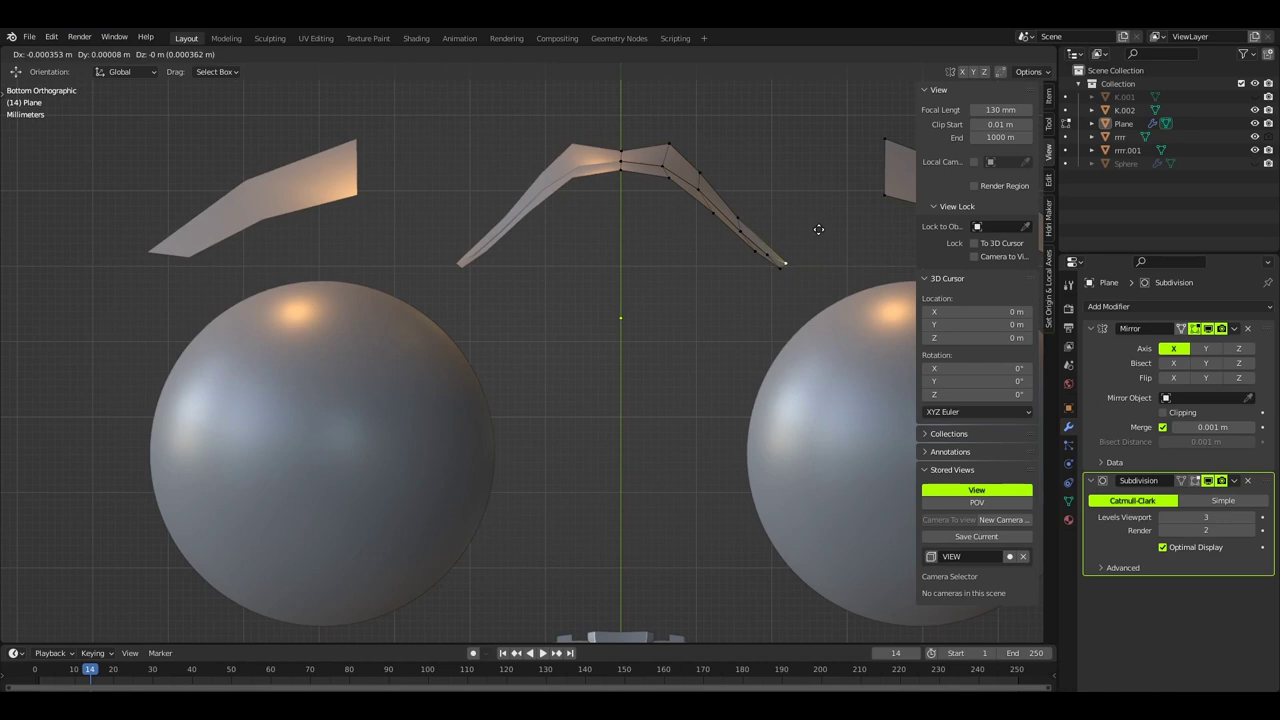
{"action": "left_click_drag", "start_coordinate": [818, 229], "coordinate": [783, 260]}
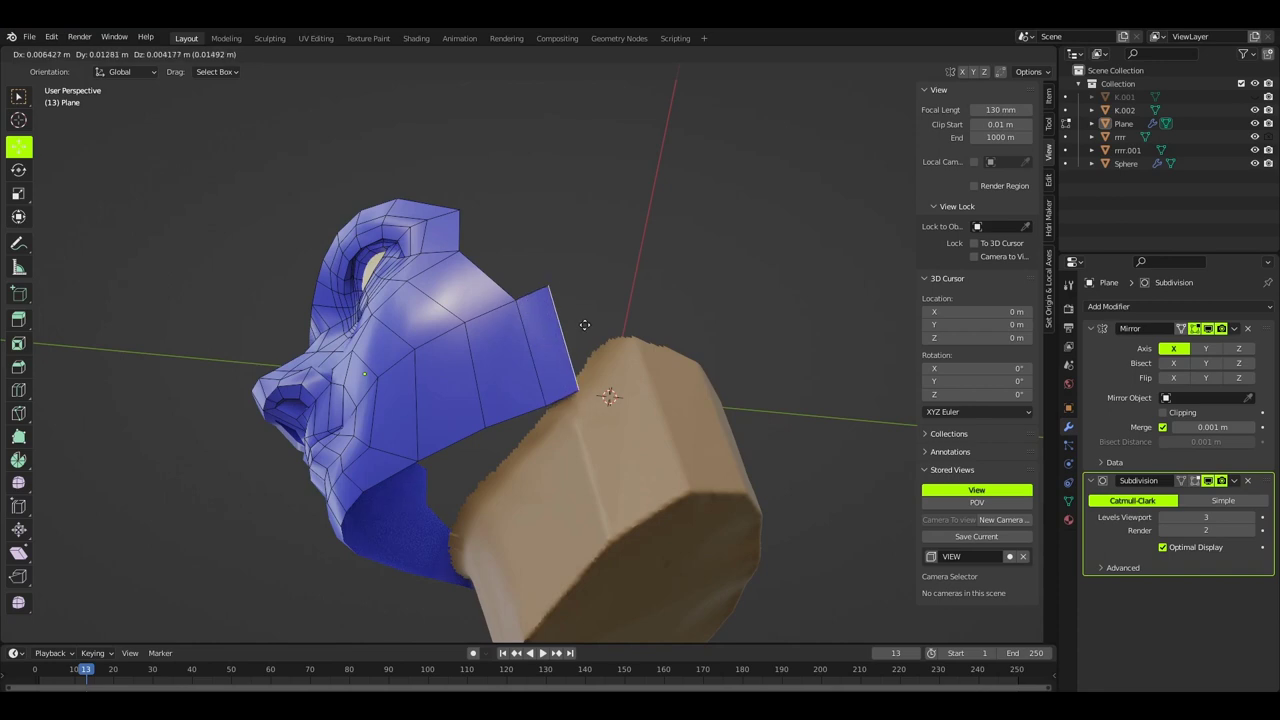
- Extrude the cheek edge toward the jaw and position the new vertices
{"action": "key", "text": "e"}
{"action": "left_click", "coordinate": [632, 307]}
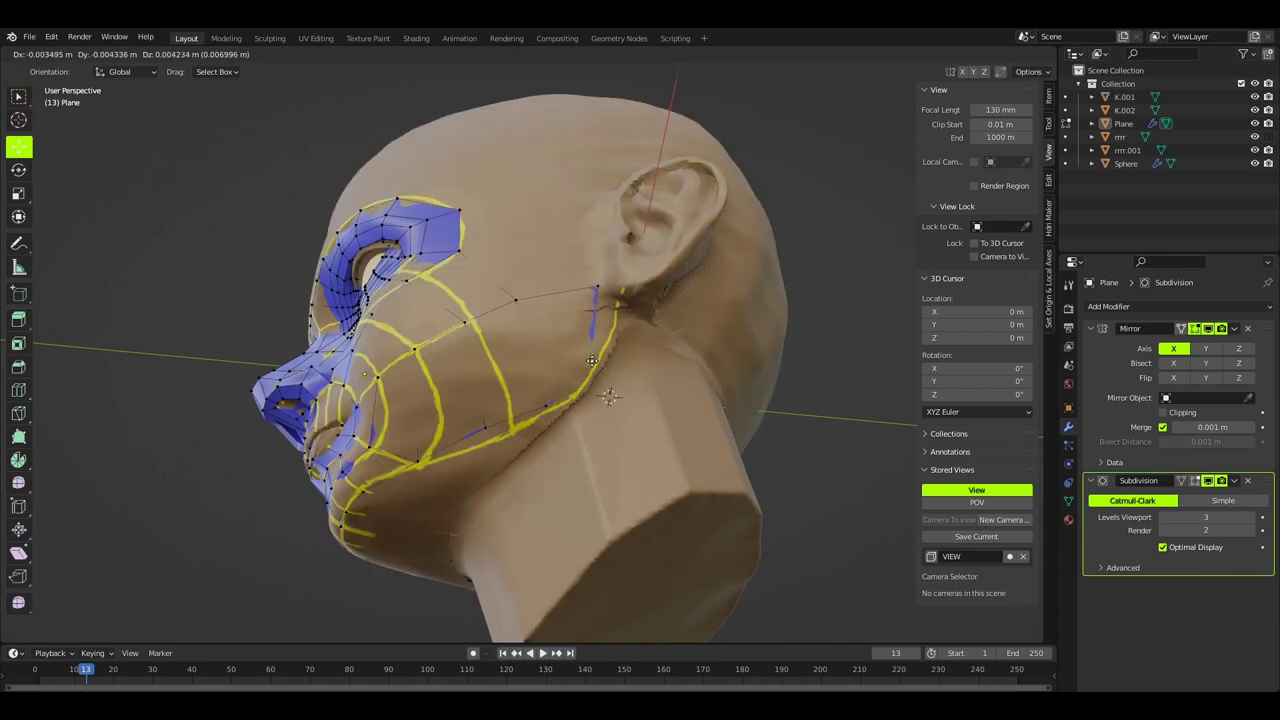
{"action": "key", "text": "g"}
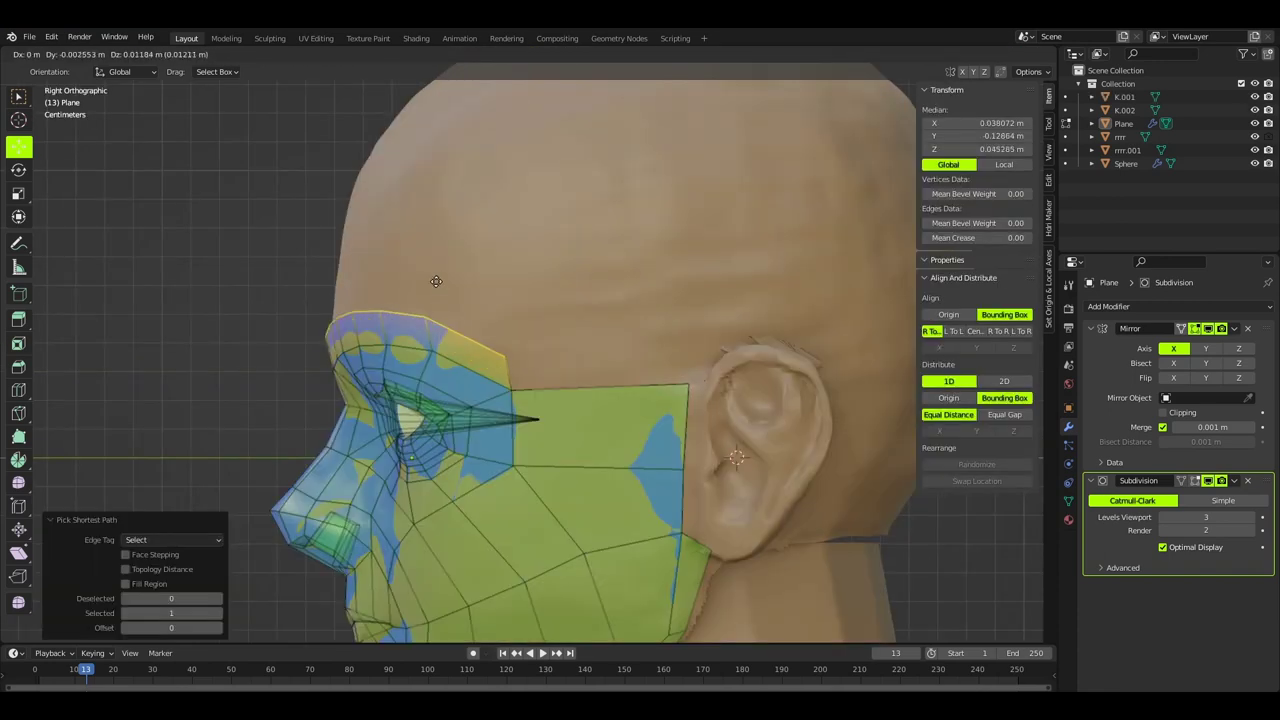
- In front view, move the forehead vertices to shape the mesh's top edge
{"action": "key", "text": "KP_1"}
{"action": "key", "text": "g"}
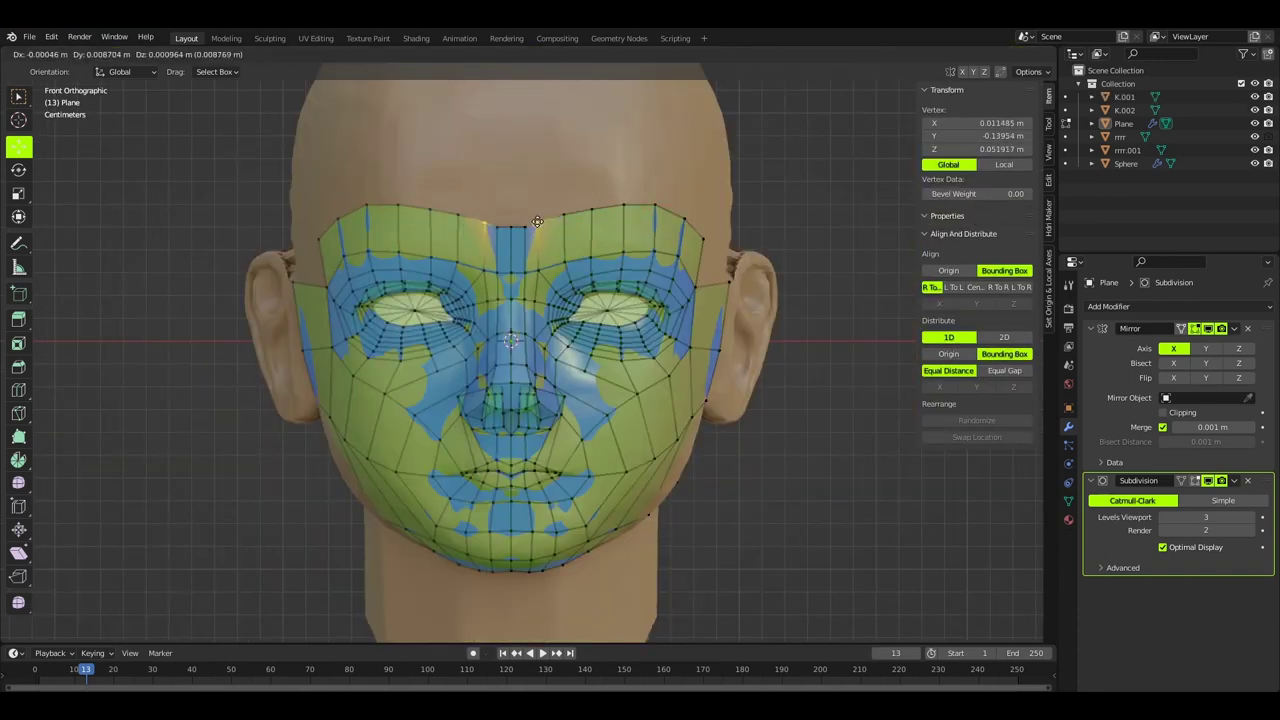
{"action": "key", "text": "g"}
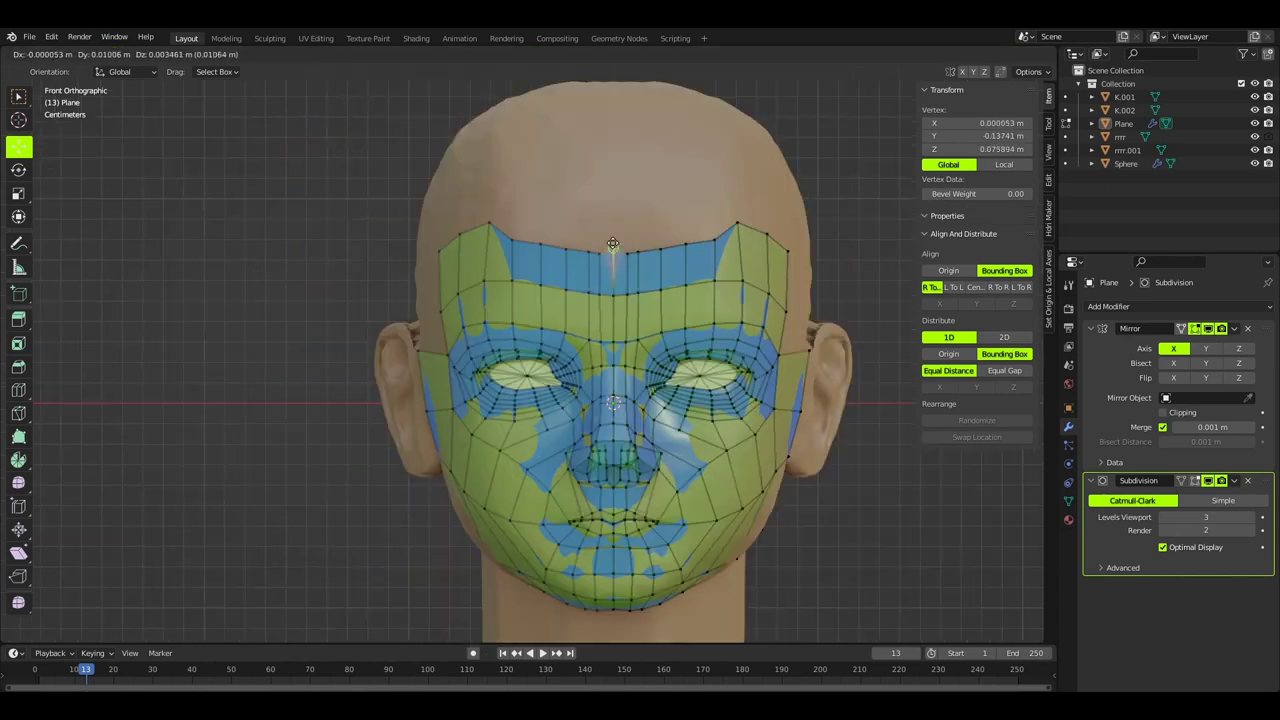
{"action": "key", "text": "g"}
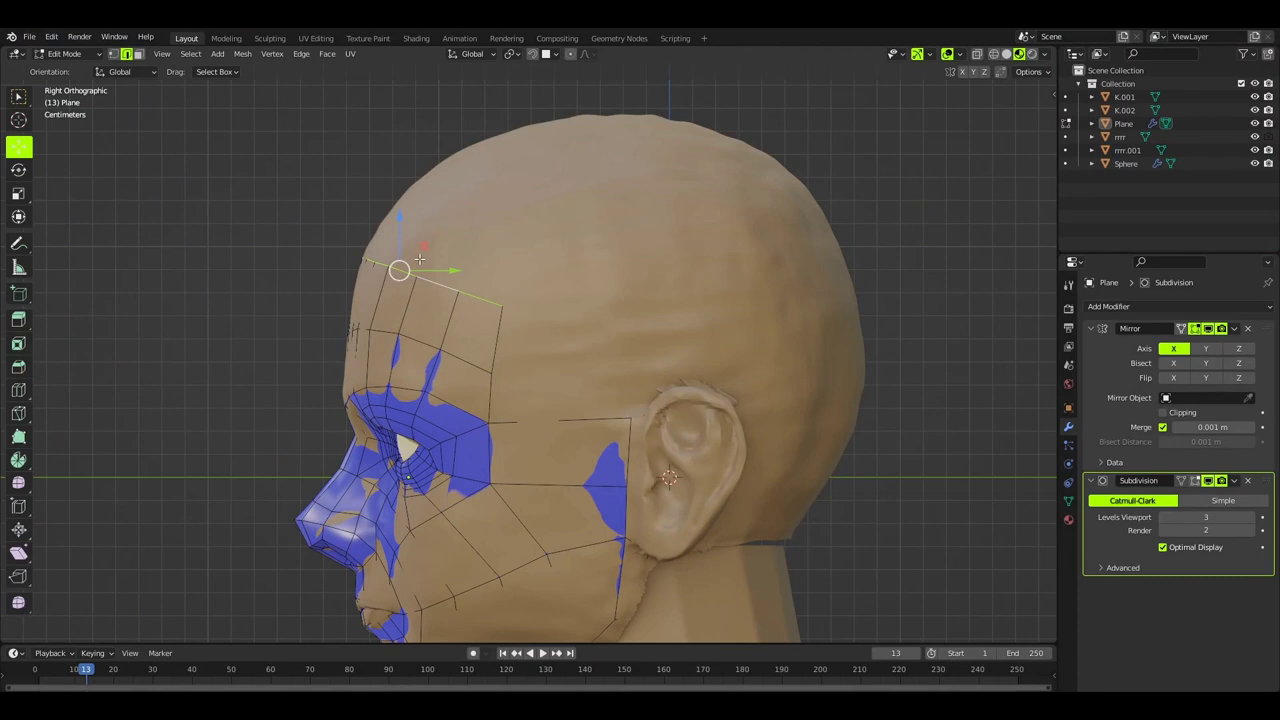
{"action": "key", "text": "g"}
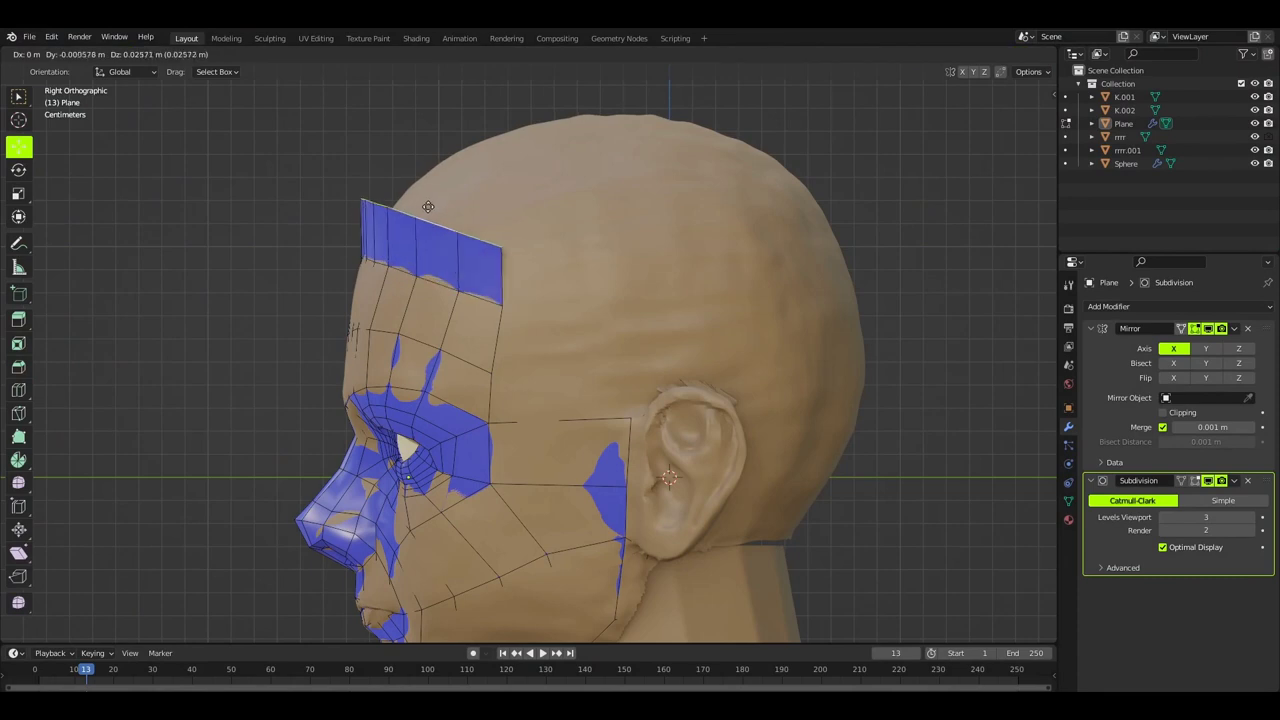
{"action": "key", "text": "g"}
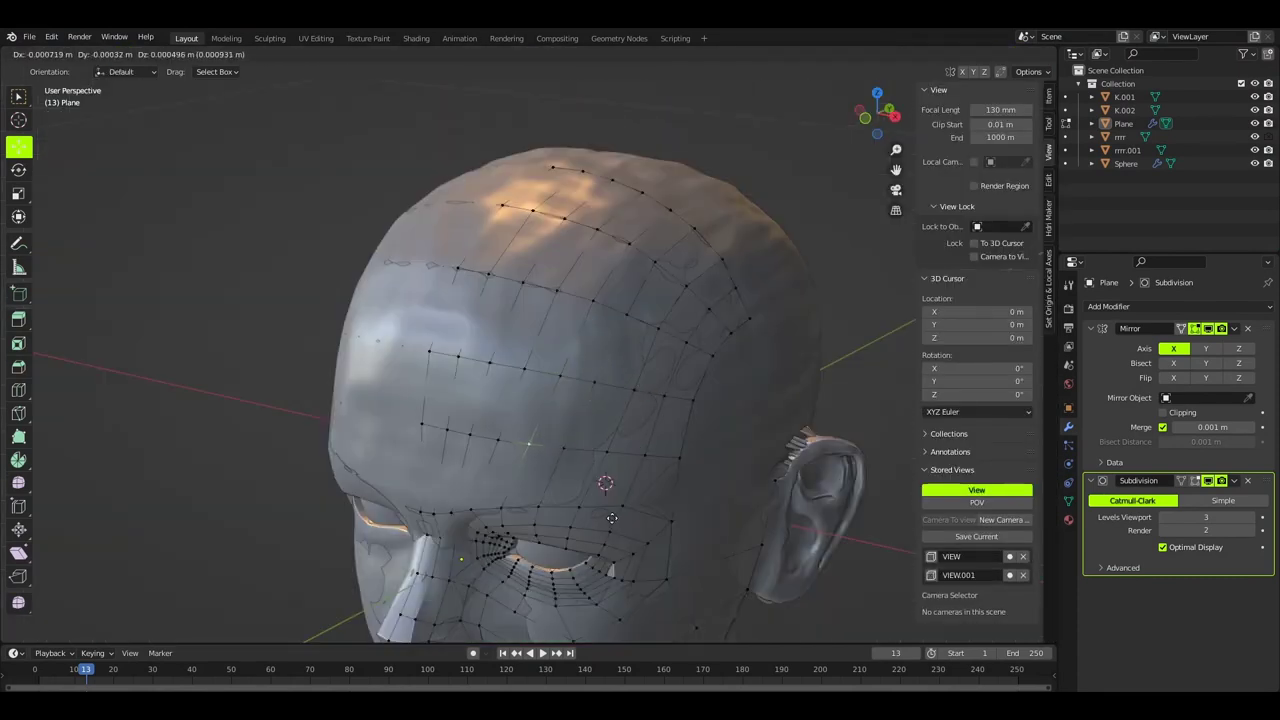
- Place the retopology vertices across the cranium onto the skull surface
{"action": "key", "text": "g"}
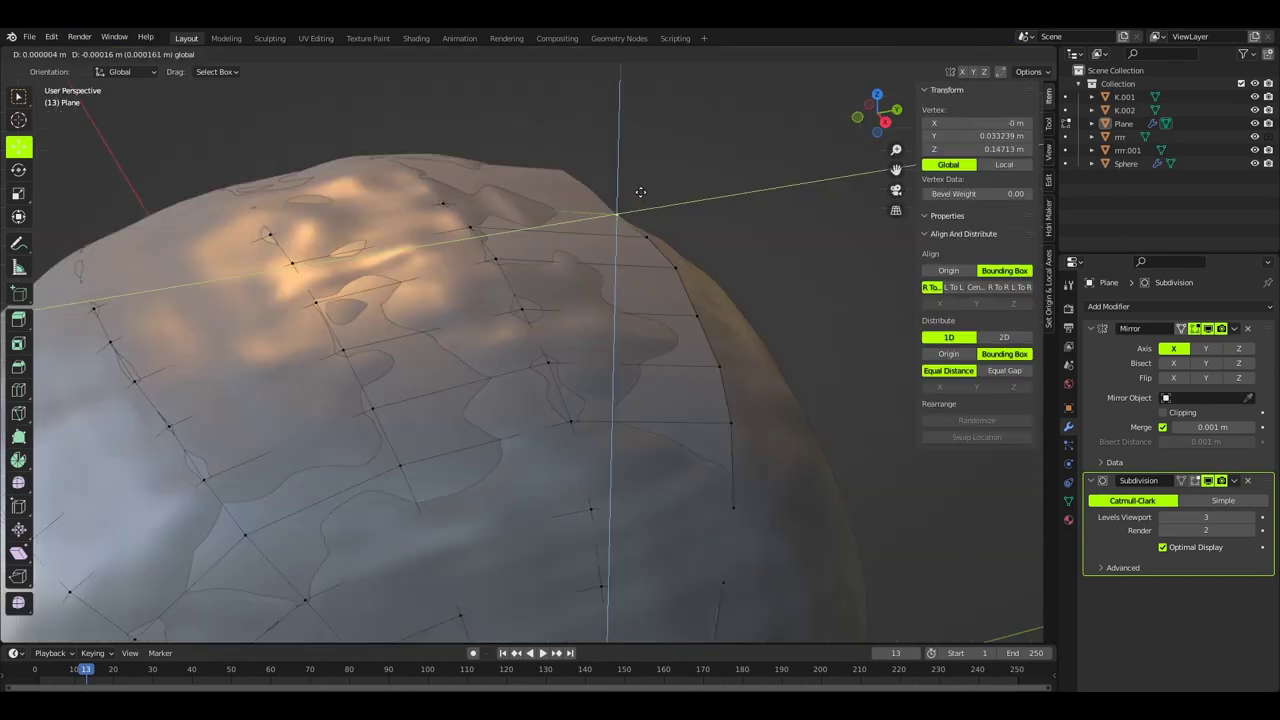
{"action": "left_click", "coordinate": [614, 220]}
{"action": "key", "text": "g"}
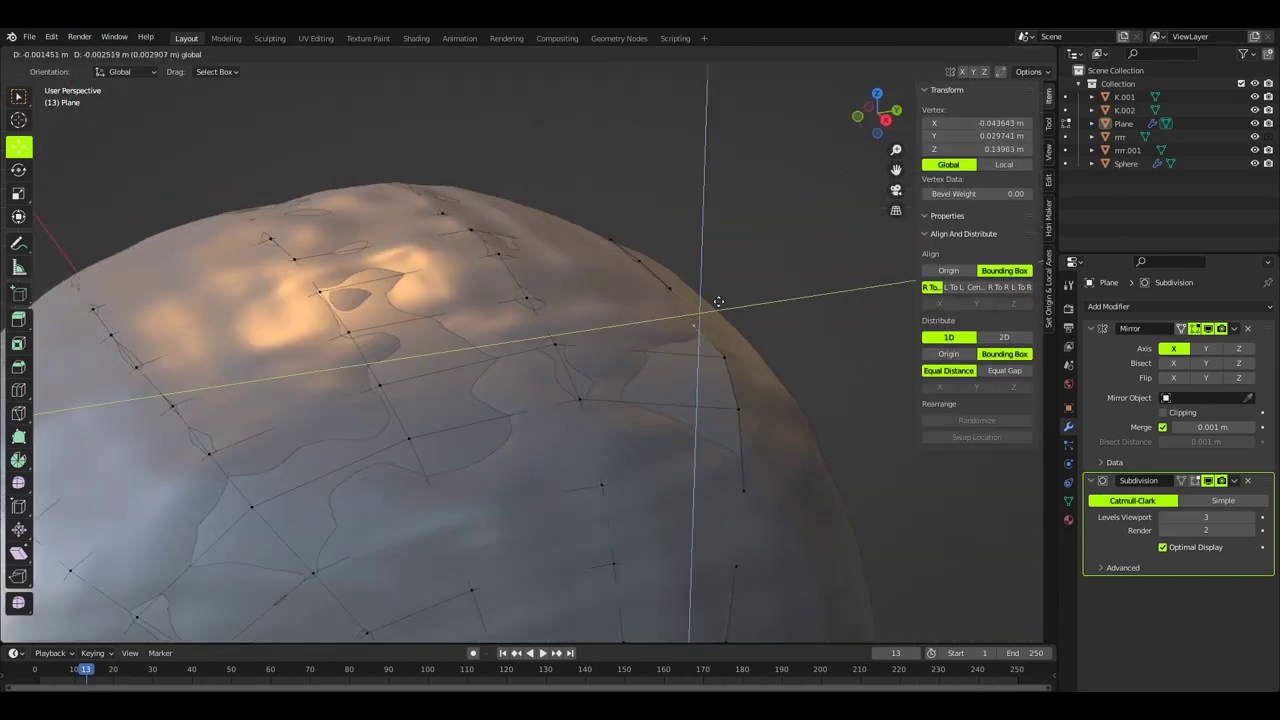
{"action": "left_click", "coordinate": [718, 301]}
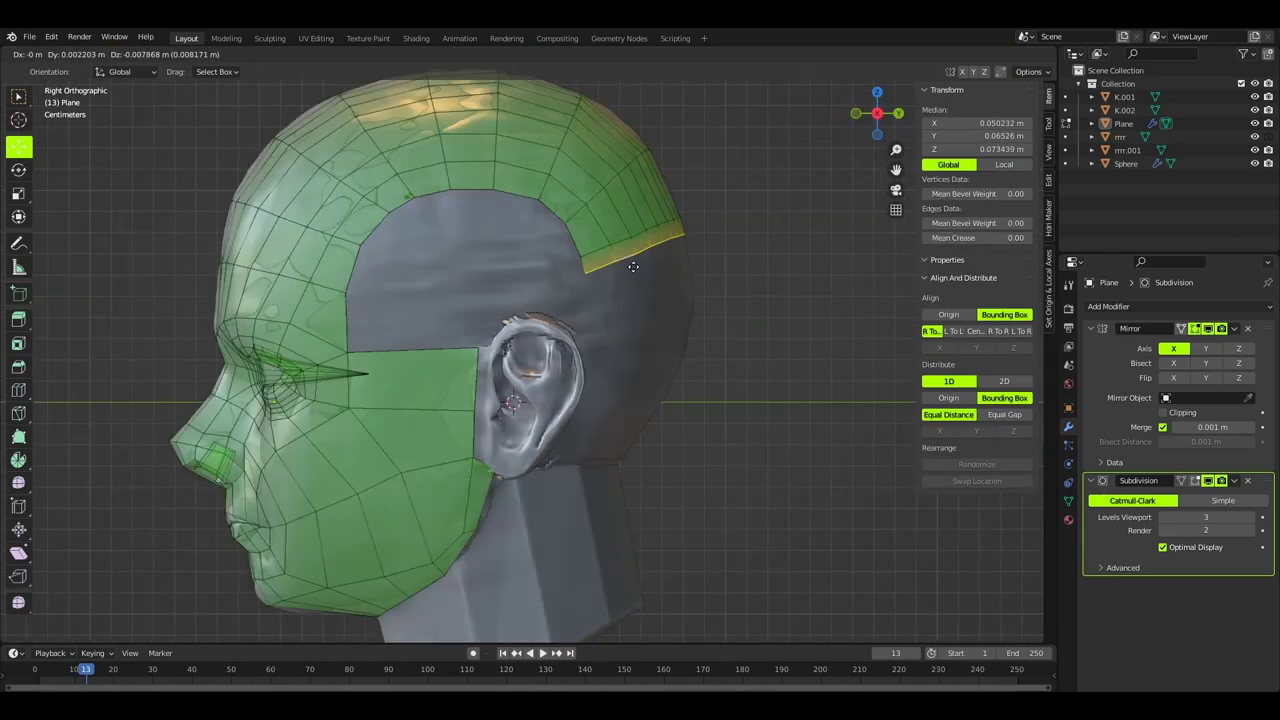
{"action": "left_click", "coordinate": [652, 262]}
{"action": "key", "text": "g"}
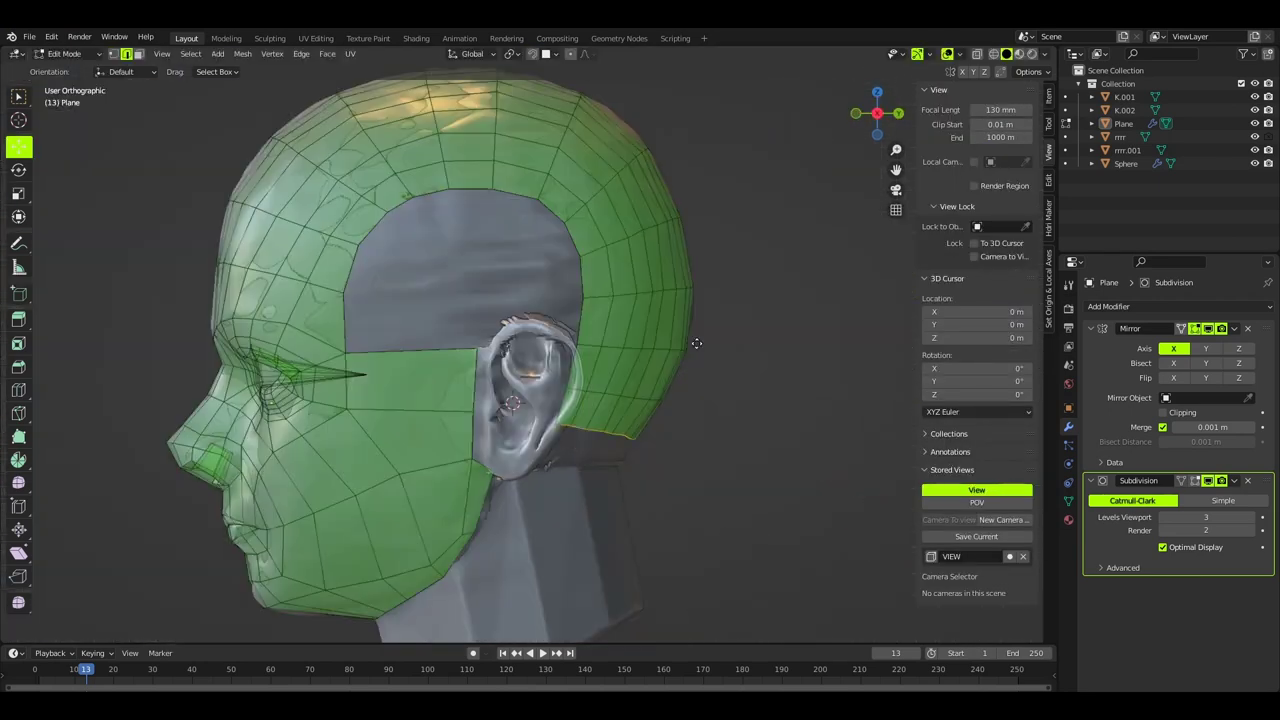
{"action": "left_click", "coordinate": [694, 346]}
- Extrude the border edges toward the ear, fit them above it, and set subdivision preview to 2
{"action": "key", "text": "r"}
{"action": "left_click", "coordinate": [476, 467]}
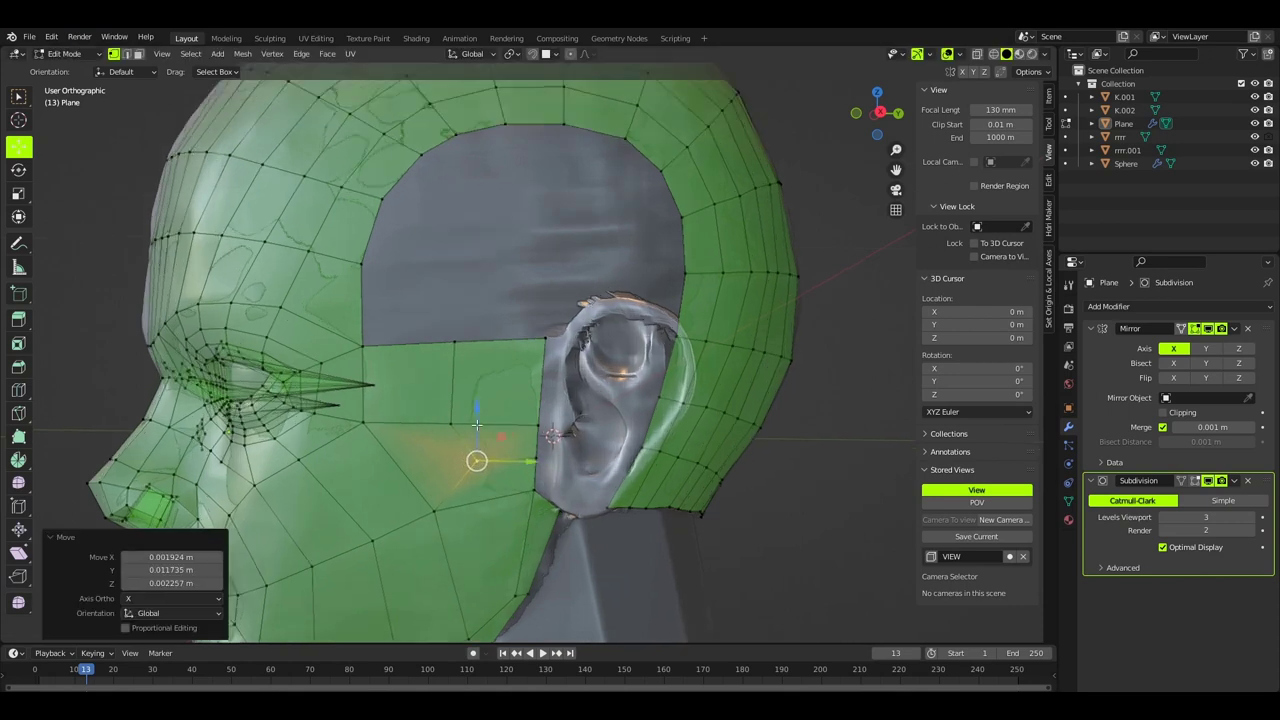
{"action": "middle_click_drag", "start_coordinate": [474, 457], "coordinate": [409, 351]}
{"action": "key", "text": "g"}
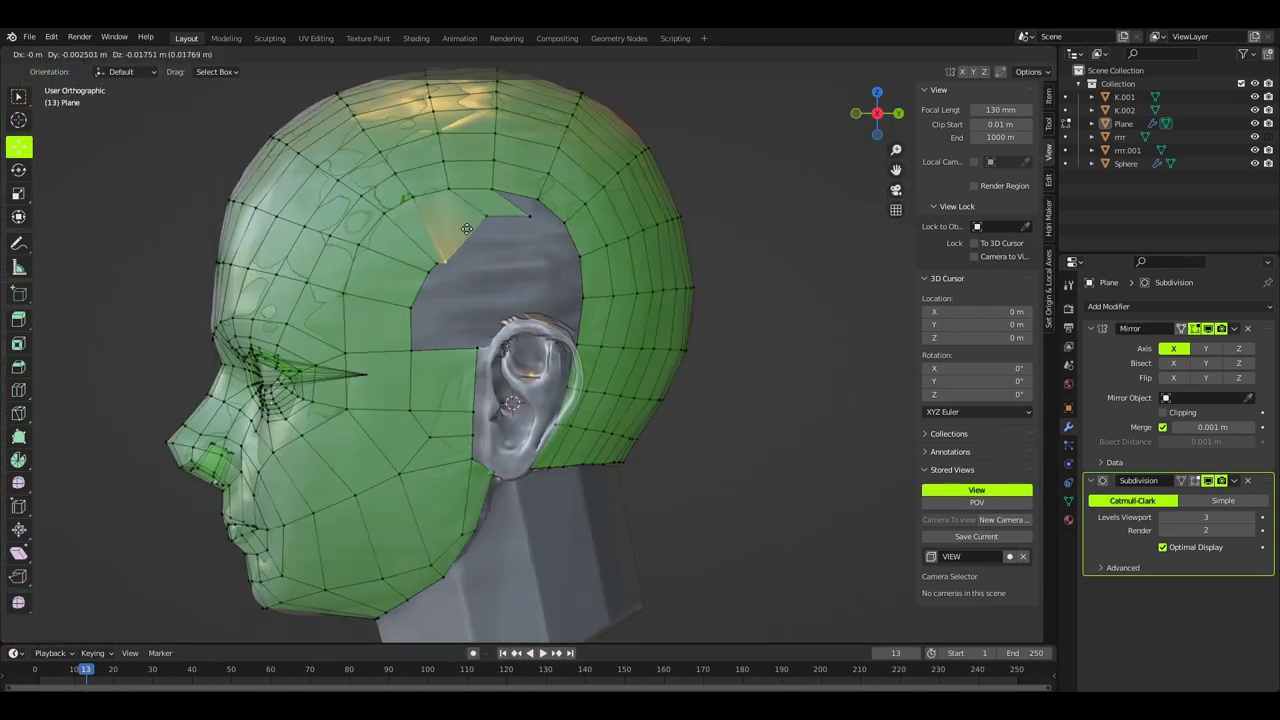
{"action": "right_click", "coordinate": [557, 206]}
{"action": "middle_click_drag", "start_coordinate": [557, 206], "coordinate": [588, 328]}
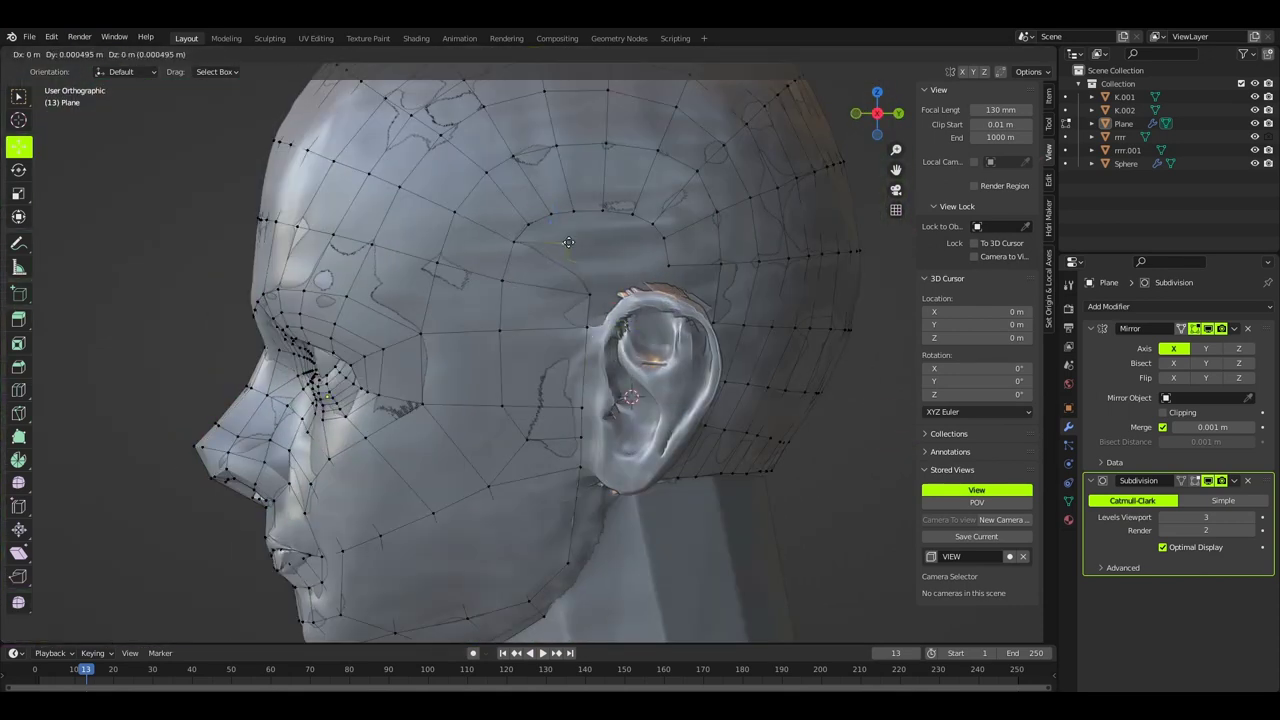
{"action": "left_click", "coordinate": [567, 200]}
{"action": "middle_click_drag", "start_coordinate": [567, 200], "coordinate": [507, 360]}
{"action": "key", "text": "ctrl+z"}
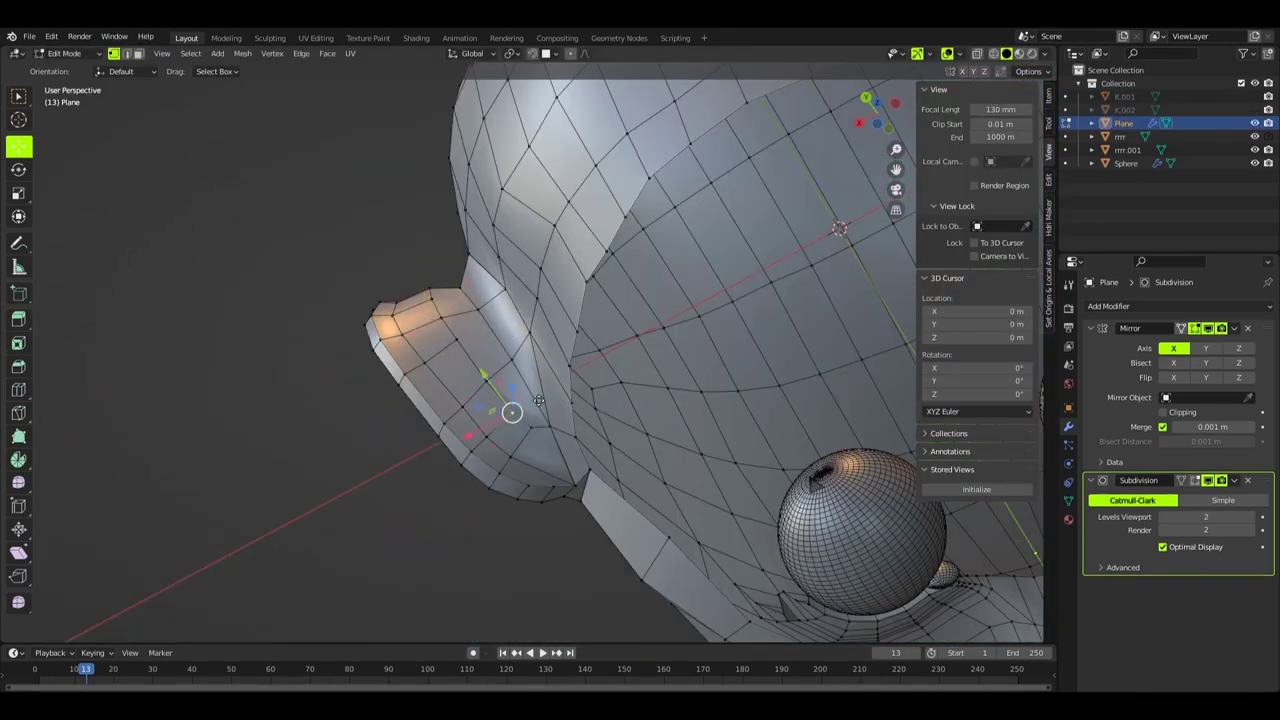
- Nudge the ear-rim vertices into place while orbiting around the ear
{"action": "left_click_drag", "start_coordinate": [539, 400], "coordinate": [541, 402]}
{"action": "middle_click_drag", "start_coordinate": [541, 402], "coordinate": [568, 438]}
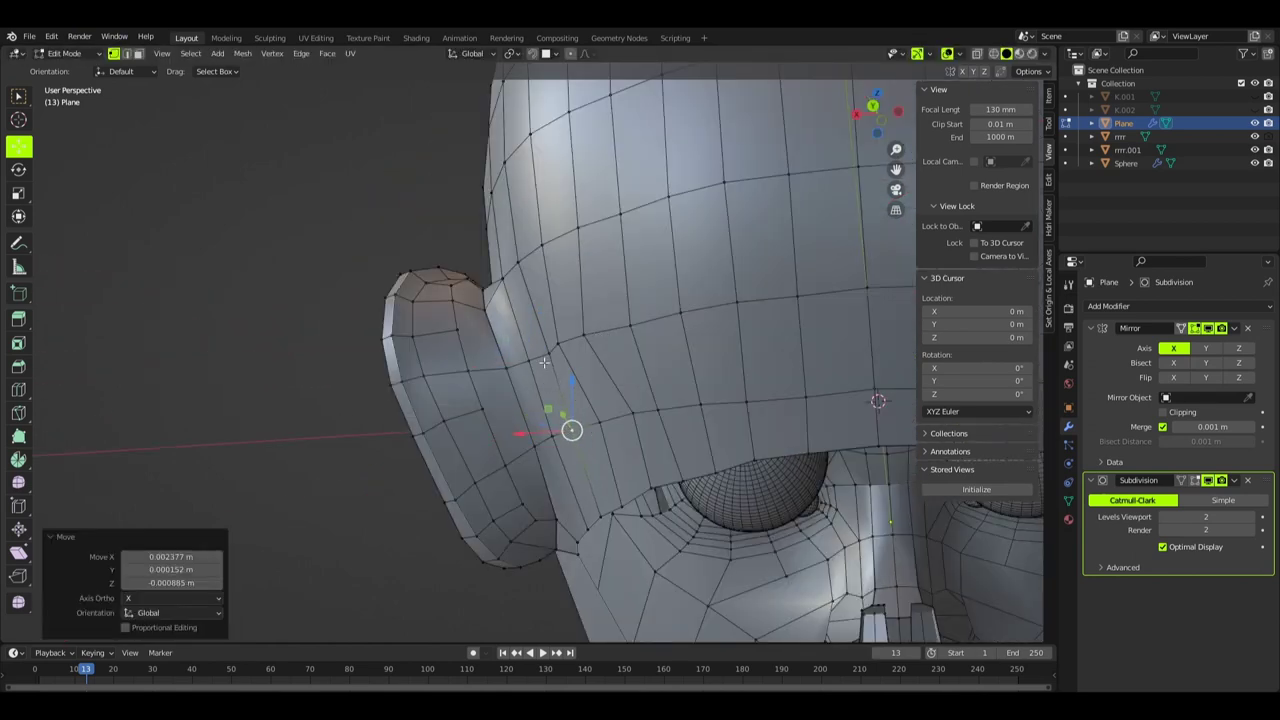
{"action": "middle_click_drag", "start_coordinate": [528, 367], "coordinate": [634, 455]}
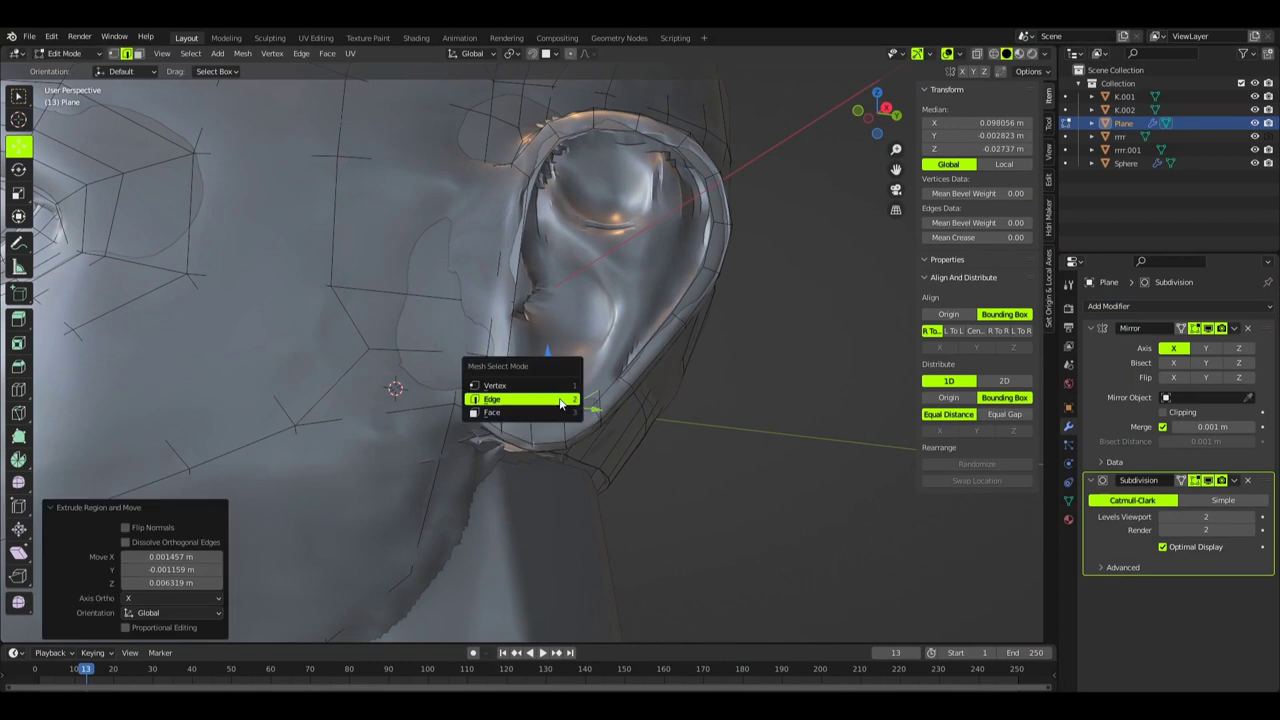
{"action": "left_click", "coordinate": [514, 397]}
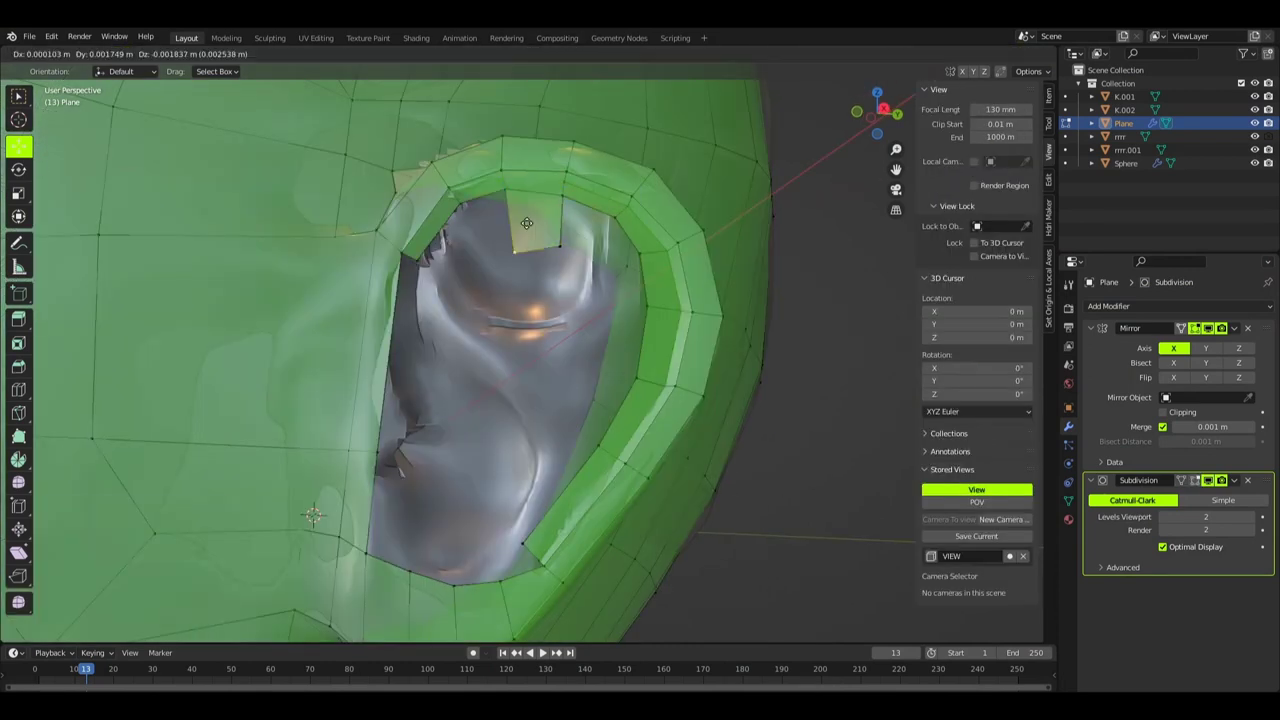
{"action": "middle_click_drag", "start_coordinate": [571, 244], "coordinate": [617, 268]}
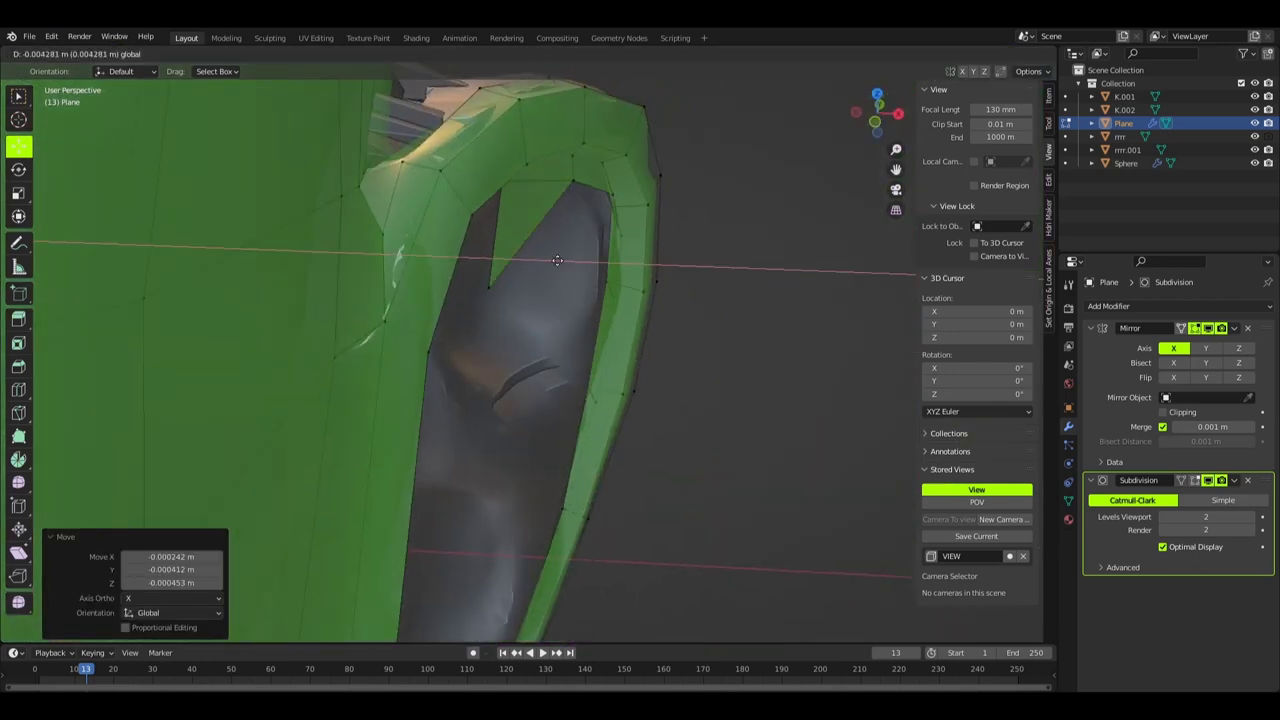
- Extrude rings into the inner ear, switching selection to faces and then edges
{"action": "key", "text": "ctrl+Tab"}
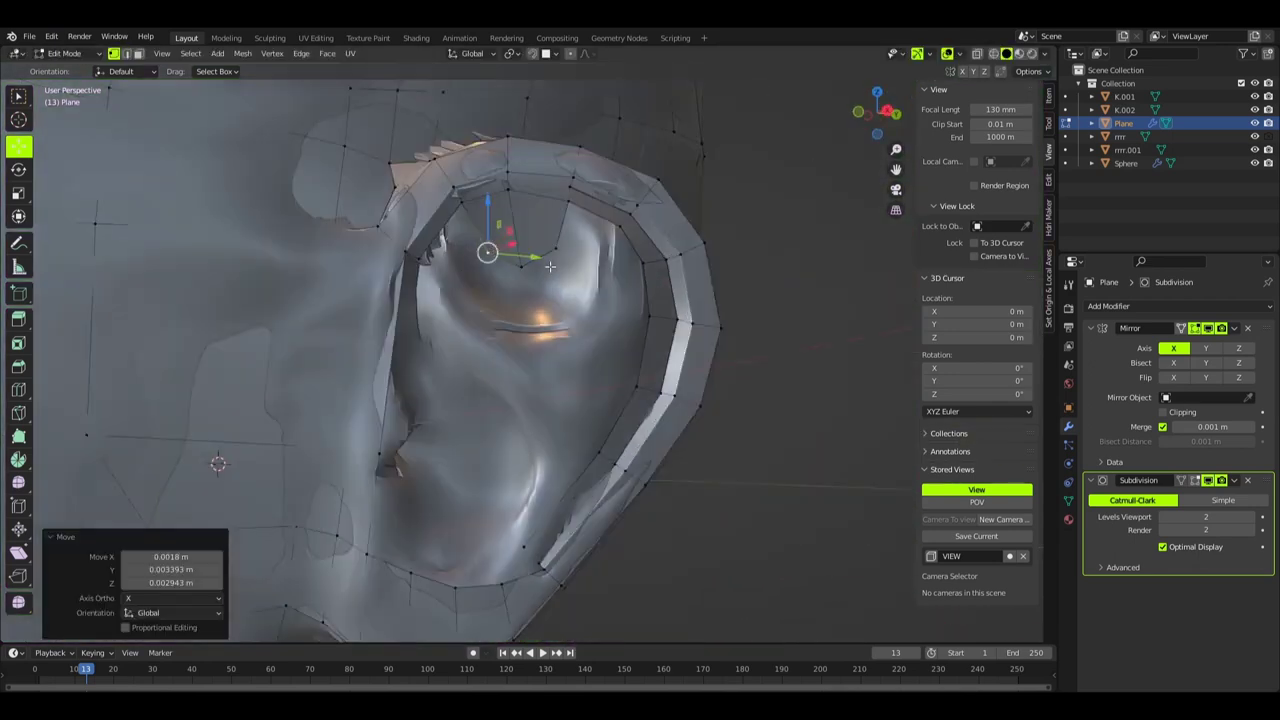
{"action": "key", "text": "ctrl+Tab"}
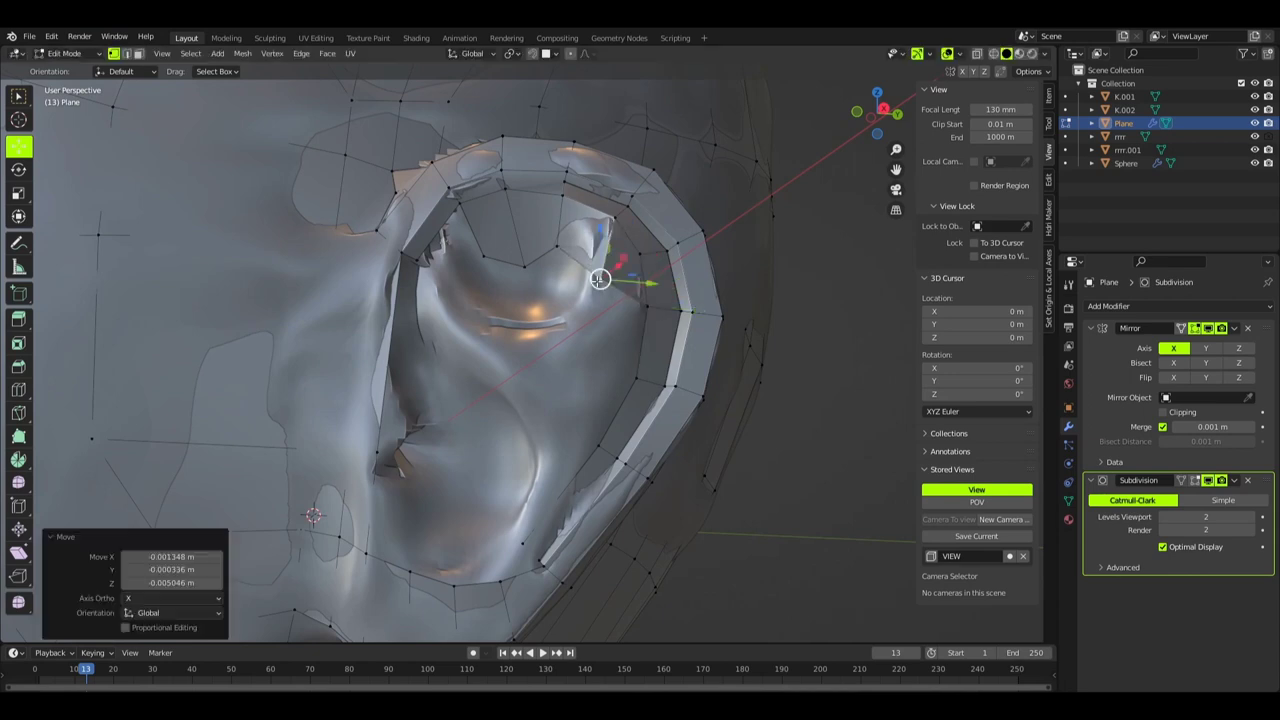
{"action": "key", "text": "ctrl+Tab"}
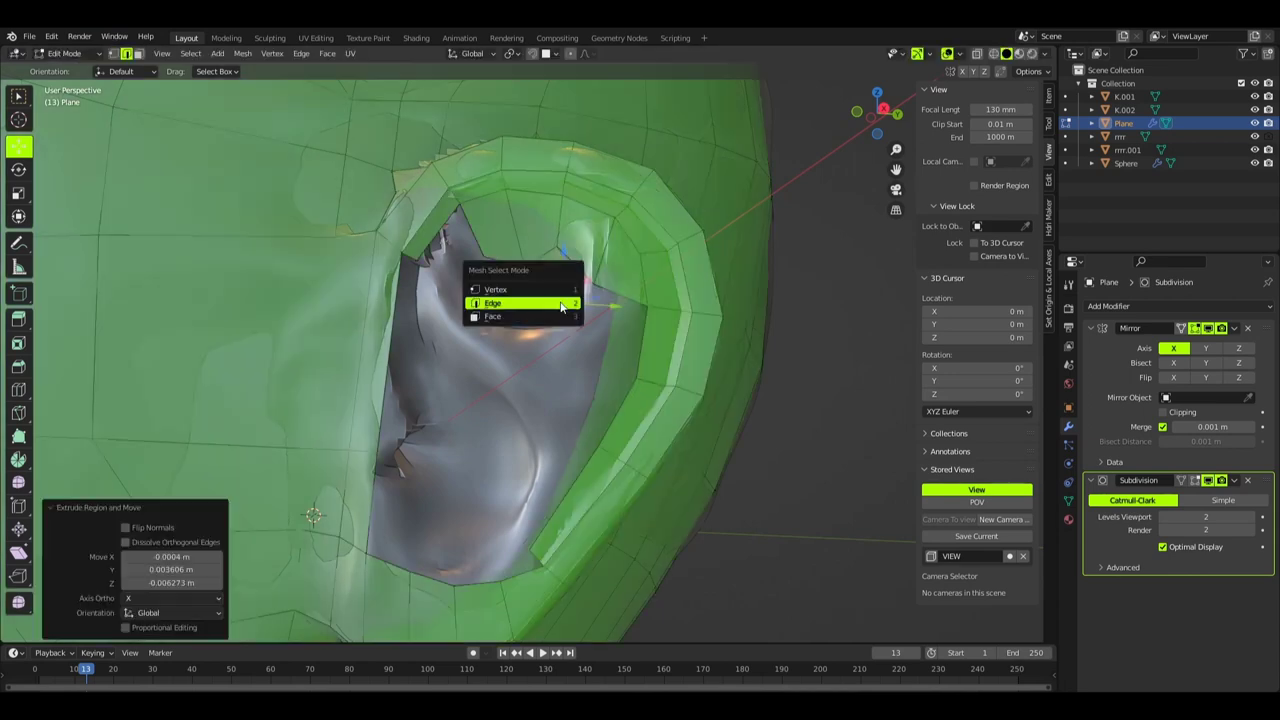
{"action": "left_click", "coordinate": [520, 309]}
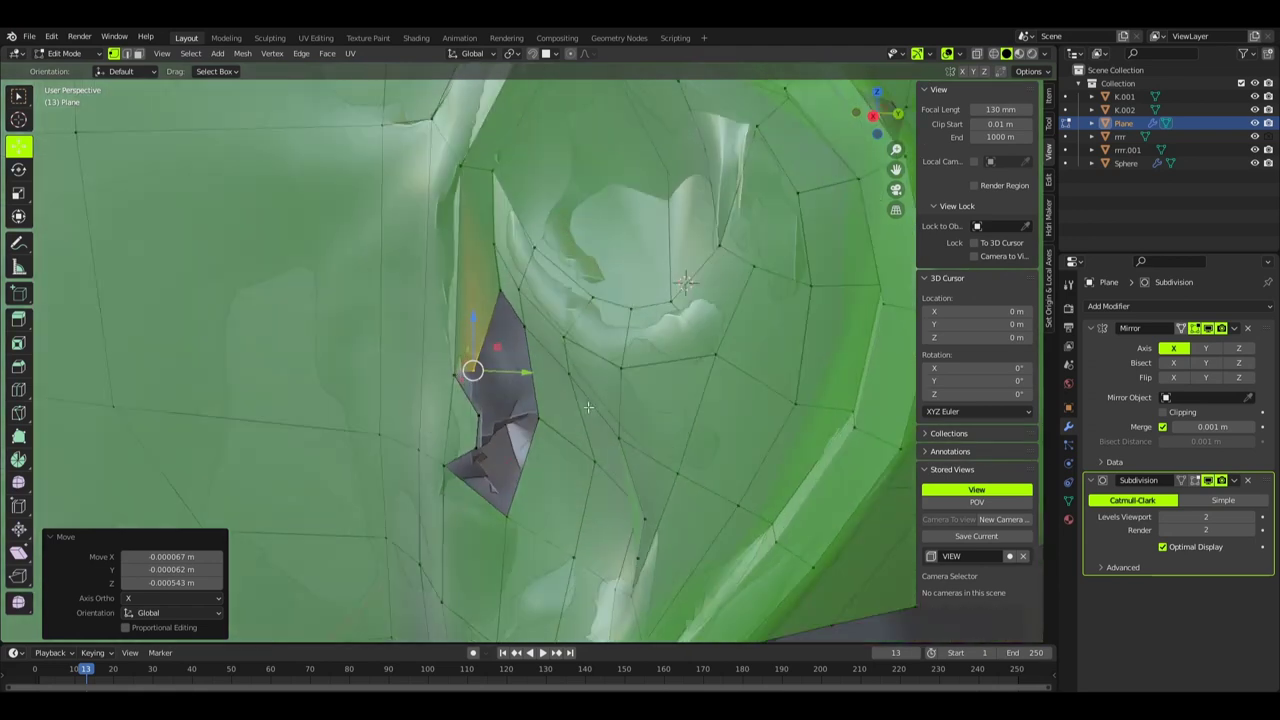
{"action": "key", "text": "ctrl+Tab"}
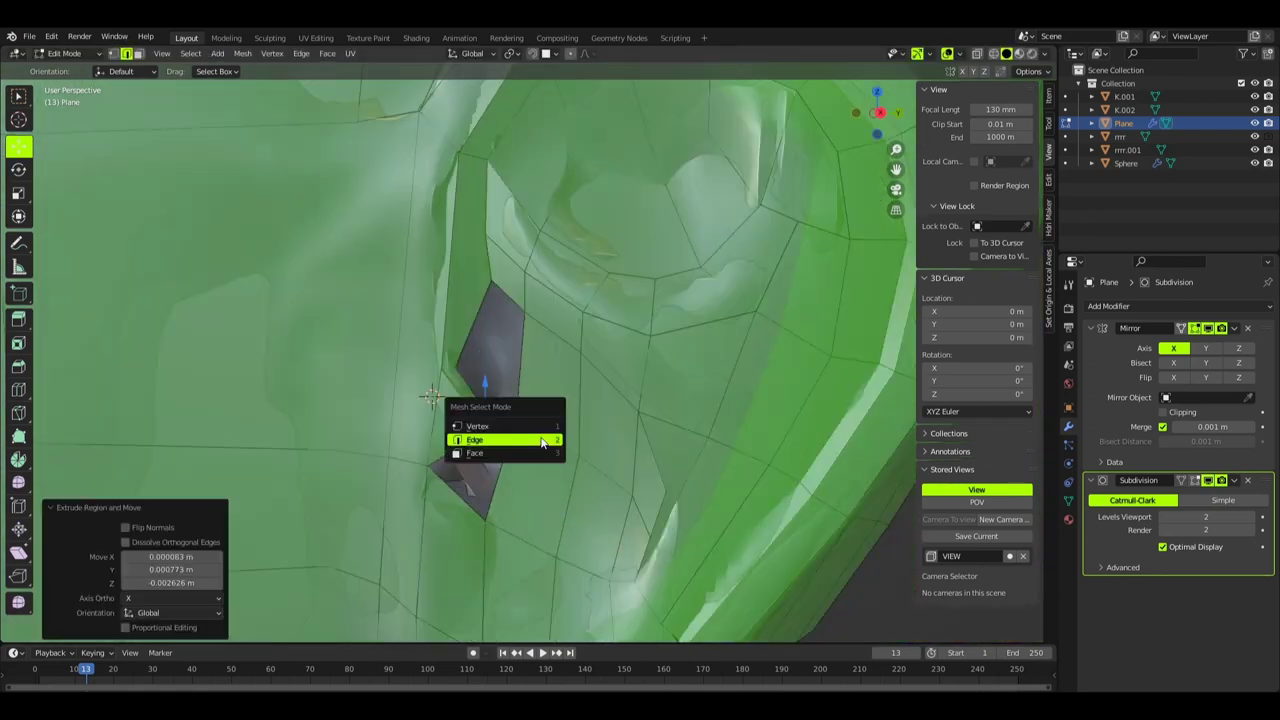
{"action": "left_click", "coordinate": [486, 432]}
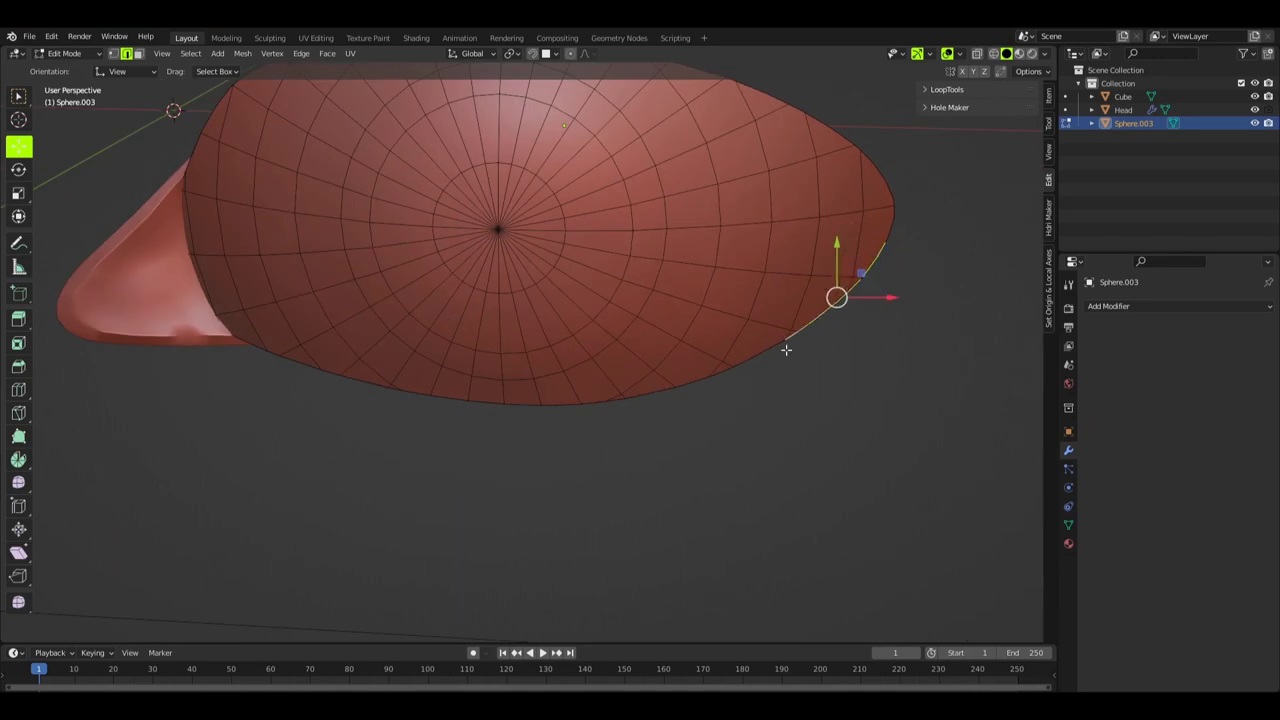
- Isolate the lower-eyelid edge loop and dissolve vertices to thin it out
{"action": "middle_click_drag", "start_coordinate": [257, 363], "coordinate": [900, 306]}
{"action": "key", "text": "shift+h"}
{"action": "key", "text": "x"}
{"action": "left_click", "coordinate": [686, 446]}
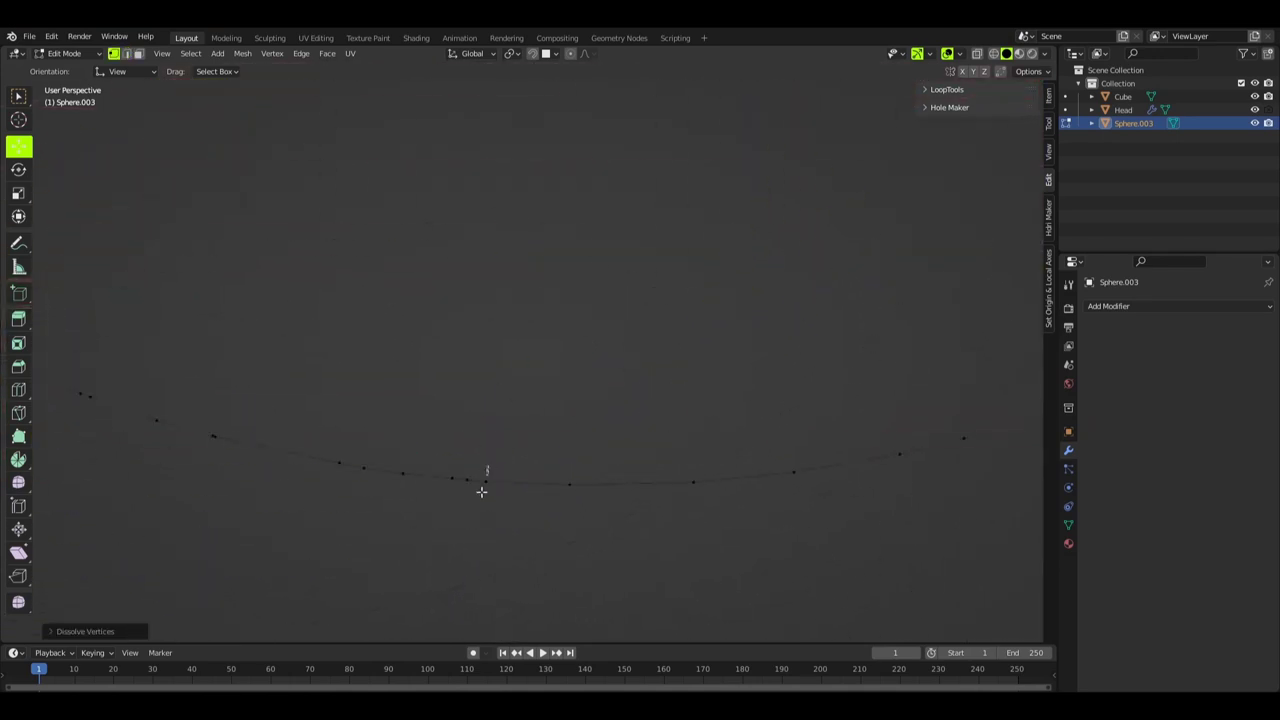
{"action": "key", "text": "x"}
{"action": "left_click", "coordinate": [362, 497]}
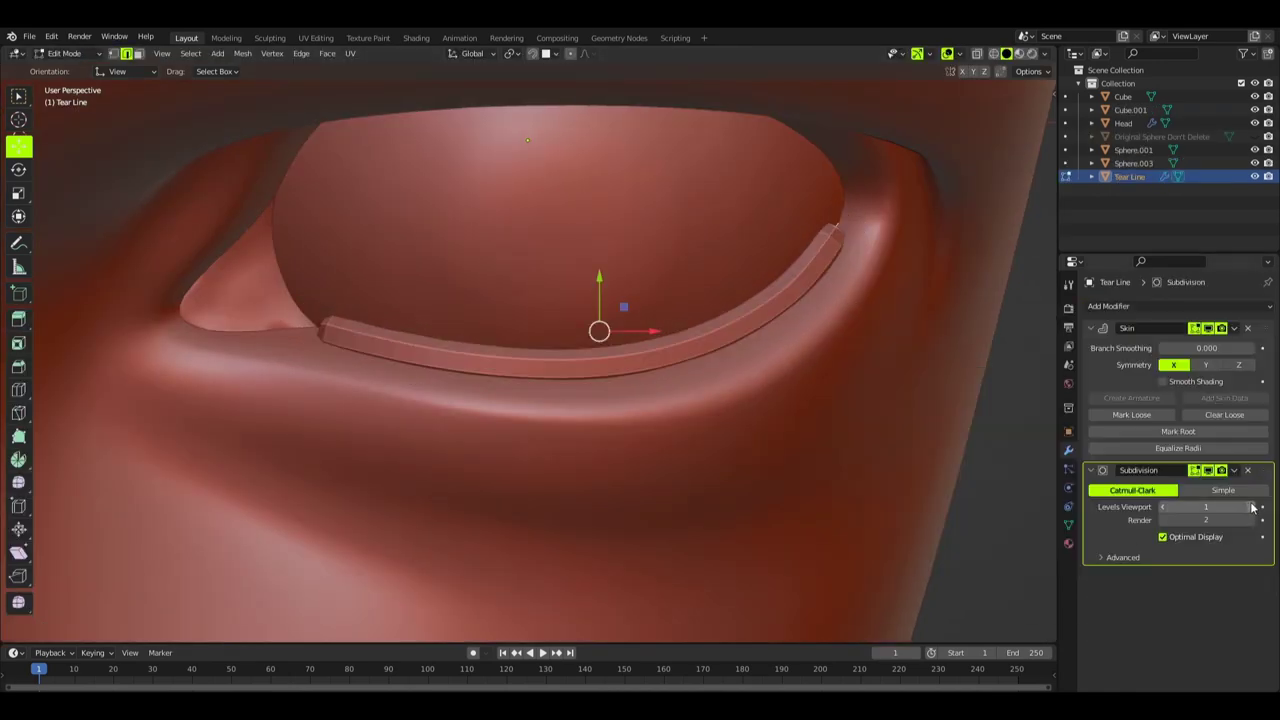
- Set the tear line's Subdivision level to 5 and shrink its skin radius thinner
{"action": "left_click_drag", "start_coordinate": [1252, 508], "coordinate": [1270, 508]}
{"action": "scroll", "coordinate": [737, 274], "scroll_direction": "up", "scroll_amount": 4}
{"action": "key", "text": "ctrl+a"}
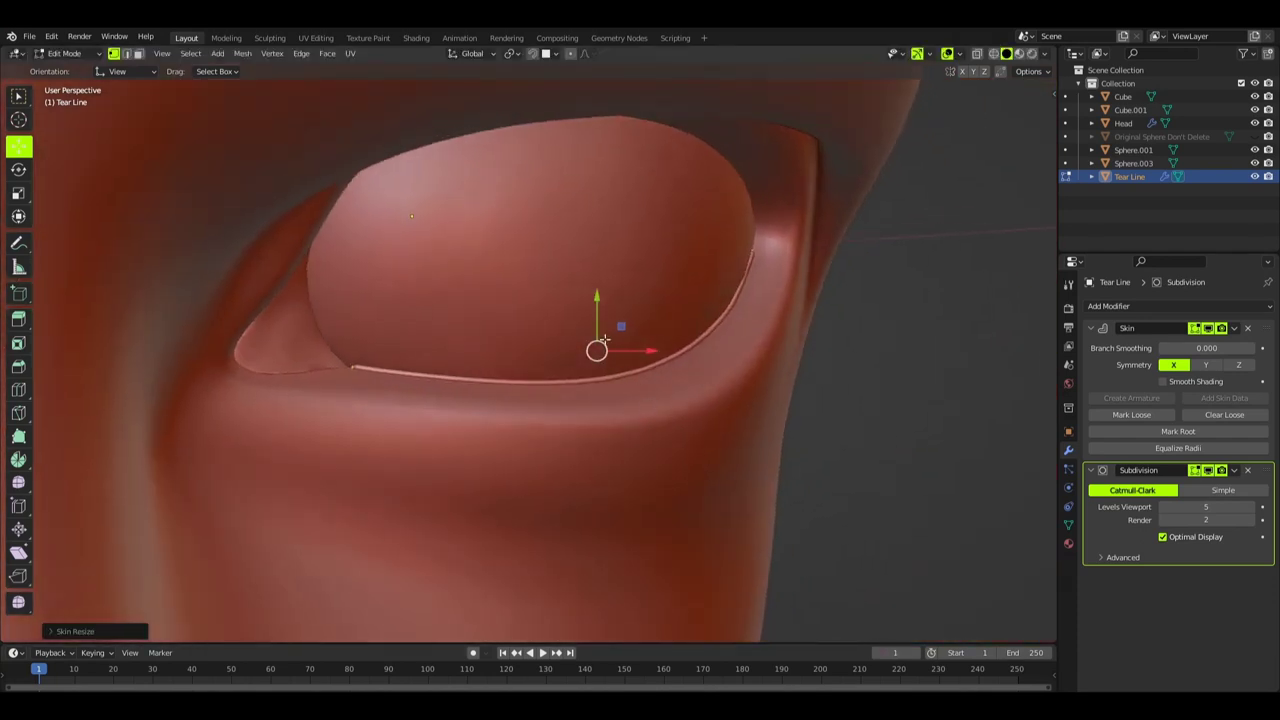
{"action": "key", "text": "ctrl+a"}
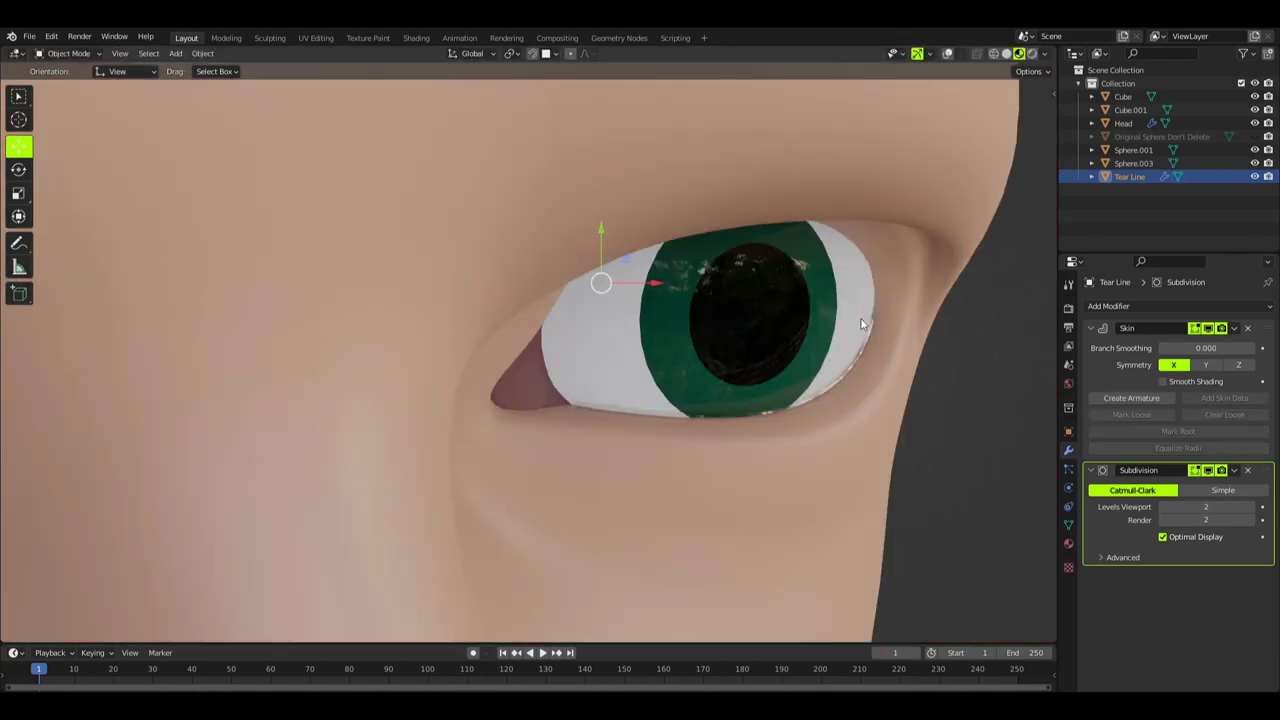
- Tuck the tear line's ends into the inner and outer eye corners
{"action": "key", "text": "Tab"}
{"action": "scroll", "coordinate": [549, 391], "scroll_direction": "up", "scroll_amount": 5}
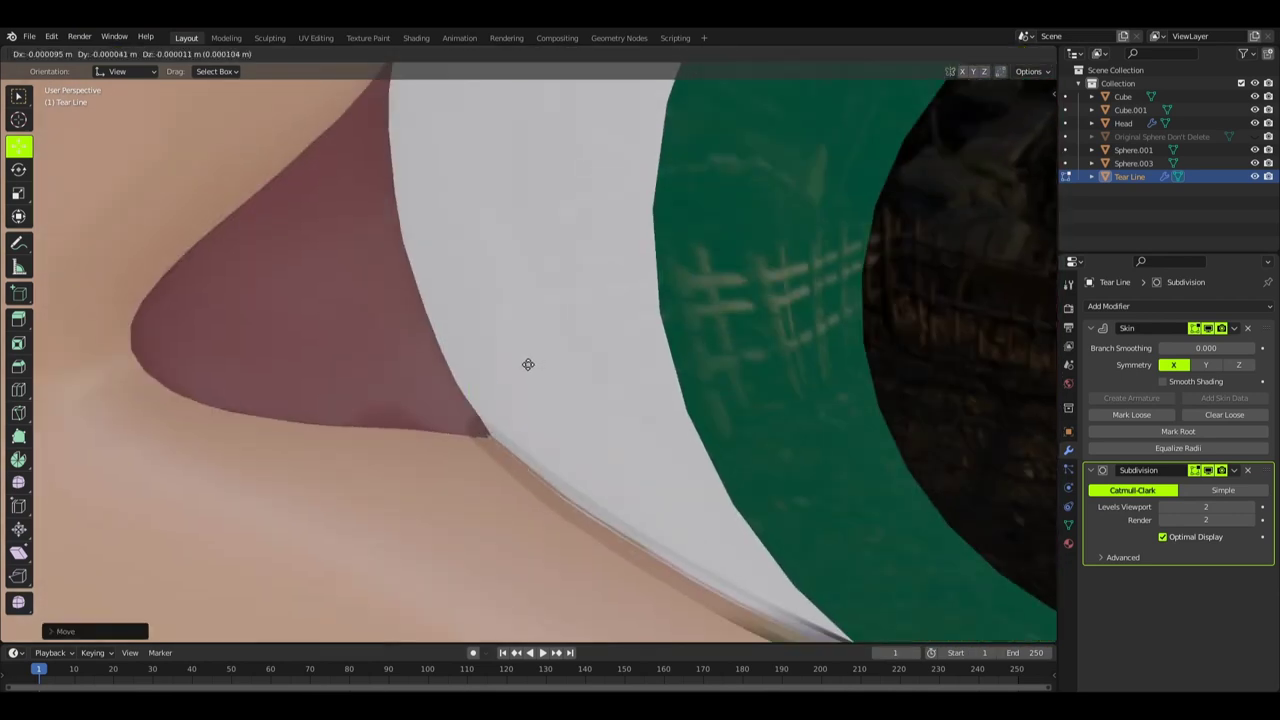
{"action": "left_click", "coordinate": [528, 364]}
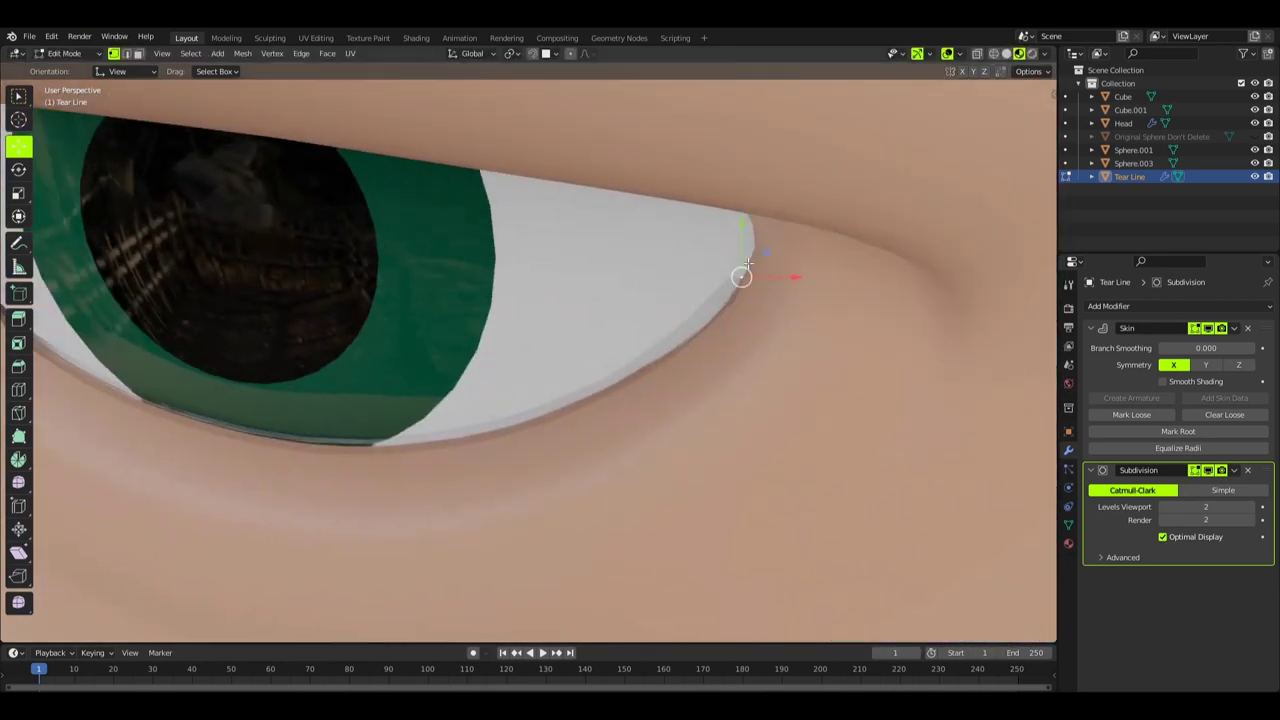
{"action": "scroll", "coordinate": [748, 262], "scroll_direction": "up", "scroll_amount": 3}
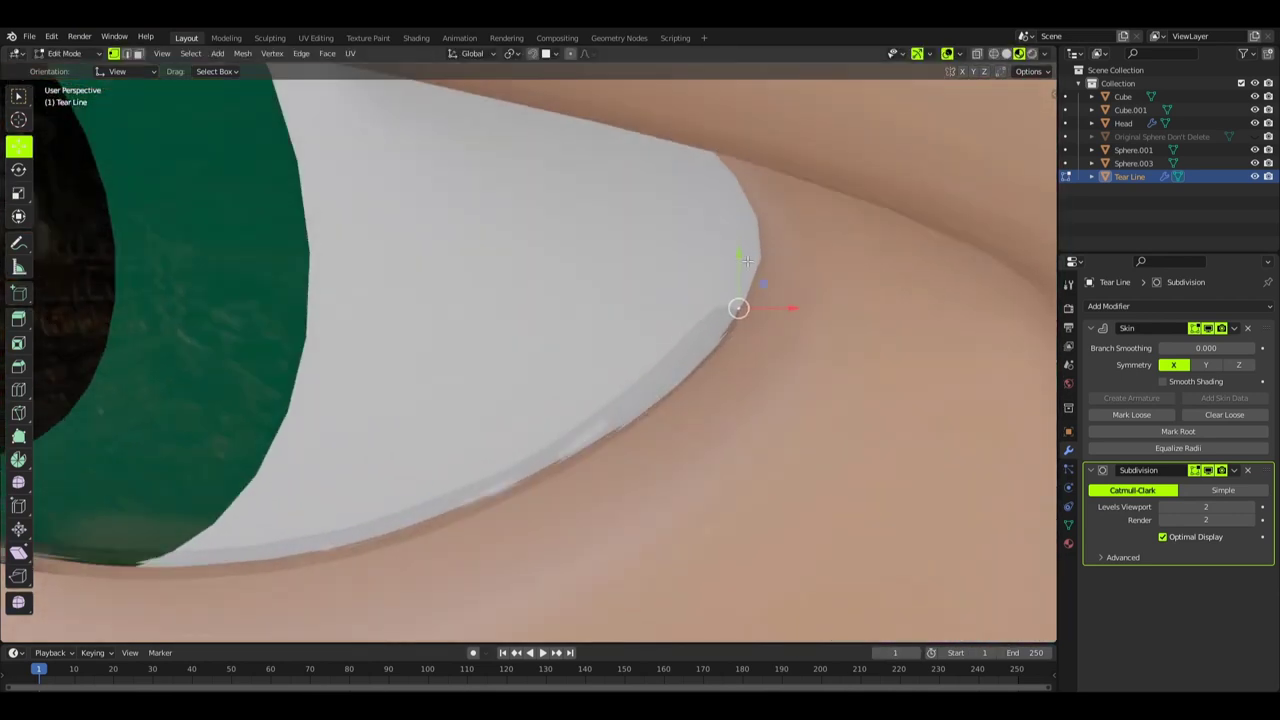
{"action": "key", "text": "g"}
{"action": "left_click", "coordinate": [810, 275]}
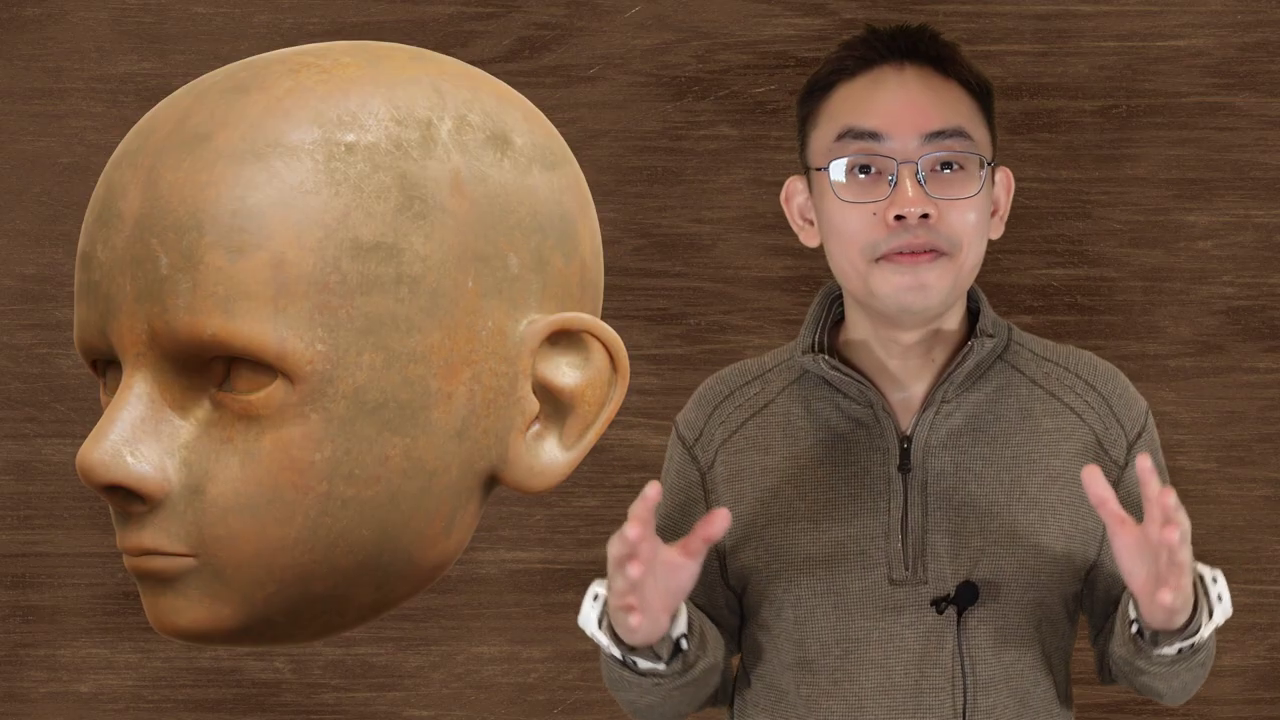